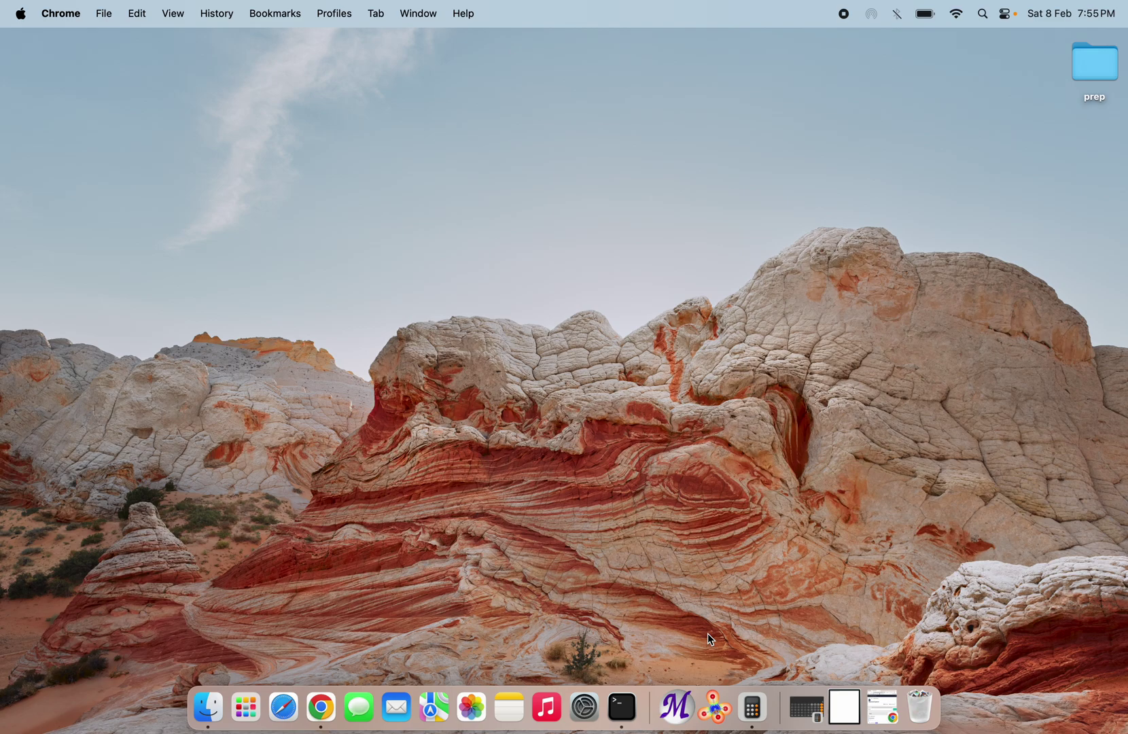
- Bring Materials Project back full screen and scroll the MnO2 results down to mp-25223
{"action": "left_click", "coordinate": [888, 711]}
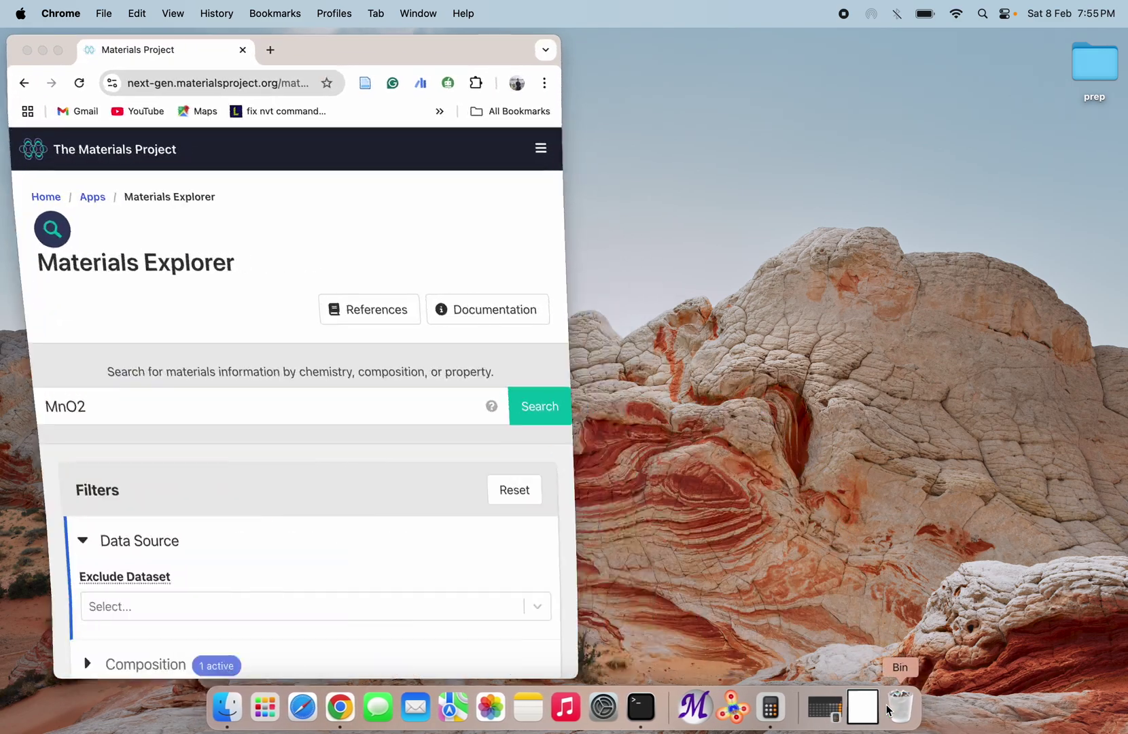
{"action": "left_click", "coordinate": [59, 52]}
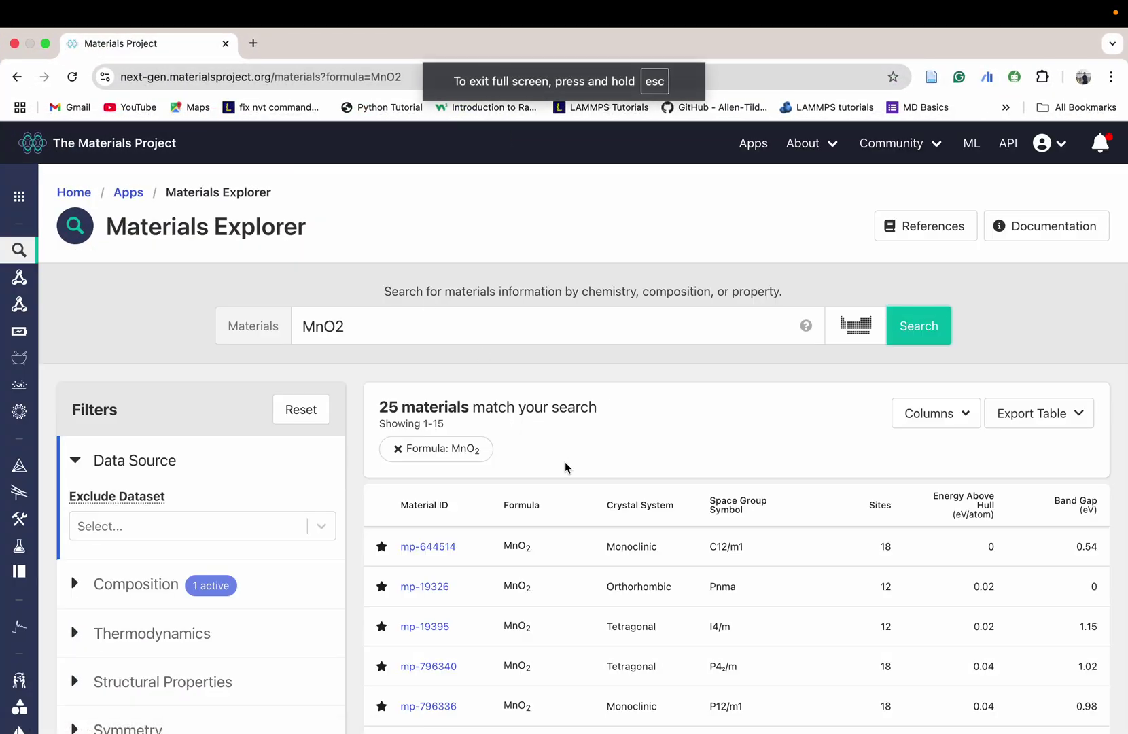
{"action": "scroll", "coordinate": [565, 467], "scroll_direction": "down", "scroll_amount": 5}
{"action": "scroll", "coordinate": [565, 467], "scroll_direction": "up", "scroll_amount": 2}
{"action": "scroll", "coordinate": [565, 468], "scroll_direction": "down", "scroll_amount": 2}
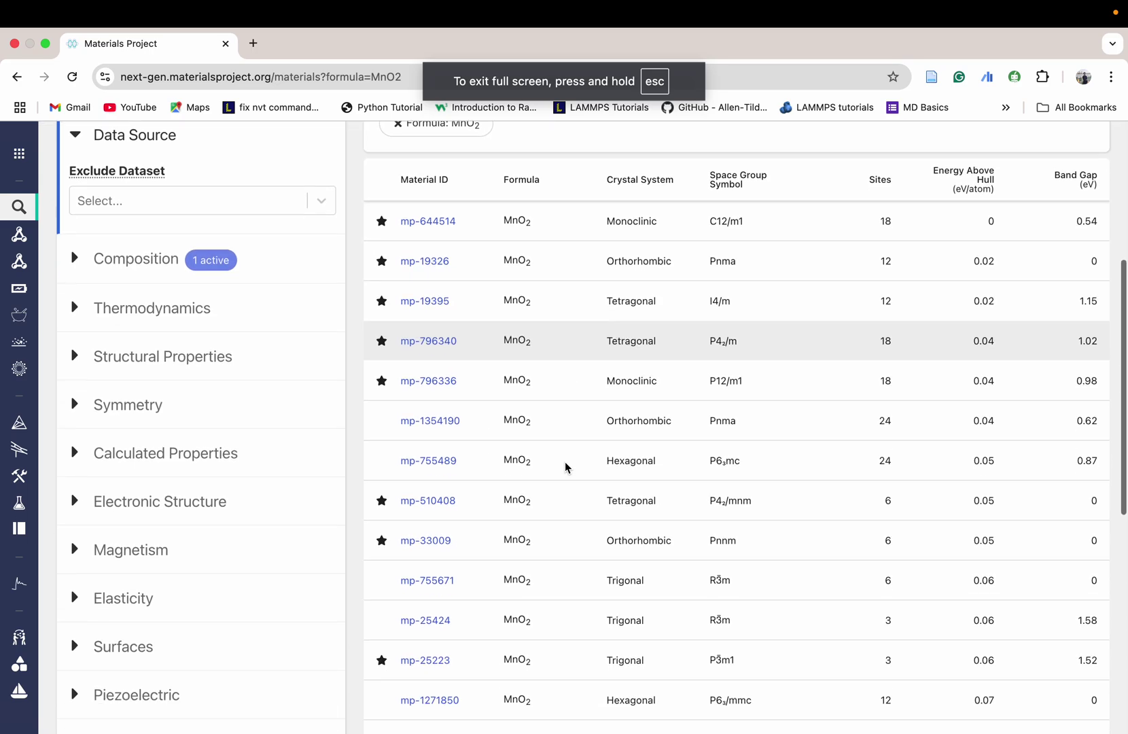
{"action": "scroll", "coordinate": [565, 468], "scroll_direction": "down", "scroll_amount": 3}
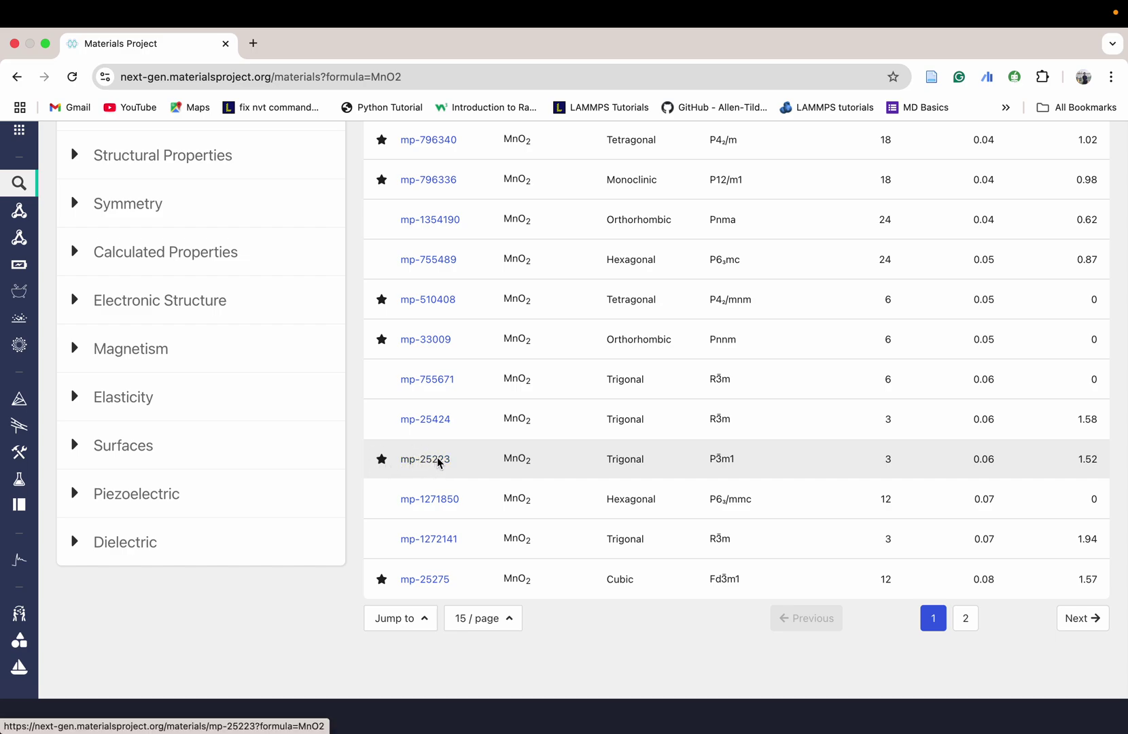
- Open mp-25223, rotate its structure view, and download it as a CIF file
{"action": "left_click", "coordinate": [438, 459]}
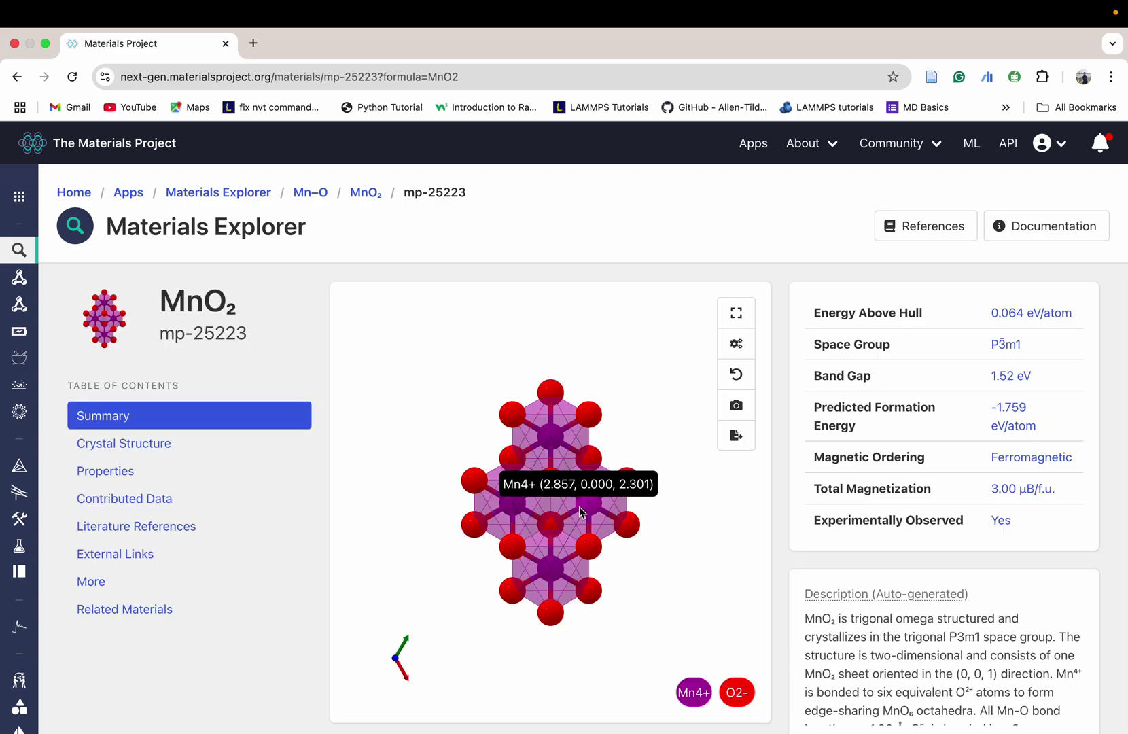
{"action": "left_click_drag", "start_coordinate": [584, 504], "coordinate": [471, 592]}
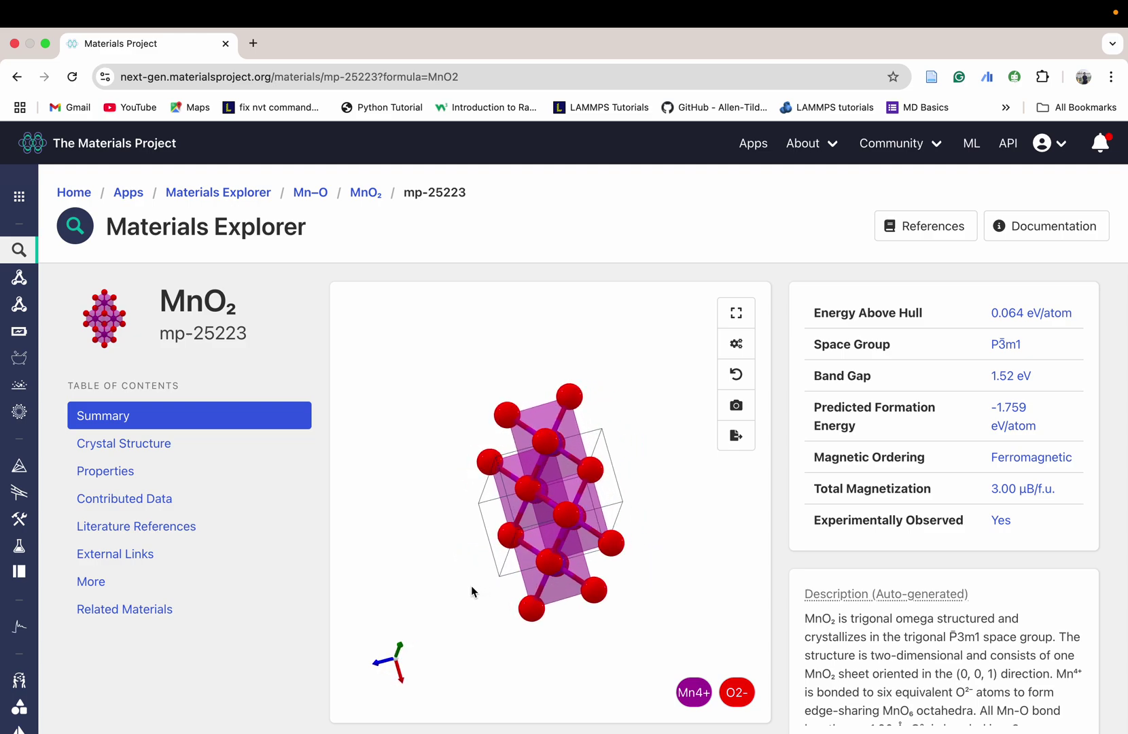
{"action": "left_click", "coordinate": [735, 438]}
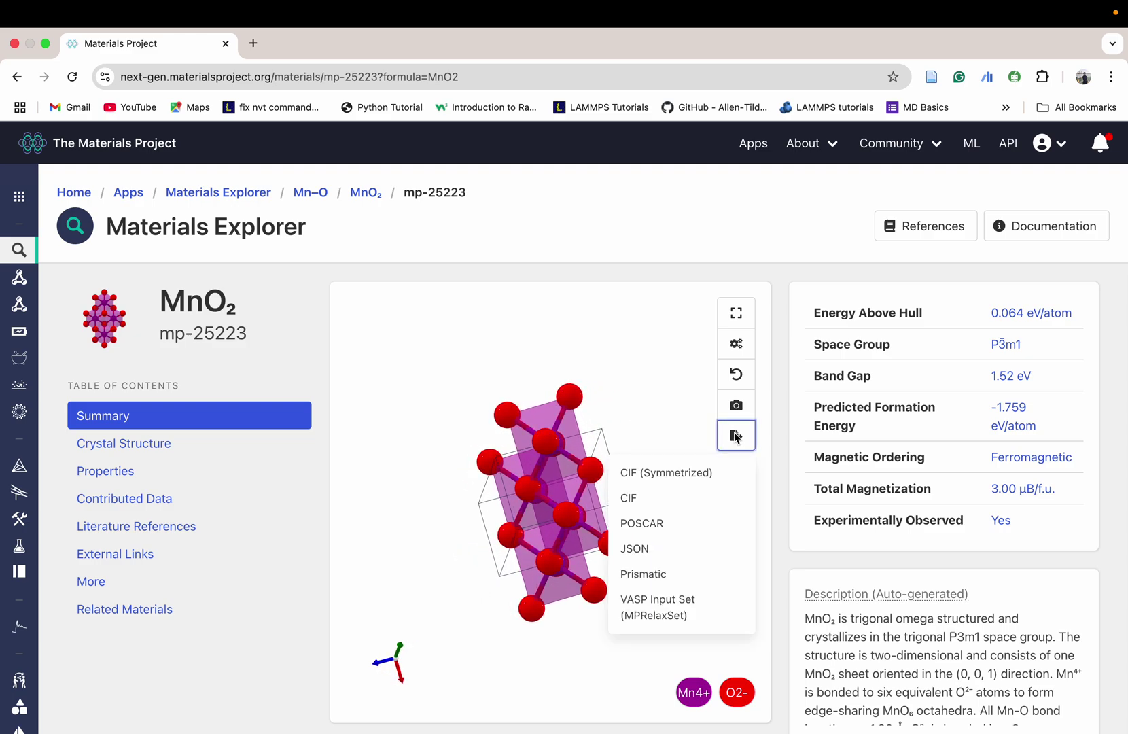
{"action": "left_click", "coordinate": [627, 501]}
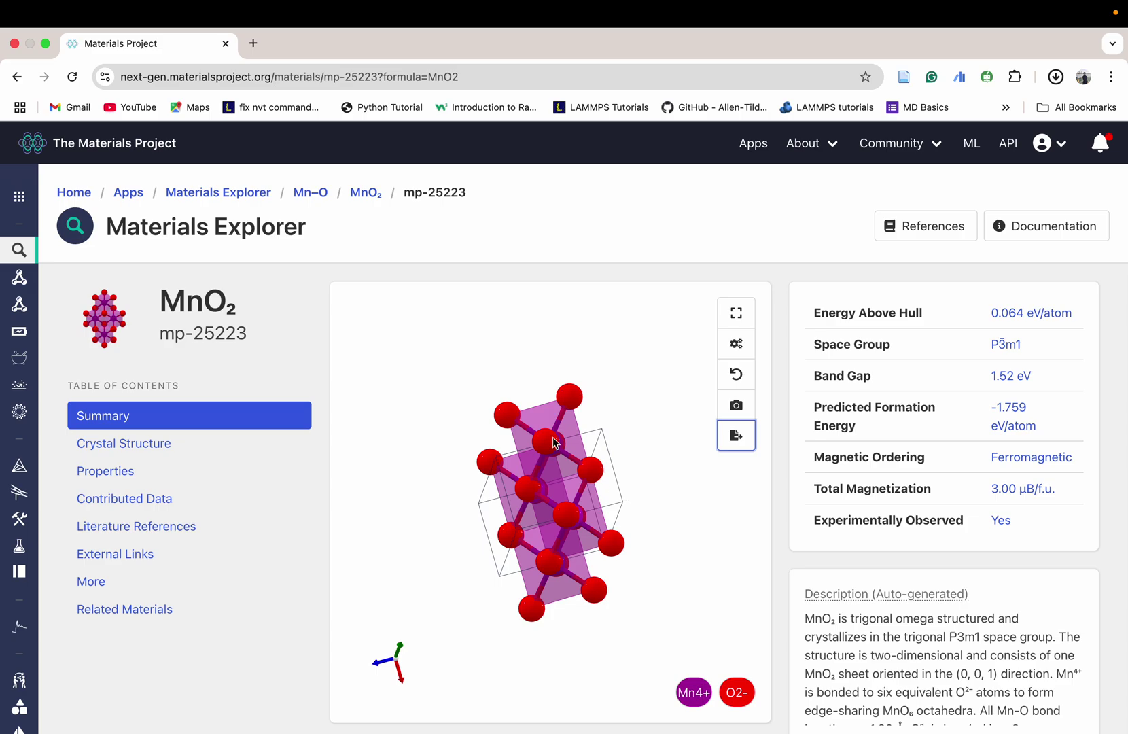
{"action": "left_click", "coordinate": [46, 43]}
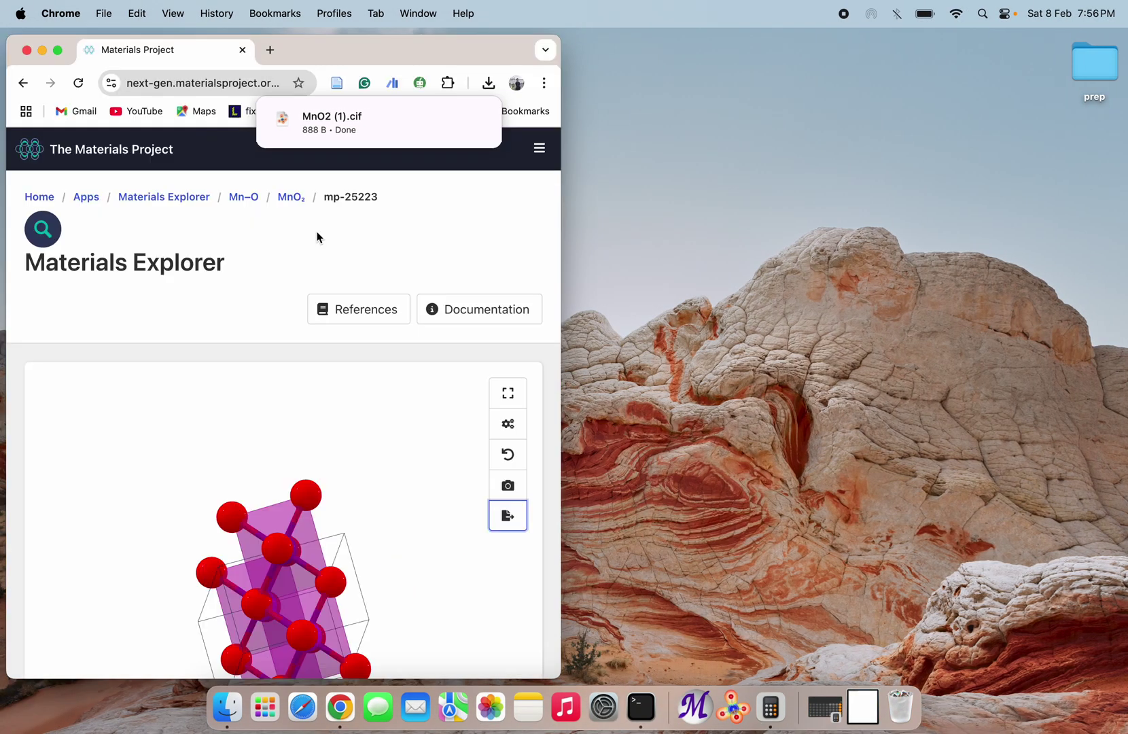
- Launch VESTA and open MnO2.cif from Downloads, showing 20 atoms and 24 bonds
{"action": "left_click", "coordinate": [734, 709]}
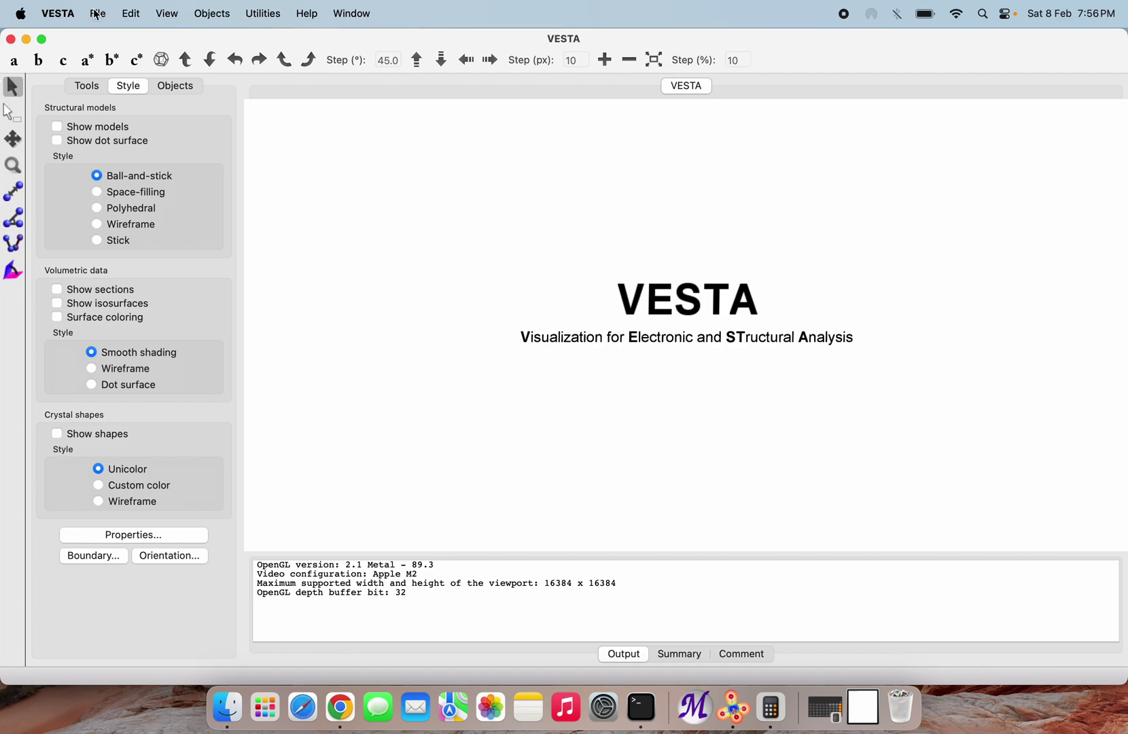
{"action": "left_click", "coordinate": [107, 17]}
{"action": "left_click", "coordinate": [114, 84]}
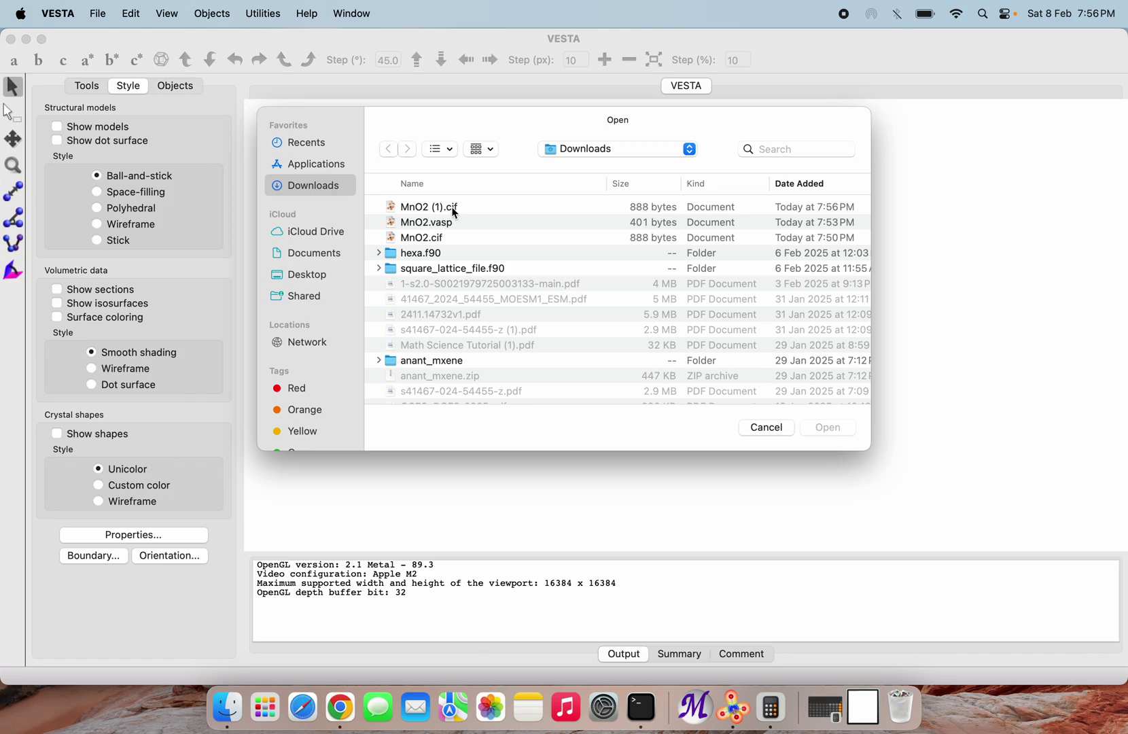
{"action": "left_click", "coordinate": [455, 213]}
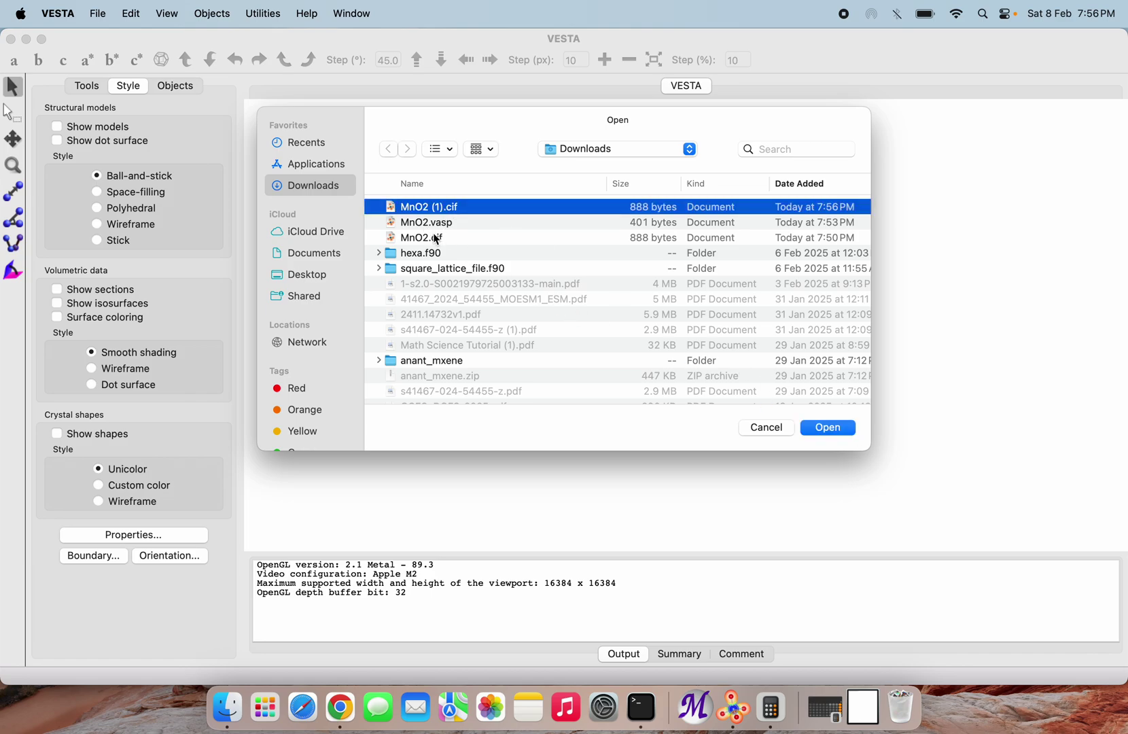
{"action": "left_click", "coordinate": [437, 239]}
{"action": "left_click", "coordinate": [830, 428]}
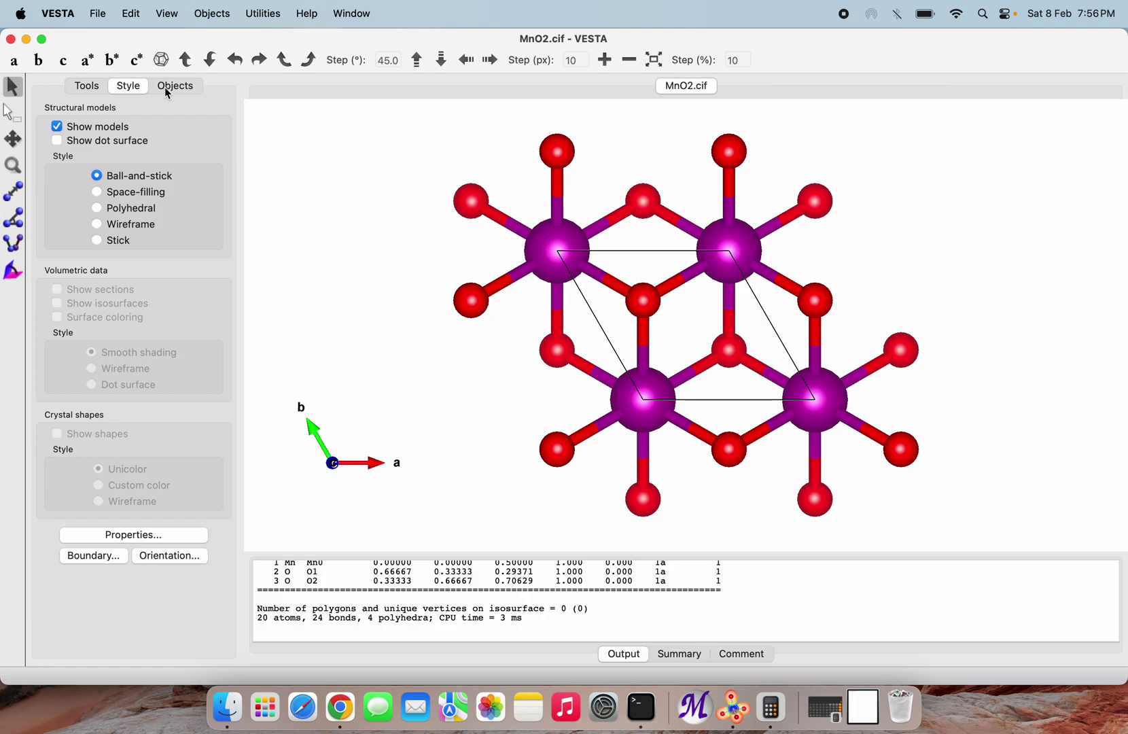
- View the MnO2 structure down the a, b and c axes in turn
{"action": "left_click", "coordinate": [14, 64]}
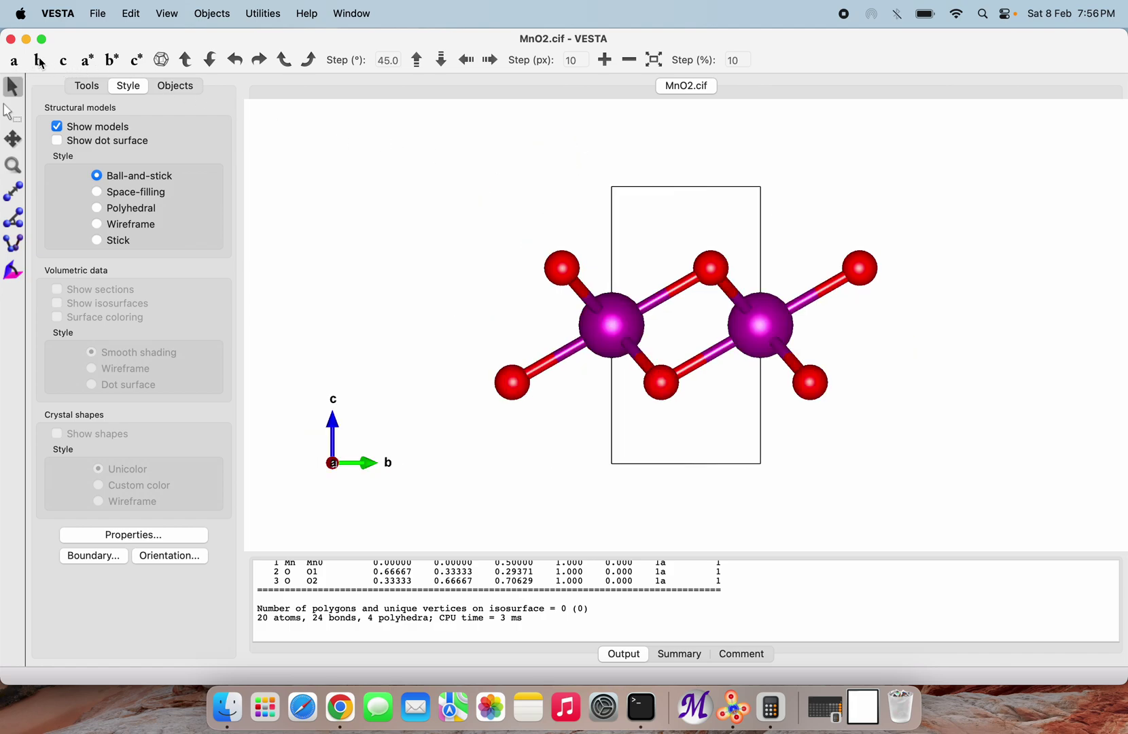
{"action": "left_click", "coordinate": [40, 62]}
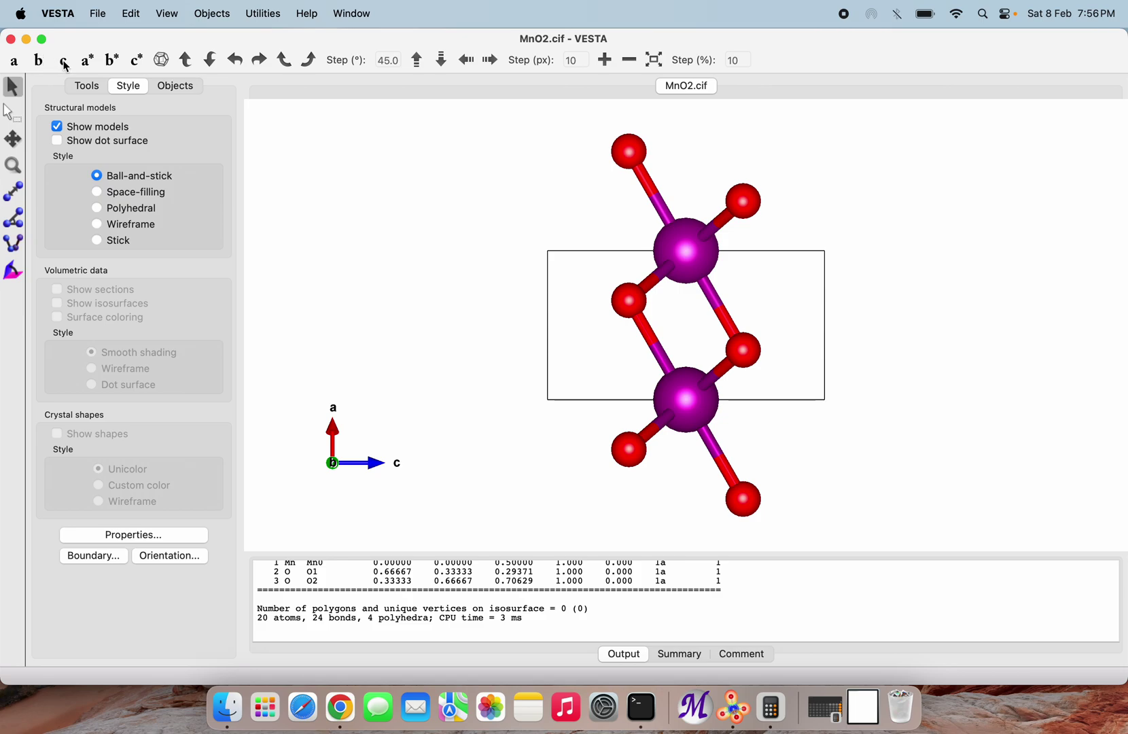
{"action": "left_click", "coordinate": [63, 62]}
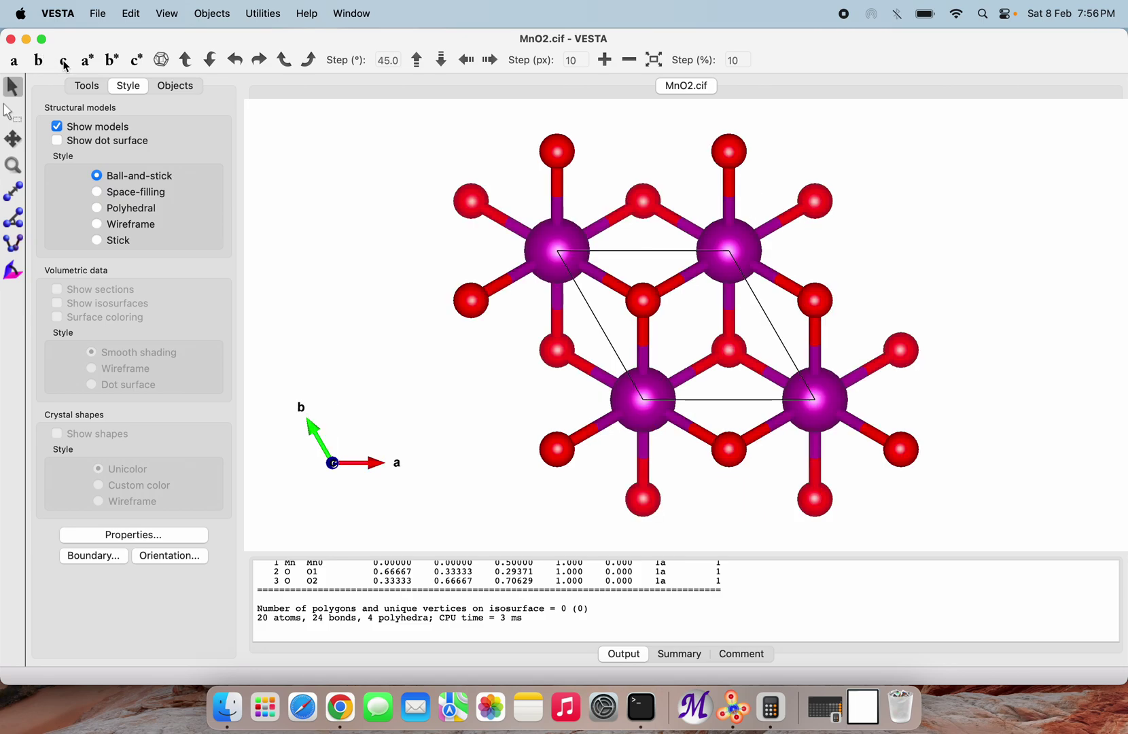
- Export the structure as MnO2.vasp in VASP format, replacing the old file, with Cartesian coordinates
{"action": "left_click", "coordinate": [99, 15]}
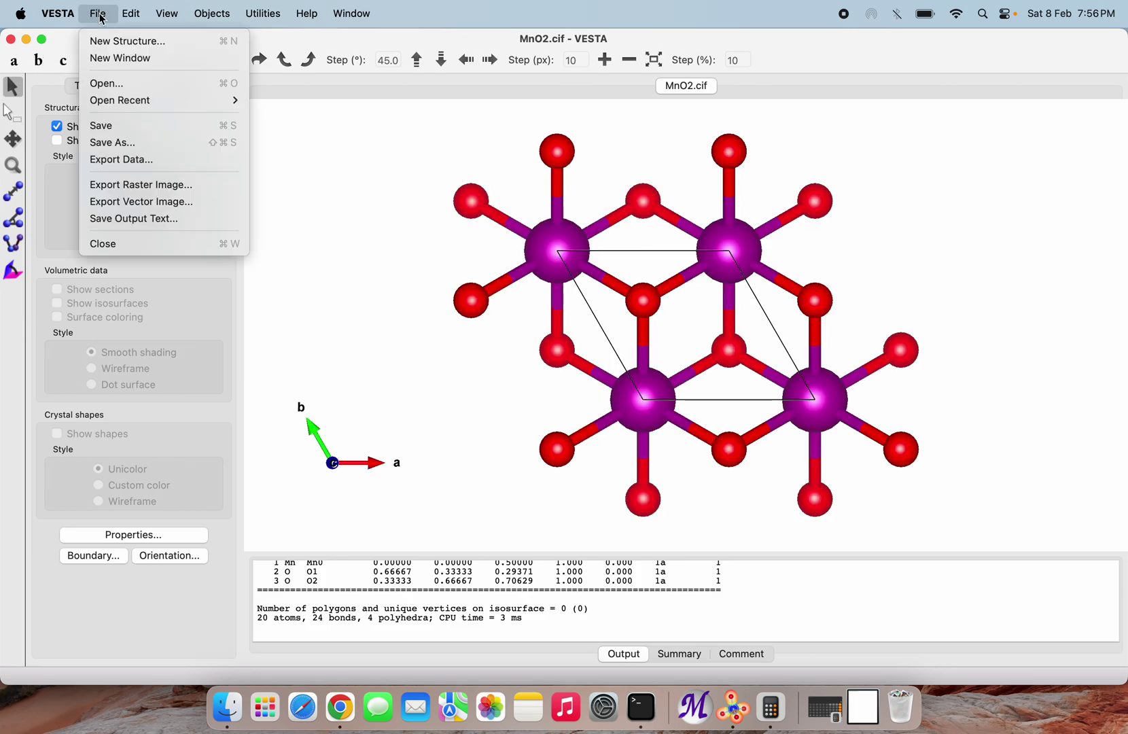
{"action": "left_click", "coordinate": [131, 162]}
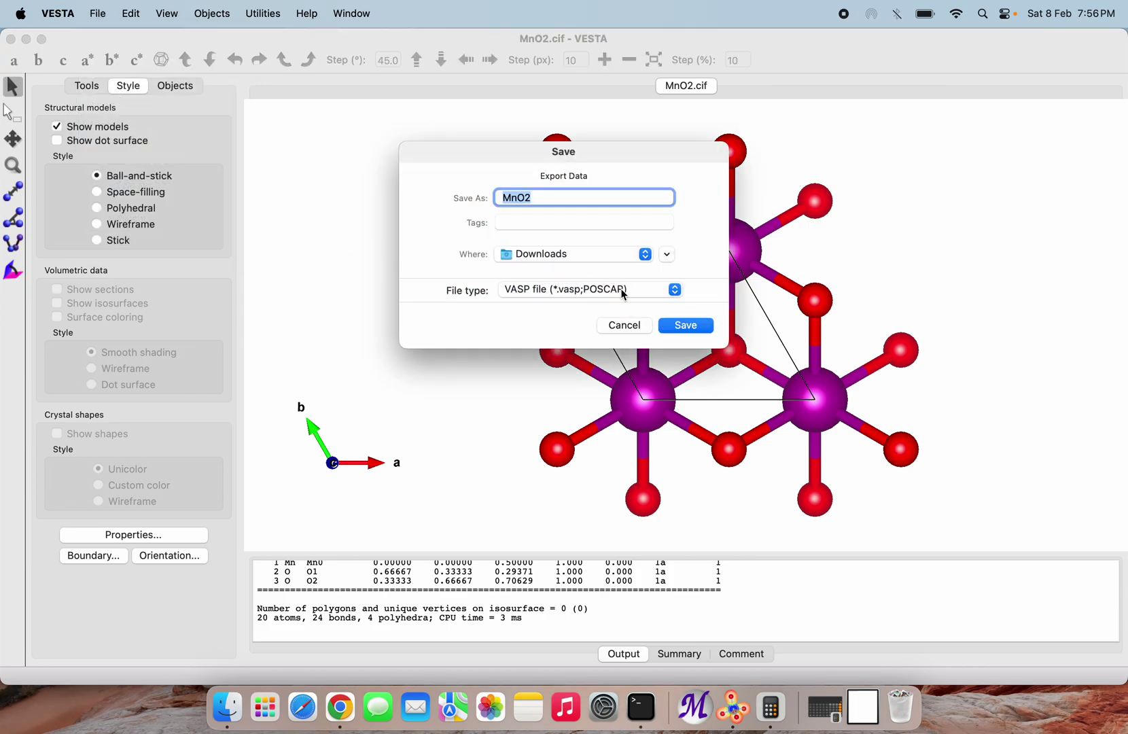
{"action": "left_click", "coordinate": [685, 326]}
{"action": "key", "text": "Escape"}
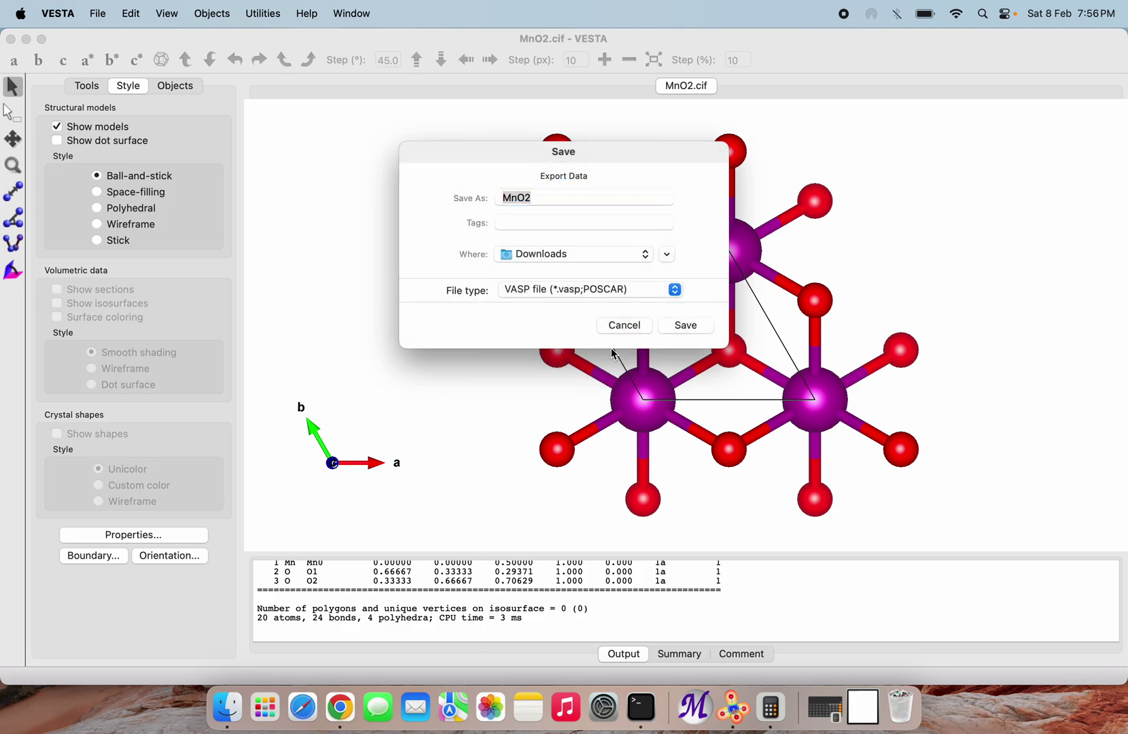
{"action": "left_click", "coordinate": [327, 204]}
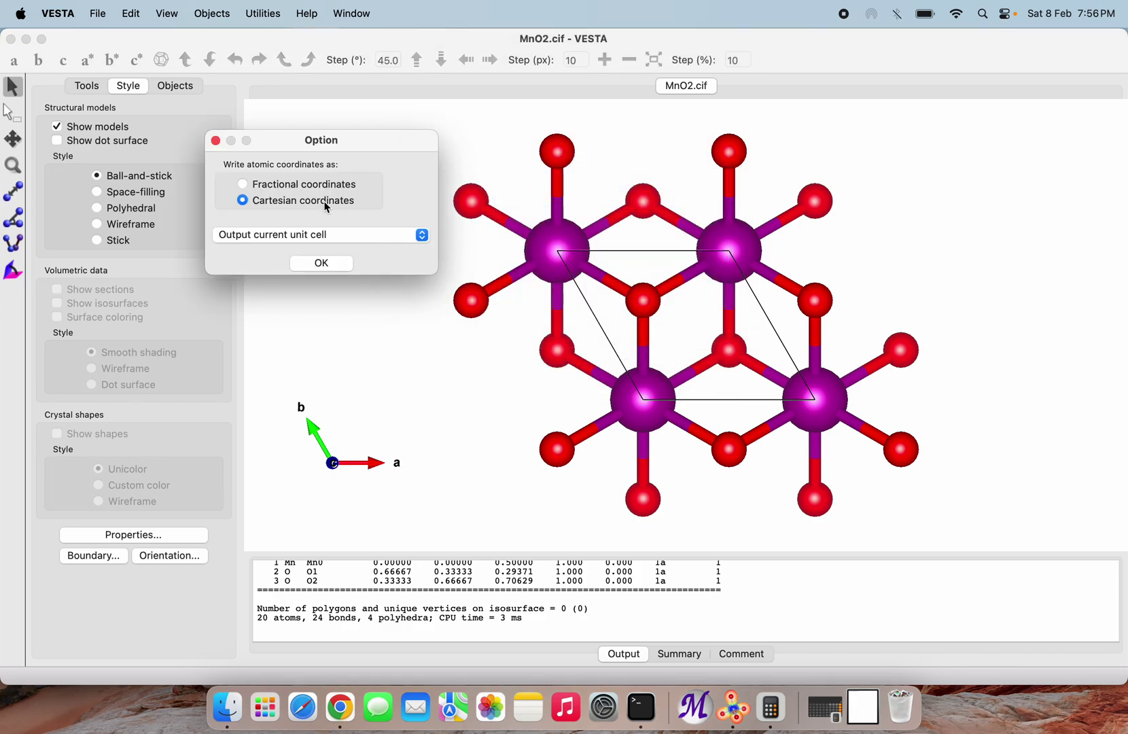
{"action": "left_click", "coordinate": [323, 263]}
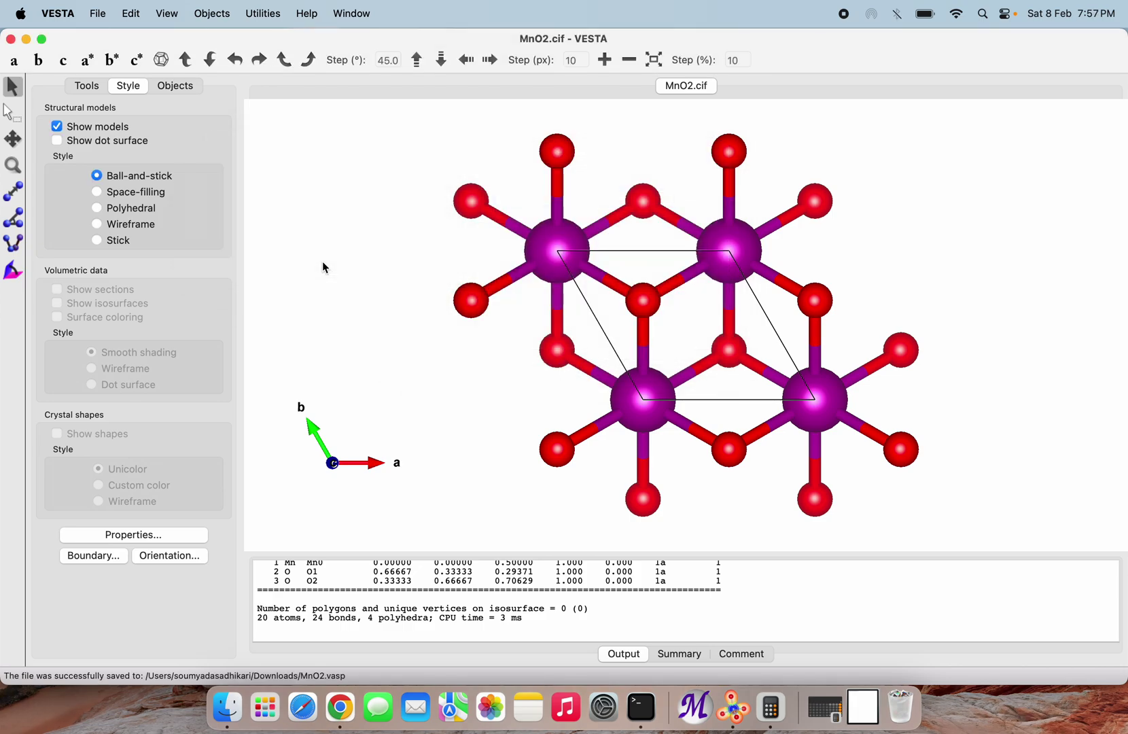
- Open MnO2.vasp from Downloads in a new tab and view it down the a axis
{"action": "left_click", "coordinate": [97, 13]}
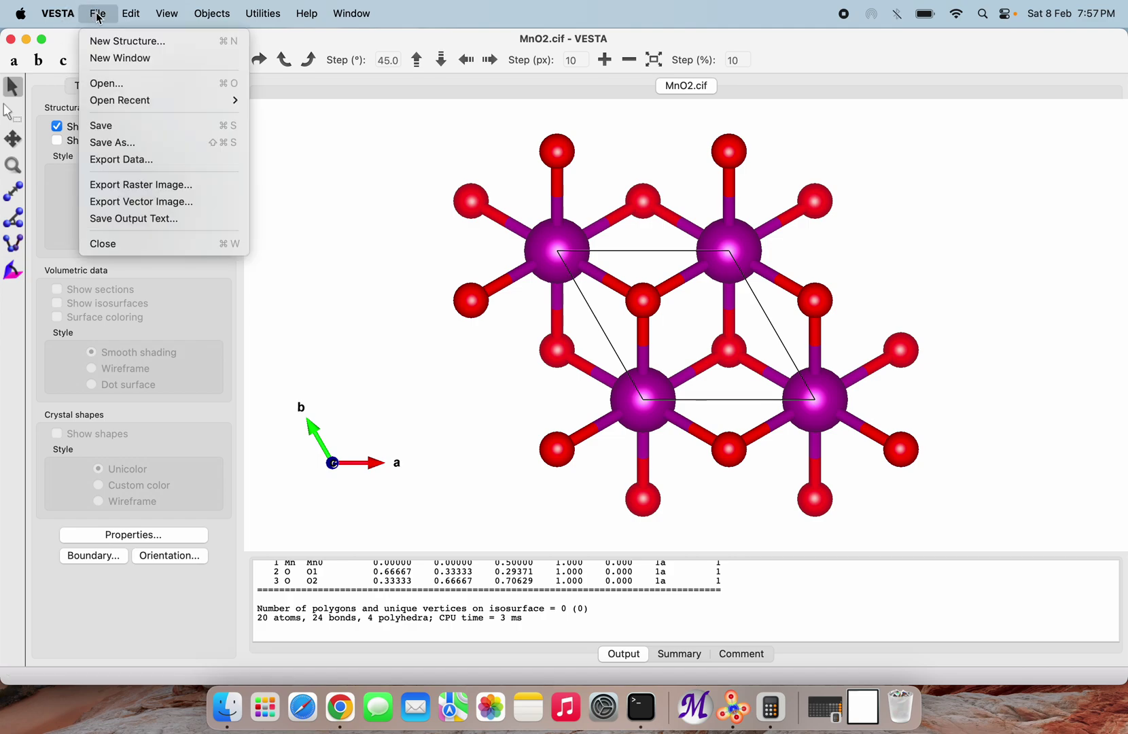
{"action": "left_click", "coordinate": [119, 86]}
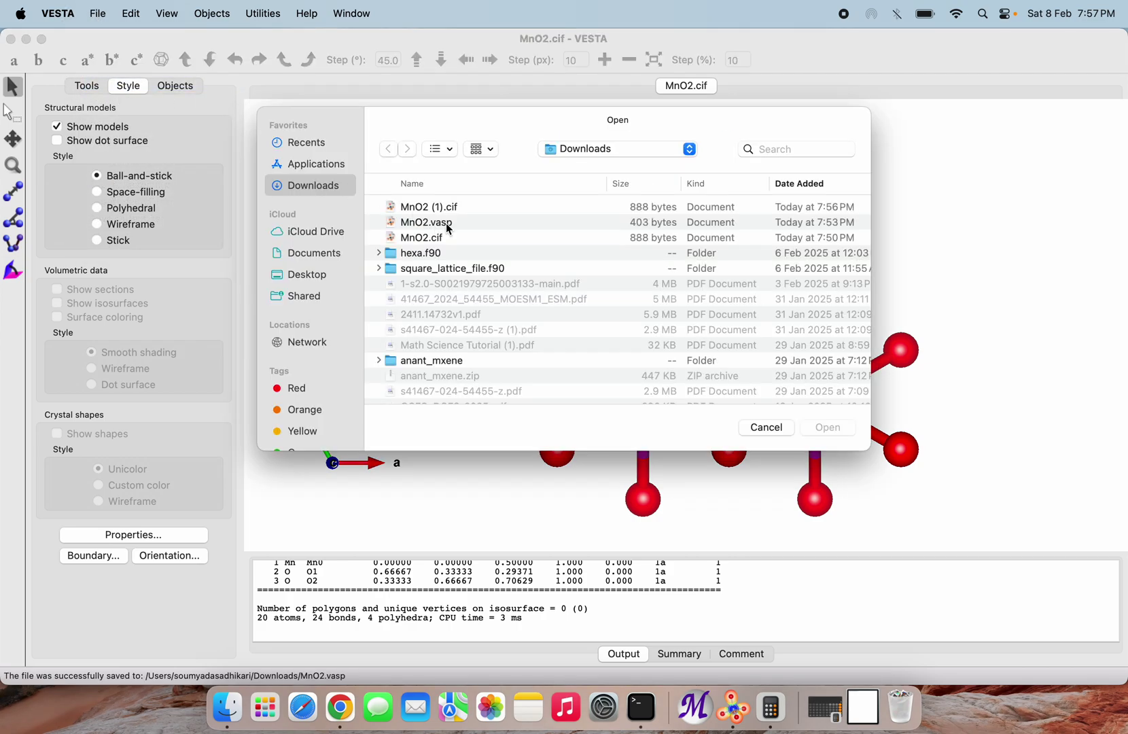
{"action": "left_click", "coordinate": [447, 222]}
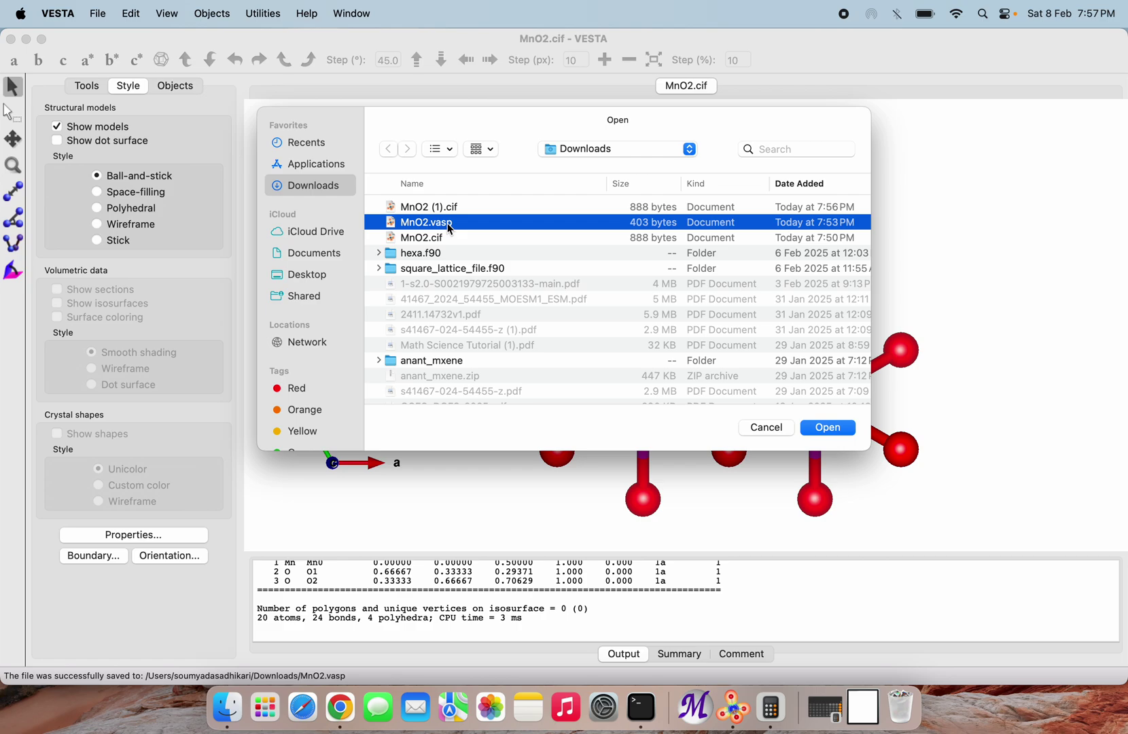
{"action": "left_click", "coordinate": [827, 428]}
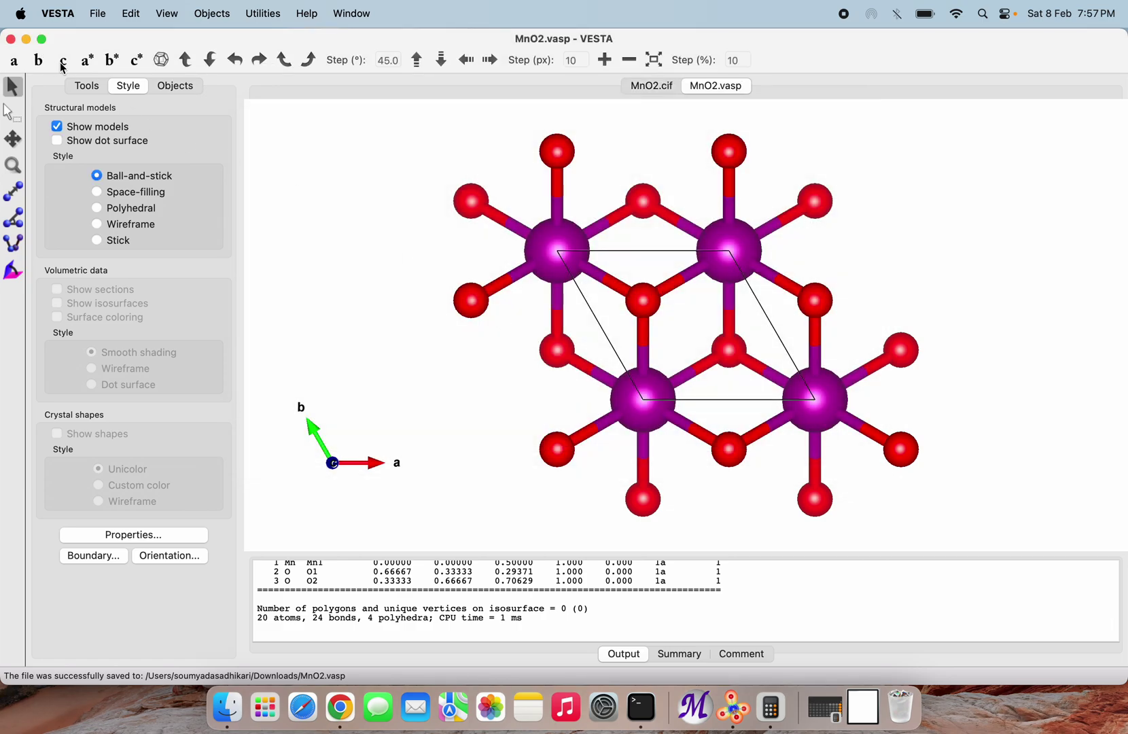
{"action": "left_click", "coordinate": [15, 63]}
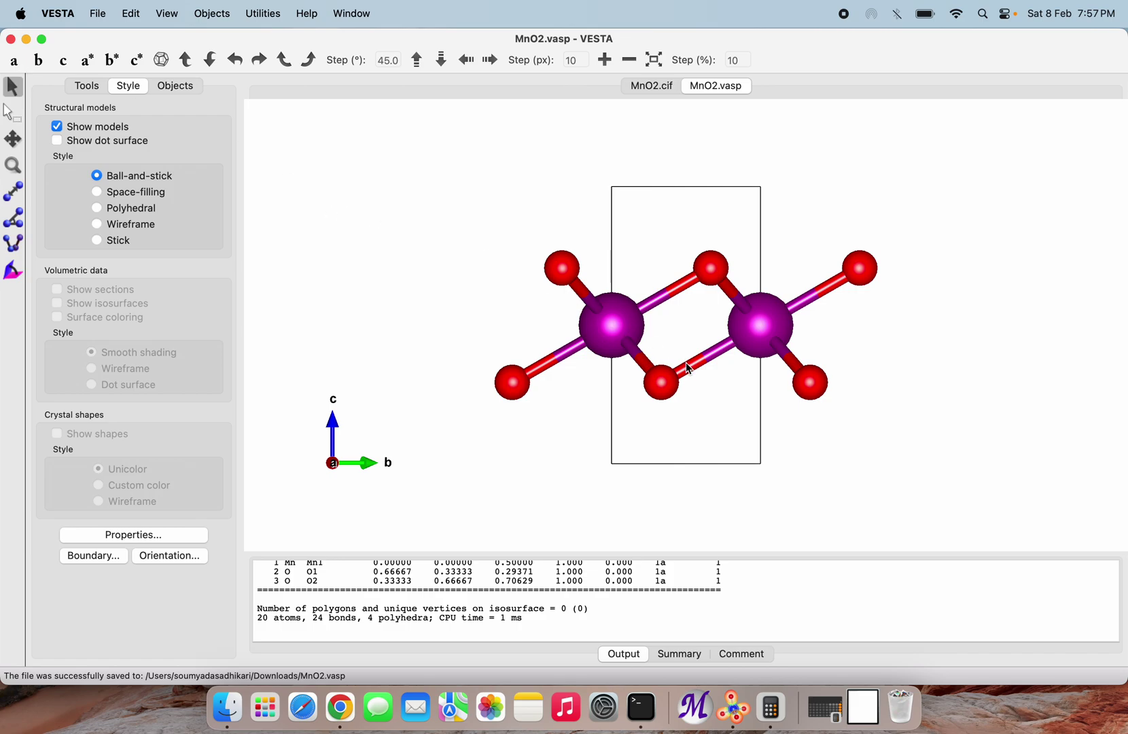
- In the Downloads Terminal, open MnO2.vasp in vi with 'vi MnO2.vasp'
{"action": "left_click", "coordinate": [642, 710]}
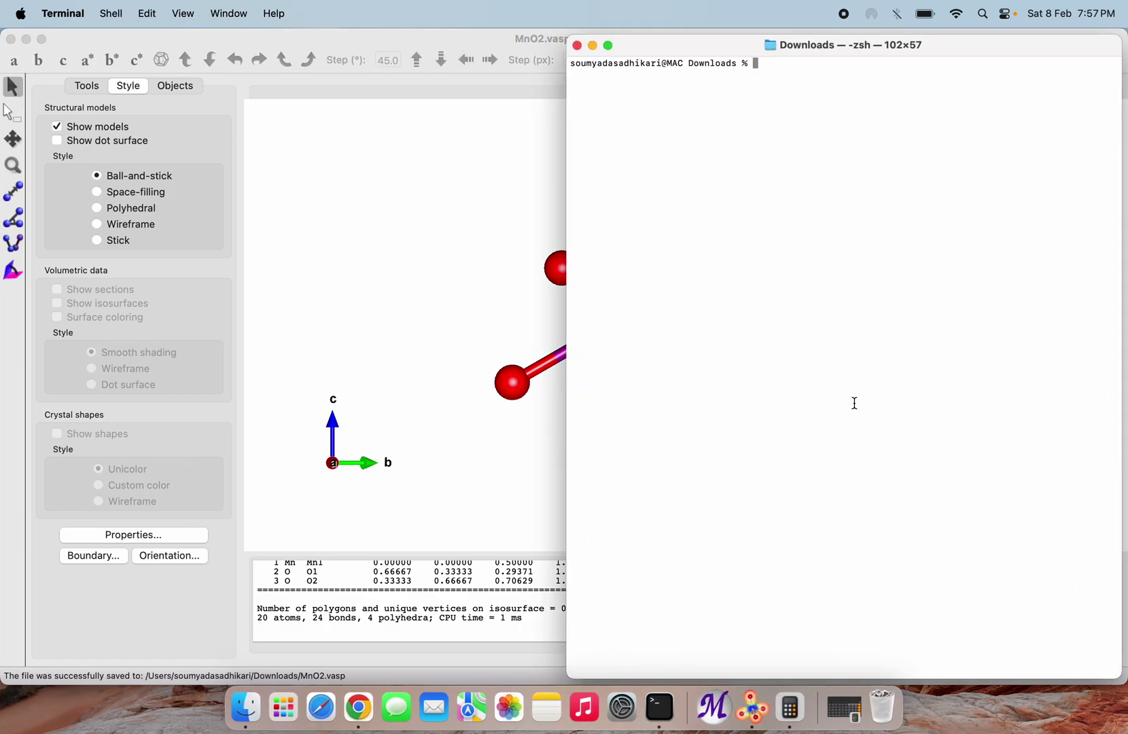
{"action": "type", "text": "vi MnO2.vasp"}
{"action": "key", "text": "Return"}
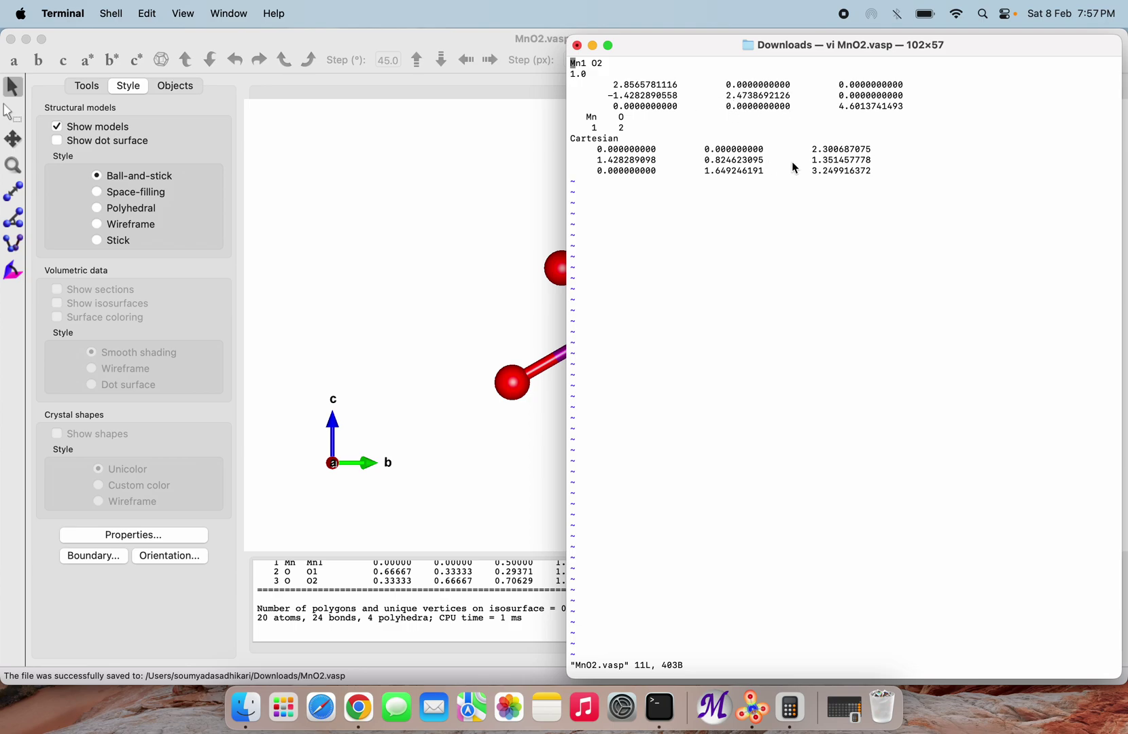
- Launch Calculator, then show VESTA's MnO2 summary with a = b = 2.85658 Å, c = 4.60137 Å
{"action": "left_click", "coordinate": [795, 709]}
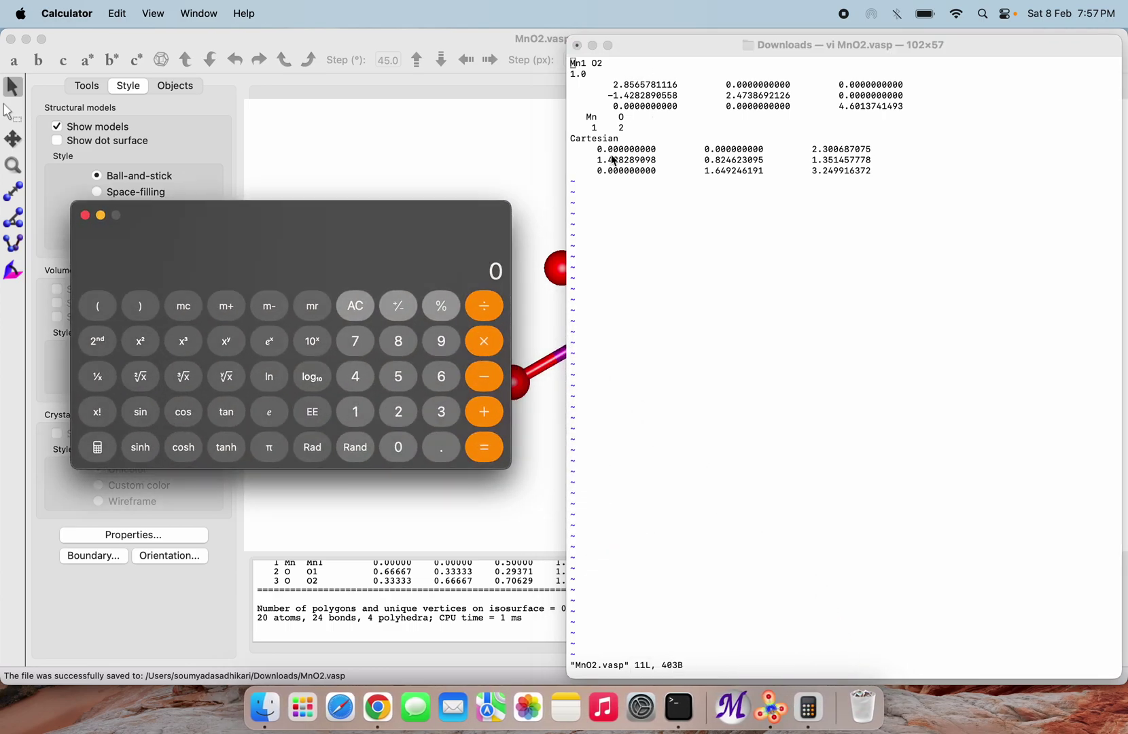
{"action": "left_click", "coordinate": [460, 573]}
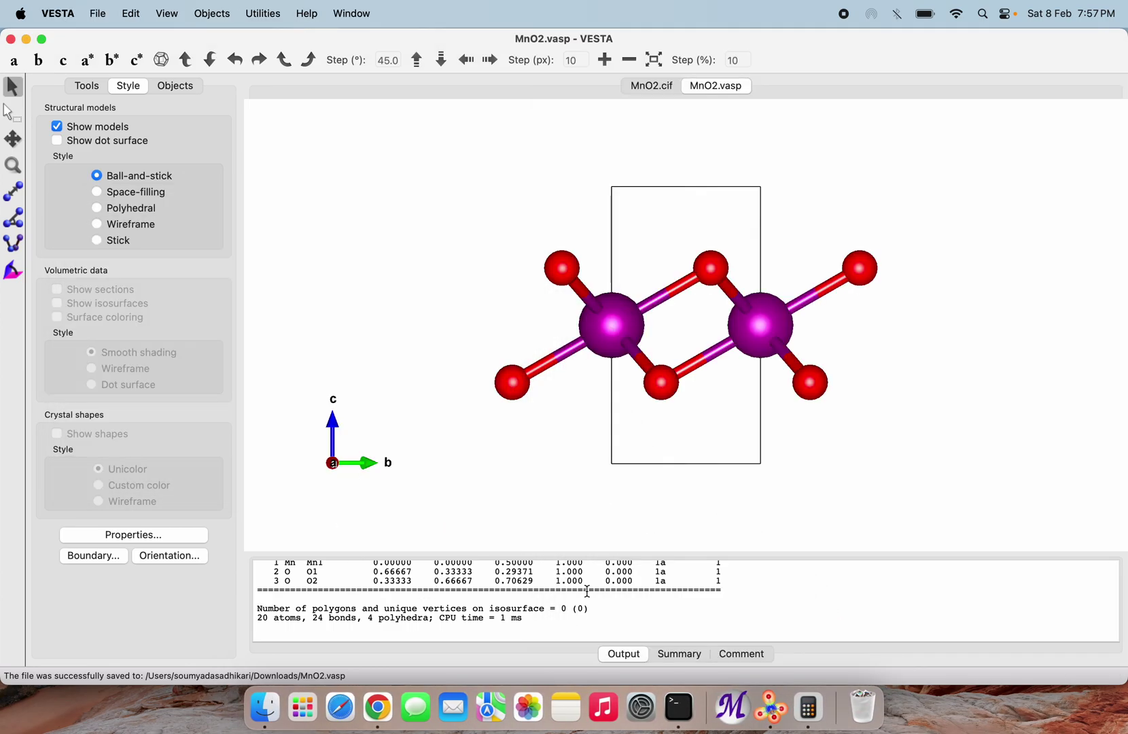
{"action": "left_click", "coordinate": [672, 655]}
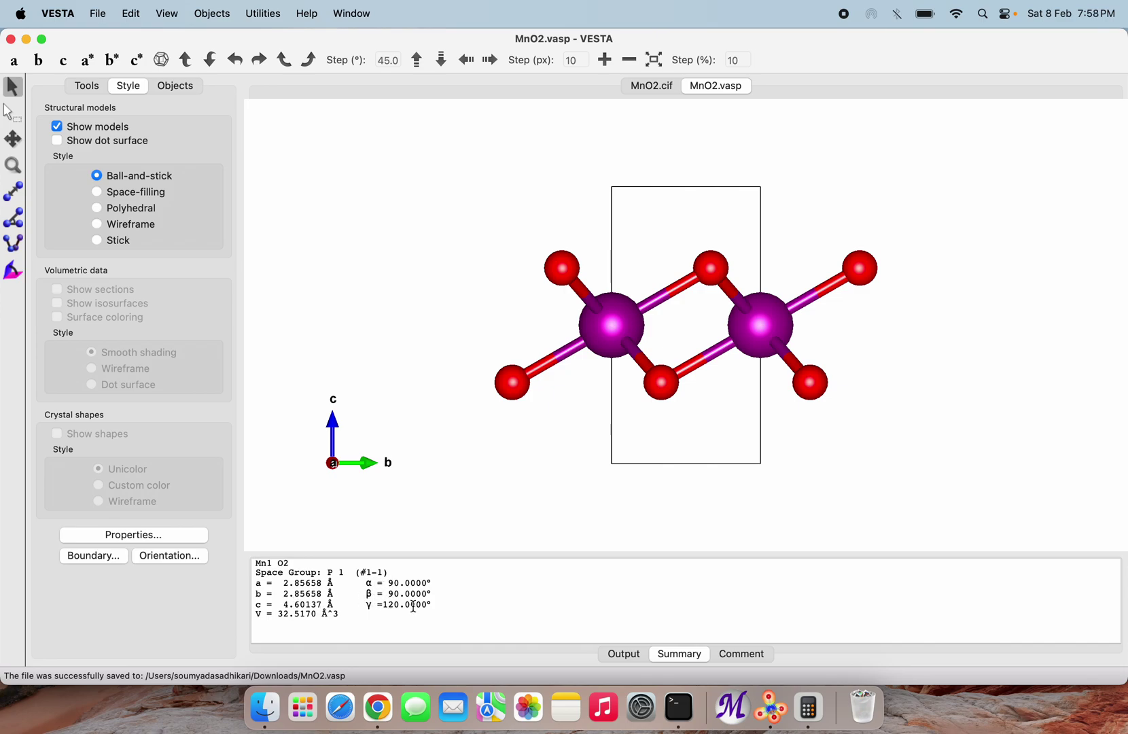
- Copy the lattice length 2.8565781116 from MnO2.vasp in vi
{"action": "left_click", "coordinate": [811, 710]}
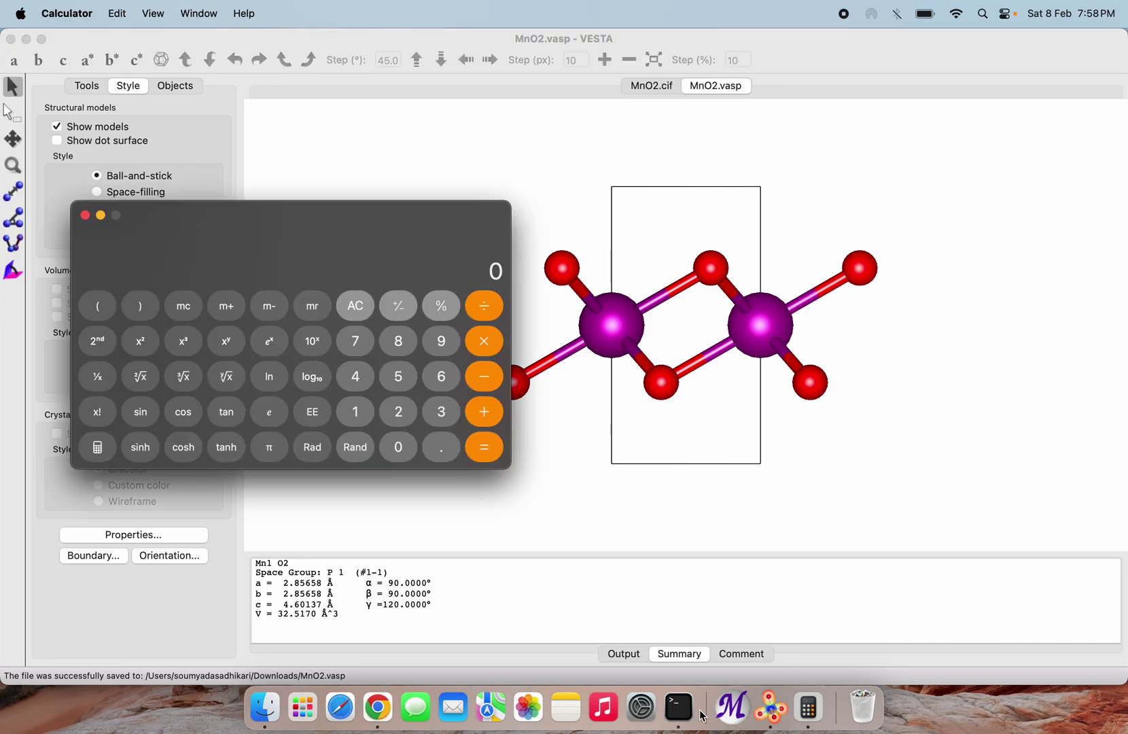
{"action": "left_click", "coordinate": [680, 709]}
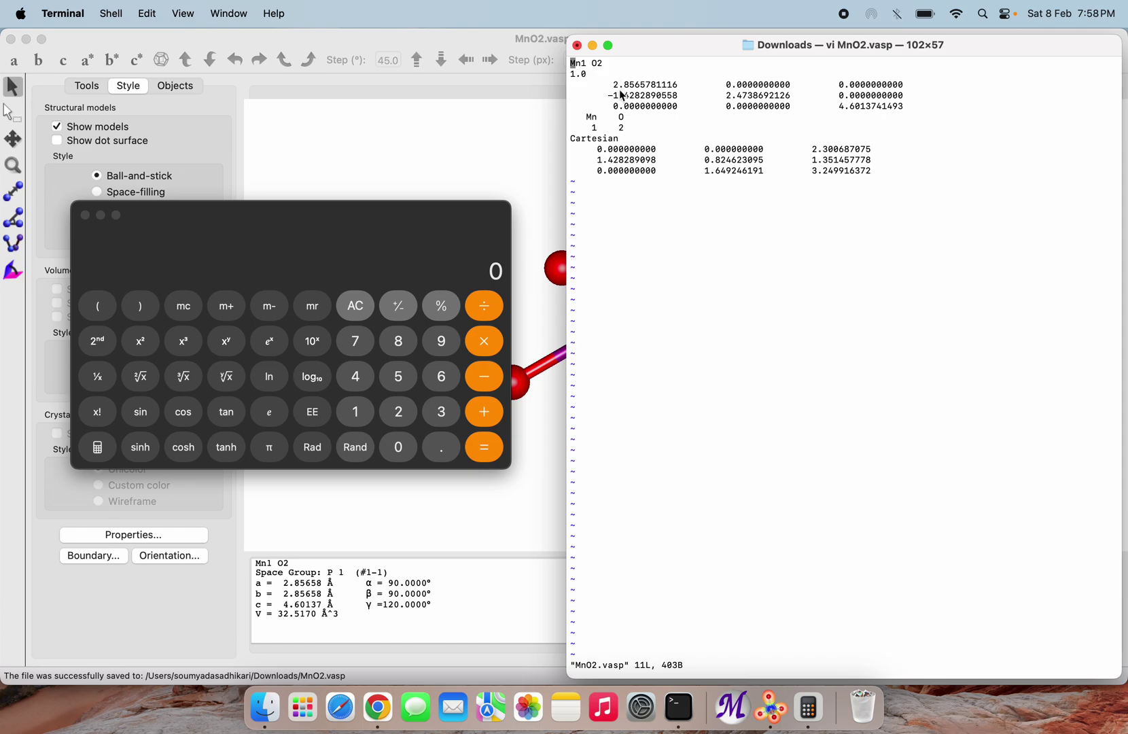
{"action": "left_click", "coordinate": [496, 271]}
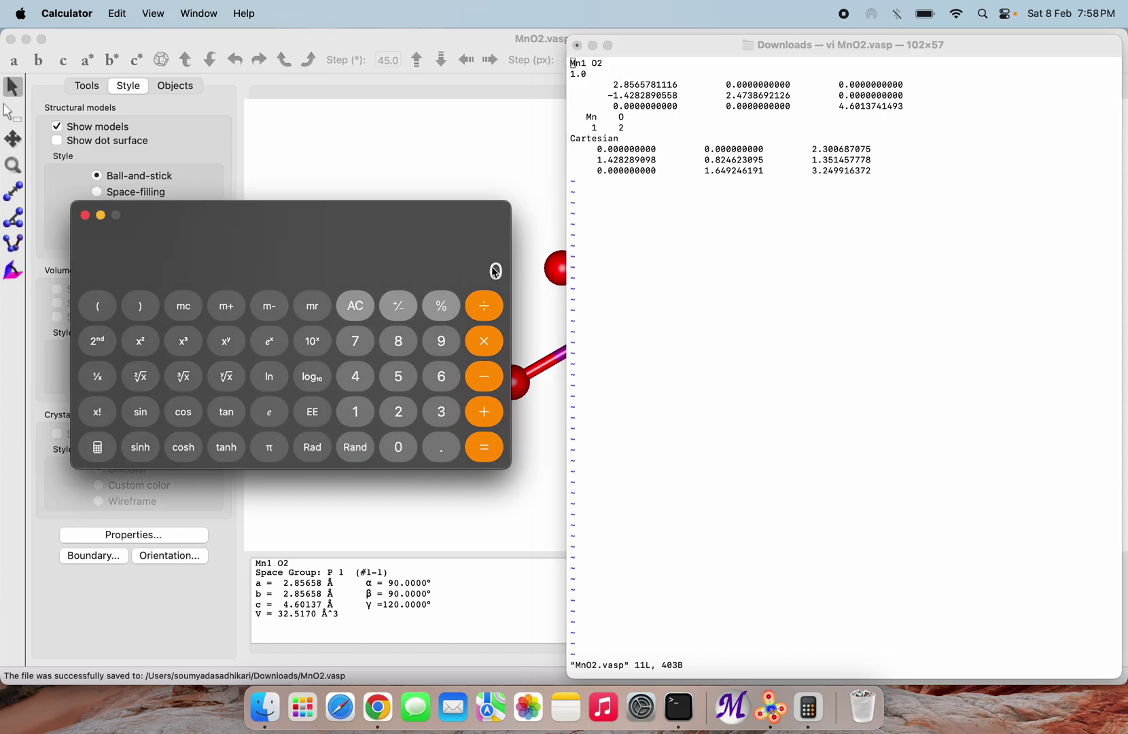
{"action": "left_click", "coordinate": [617, 89]}
{"action": "double_click", "coordinate": [630, 84]}
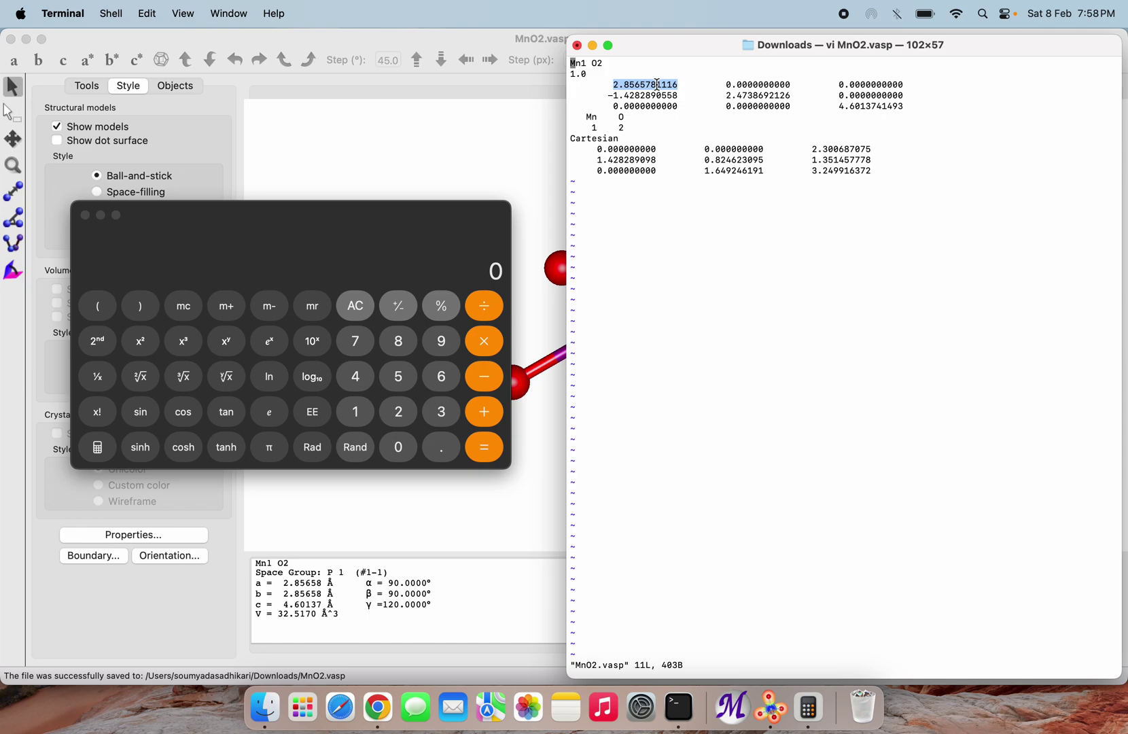
{"action": "right_click", "coordinate": [658, 85]}
{"action": "left_click", "coordinate": [684, 182]}
{"action": "double_click", "coordinate": [684, 183]}
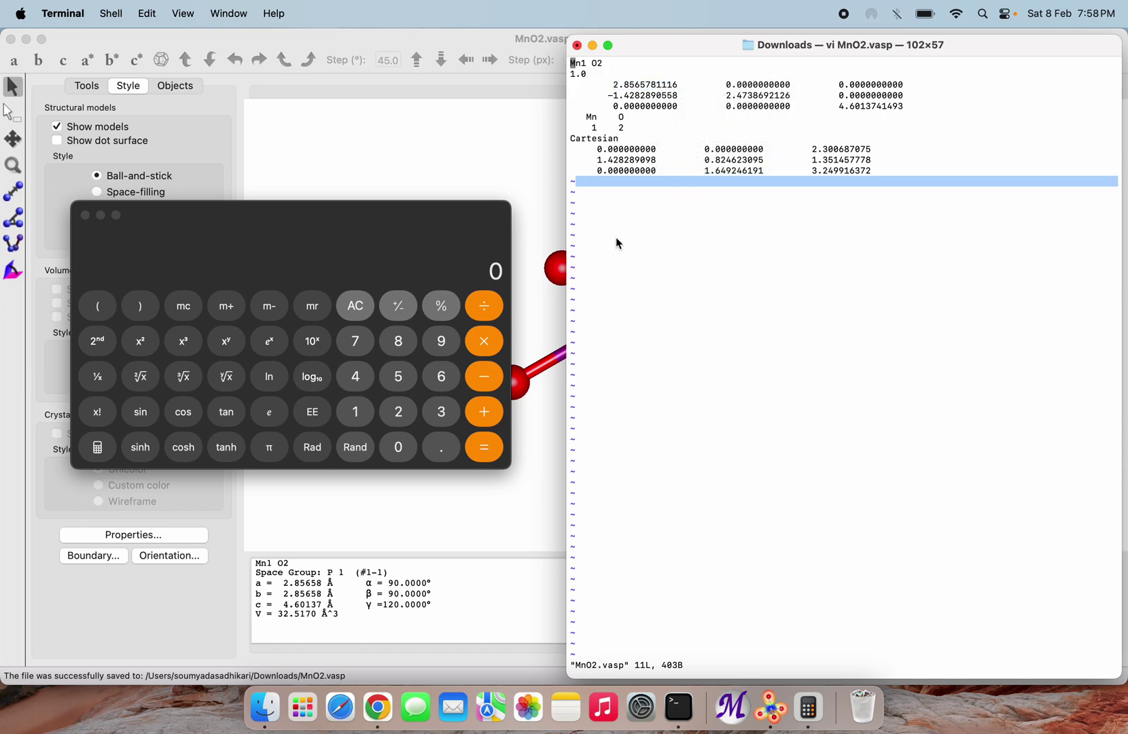
{"action": "left_click", "coordinate": [500, 274]}
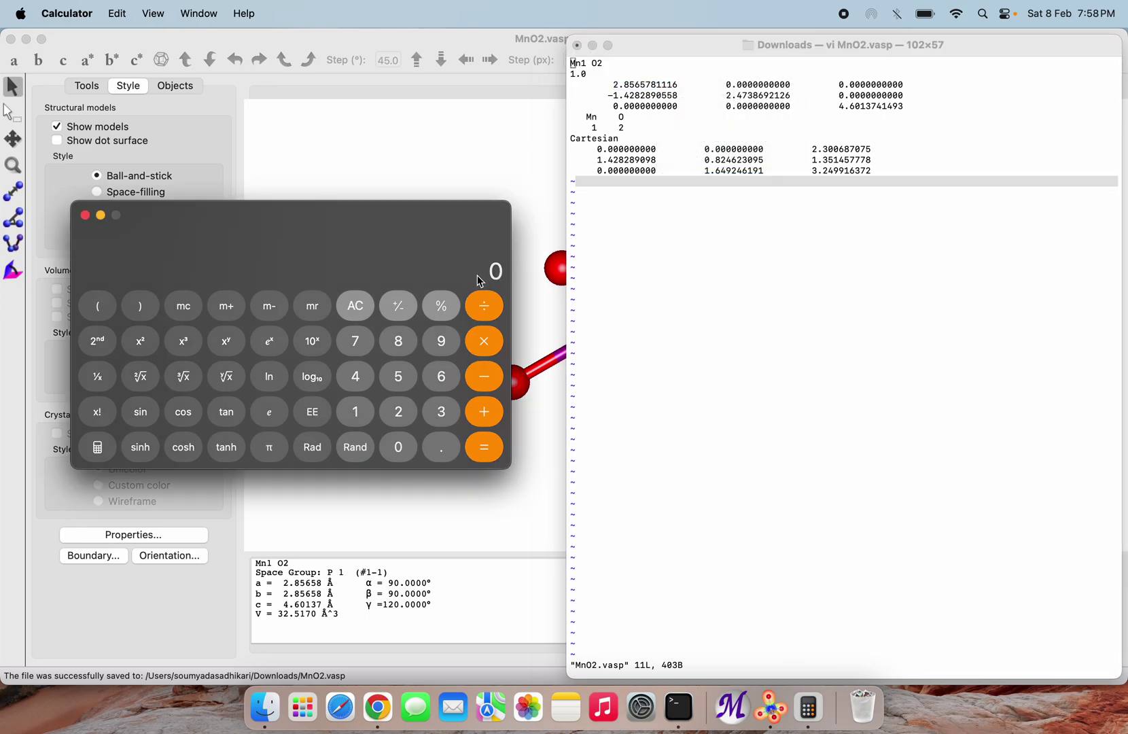
- Compute 2.85657811×cos(120) = -1.42828906 in Calculator
{"action": "key", "text": "super+v"}
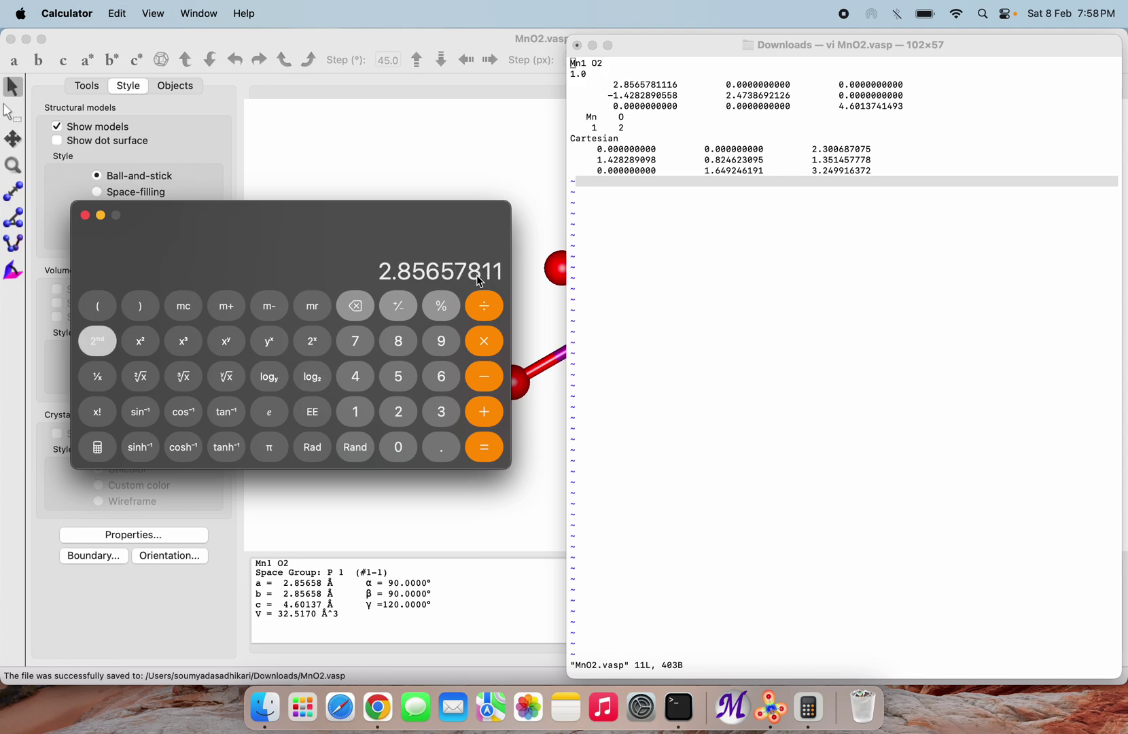
{"action": "key", "text": "shift+8"}
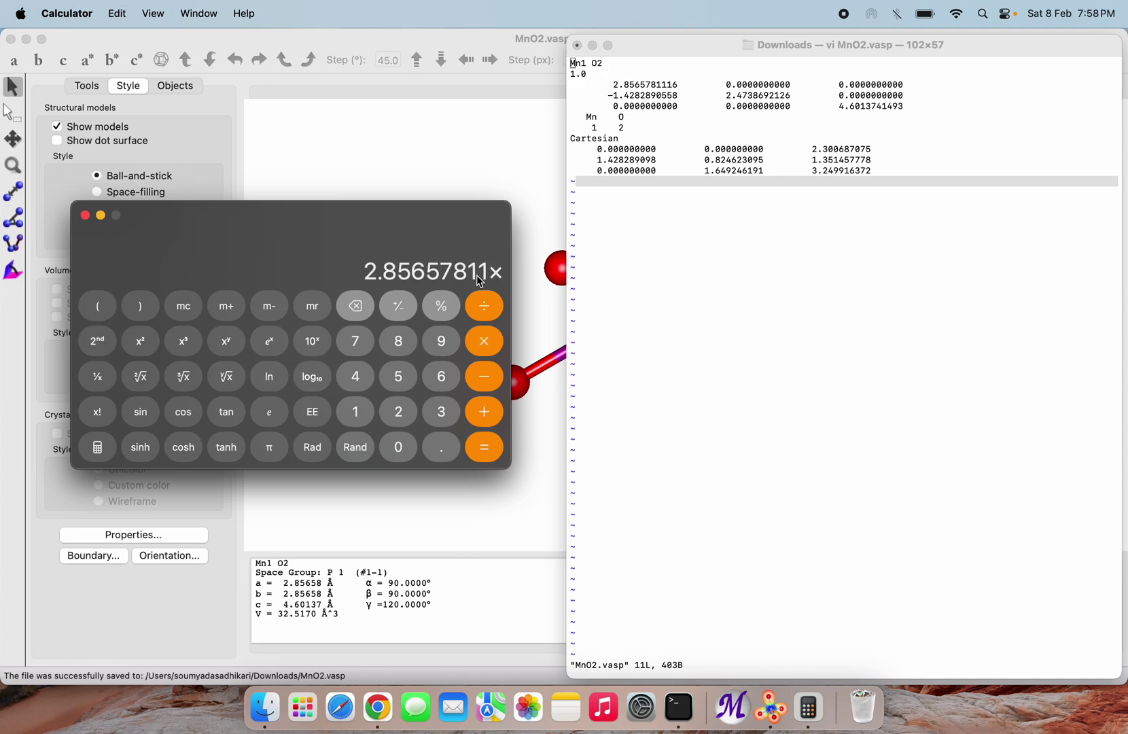
{"action": "left_click", "coordinate": [179, 416]}
{"action": "type", "text": "120"}
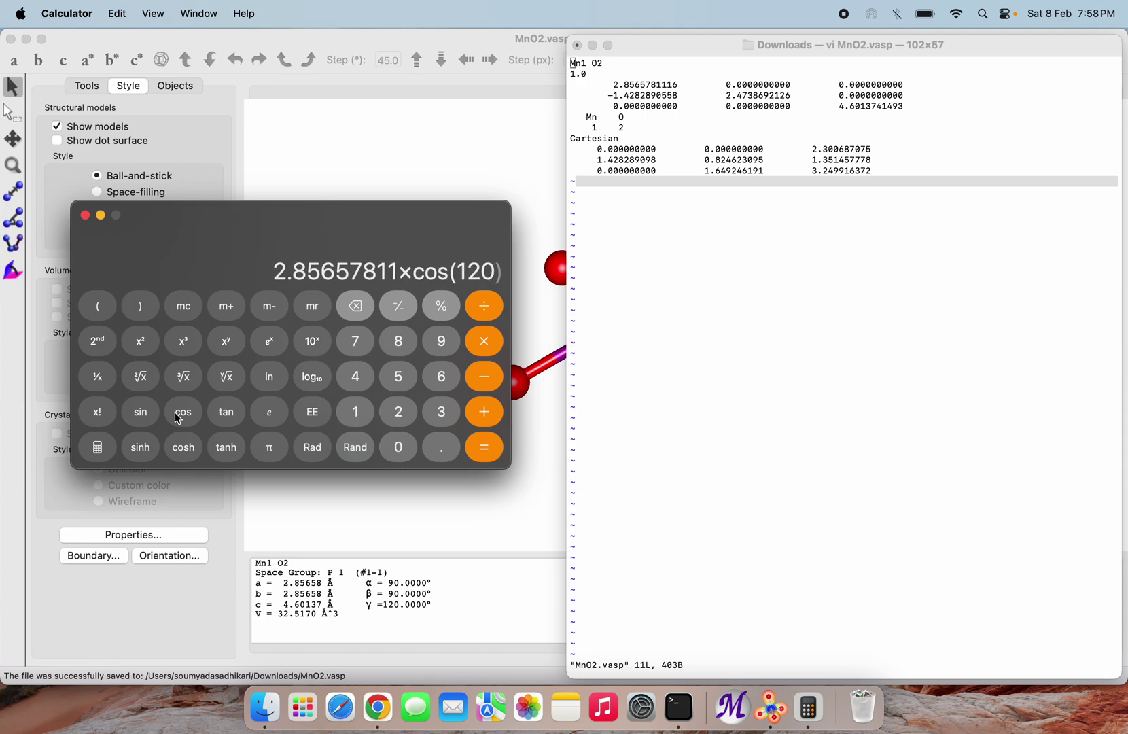
{"action": "key", "text": "Return"}
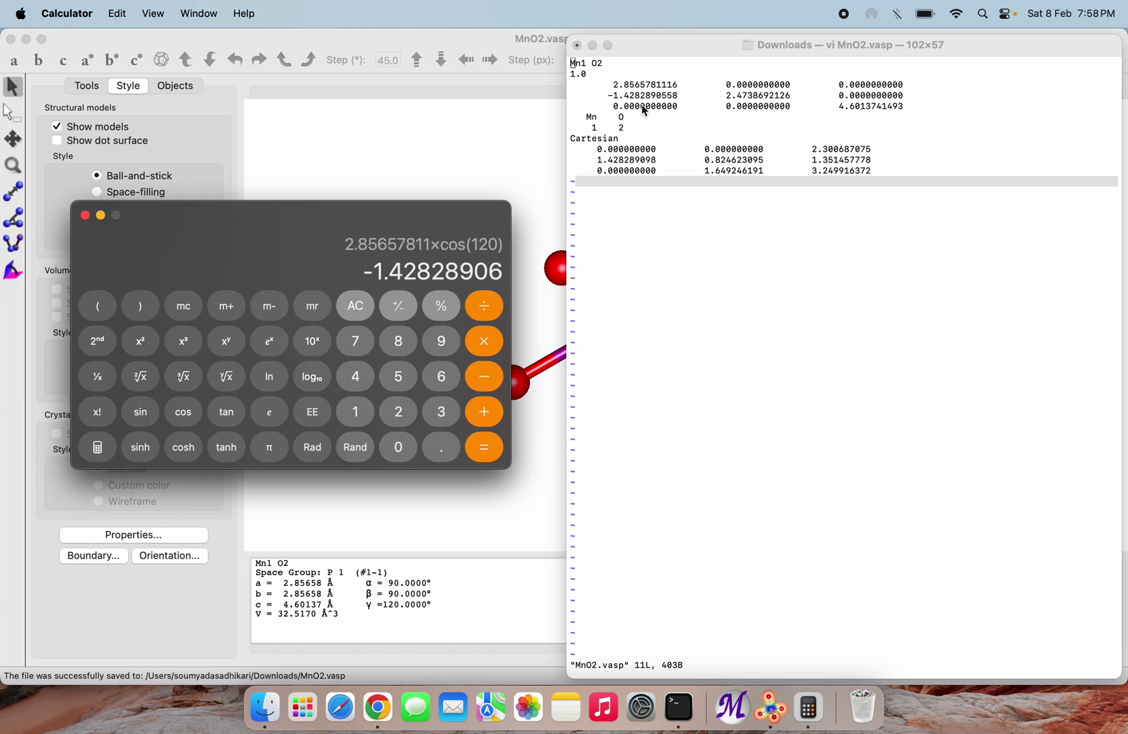
- Clear the display and compute 2.85657811×sin(120) = 2.47386921
{"action": "left_click", "coordinate": [449, 246]}
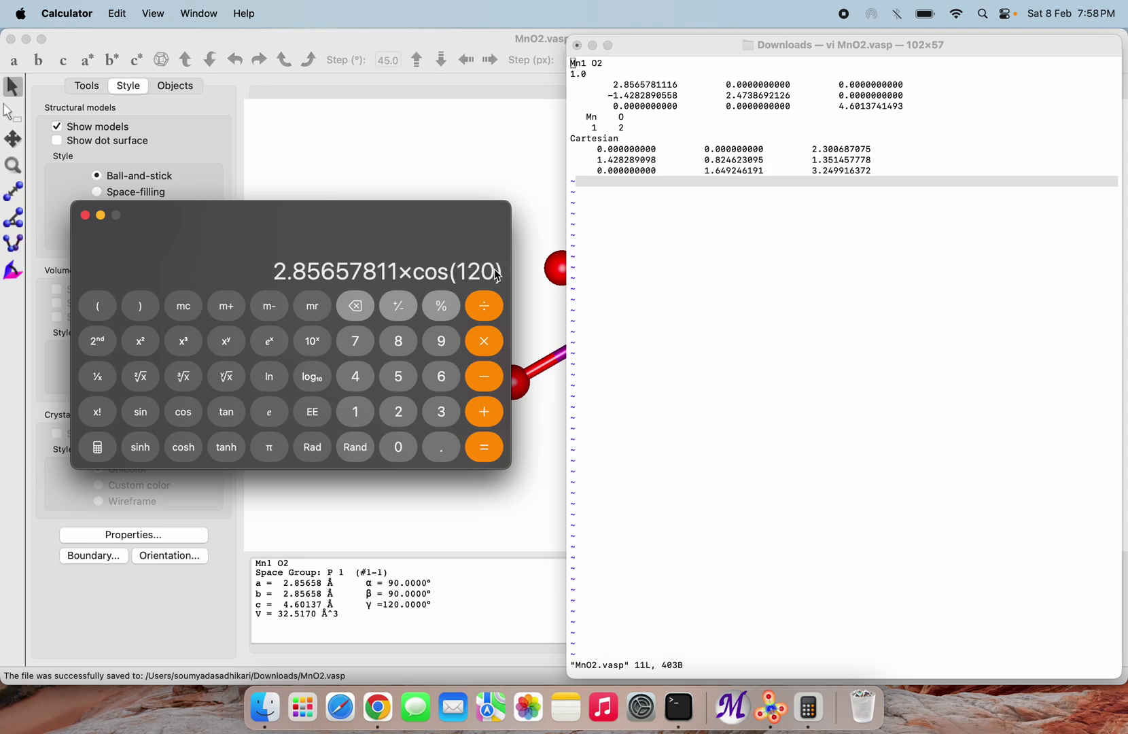
{"action": "key", "text": "BackSpace"}
{"action": "key", "text": "BackSpace"}
{"action": "key", "text": "BackSpace"}
{"action": "key", "text": "BackSpace"}
{"action": "key", "text": "BackSpace"}
{"action": "key", "text": "BackSpace"}
{"action": "key", "text": "BackSpace"}
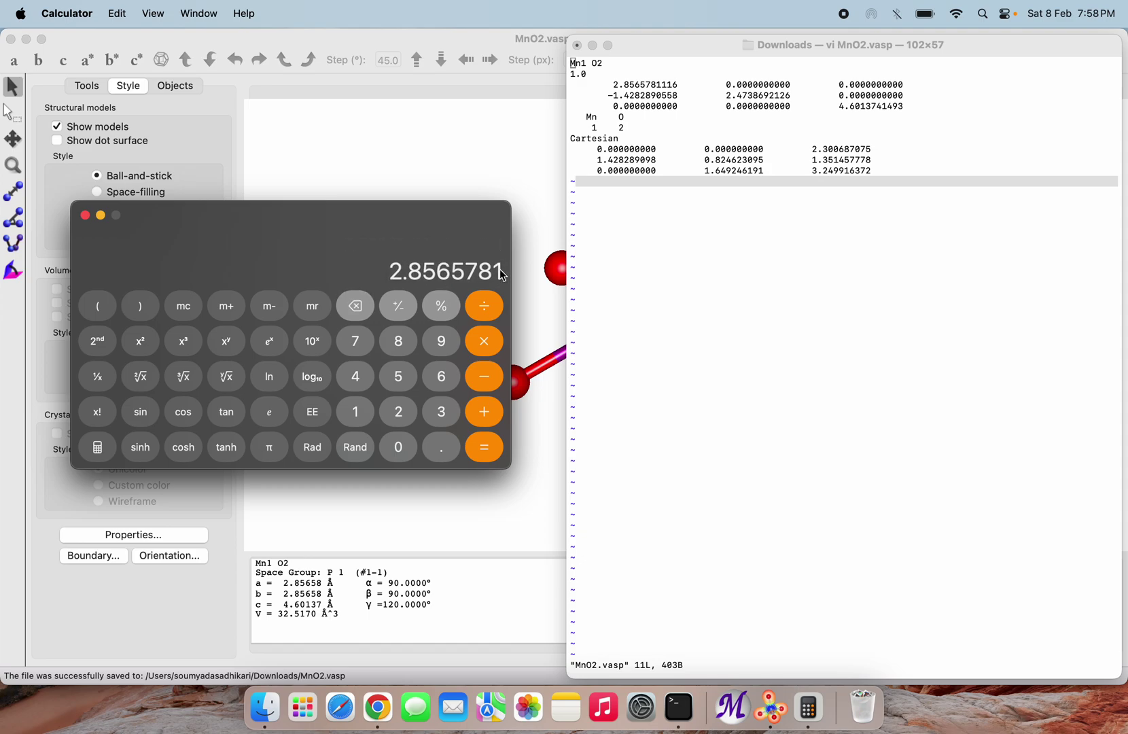
{"action": "key", "text": "BackSpace"}
{"action": "key", "text": "BackSpace"}
{"action": "key", "text": "BackSpace"}
{"action": "key", "text": "BackSpace"}
{"action": "key", "text": "BackSpace"}
{"action": "key", "text": "BackSpace"}
{"action": "key", "text": "BackSpace"}
{"action": "key", "text": "BackSpace"}
{"action": "key", "text": "BackSpace"}
{"action": "type", "text": "1"}
{"action": "key", "text": "BackSpace"}
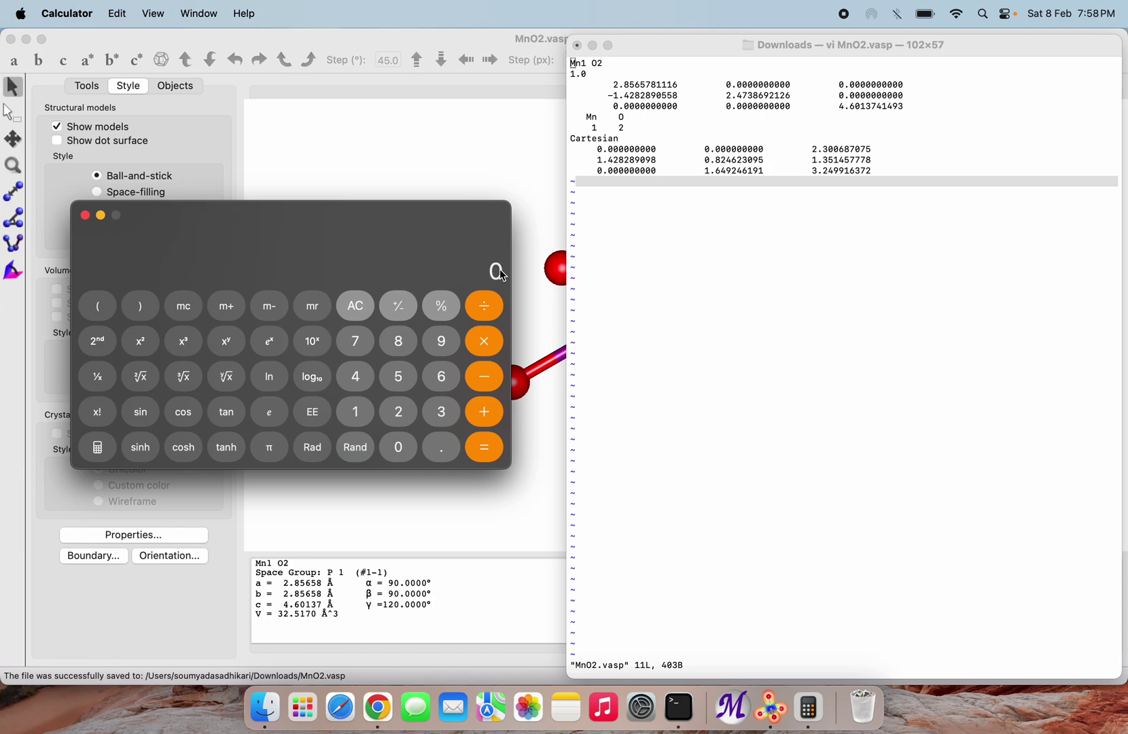
{"action": "key", "text": "super+v"}
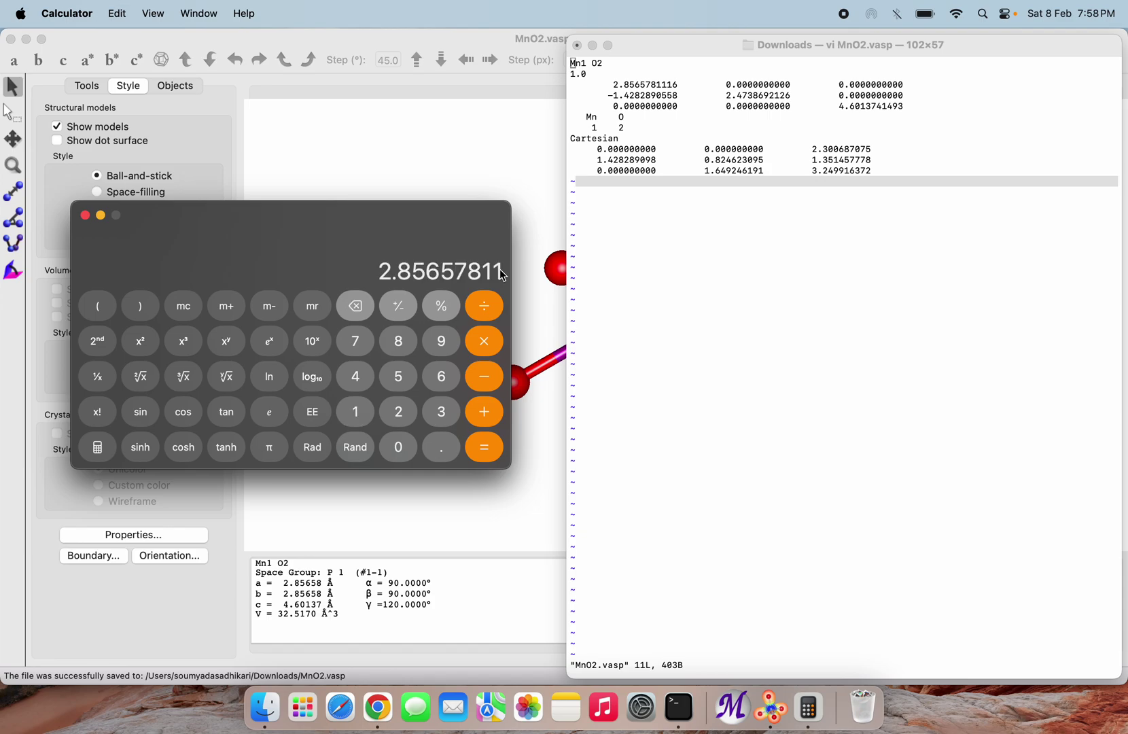
{"action": "key", "text": "shift+8"}
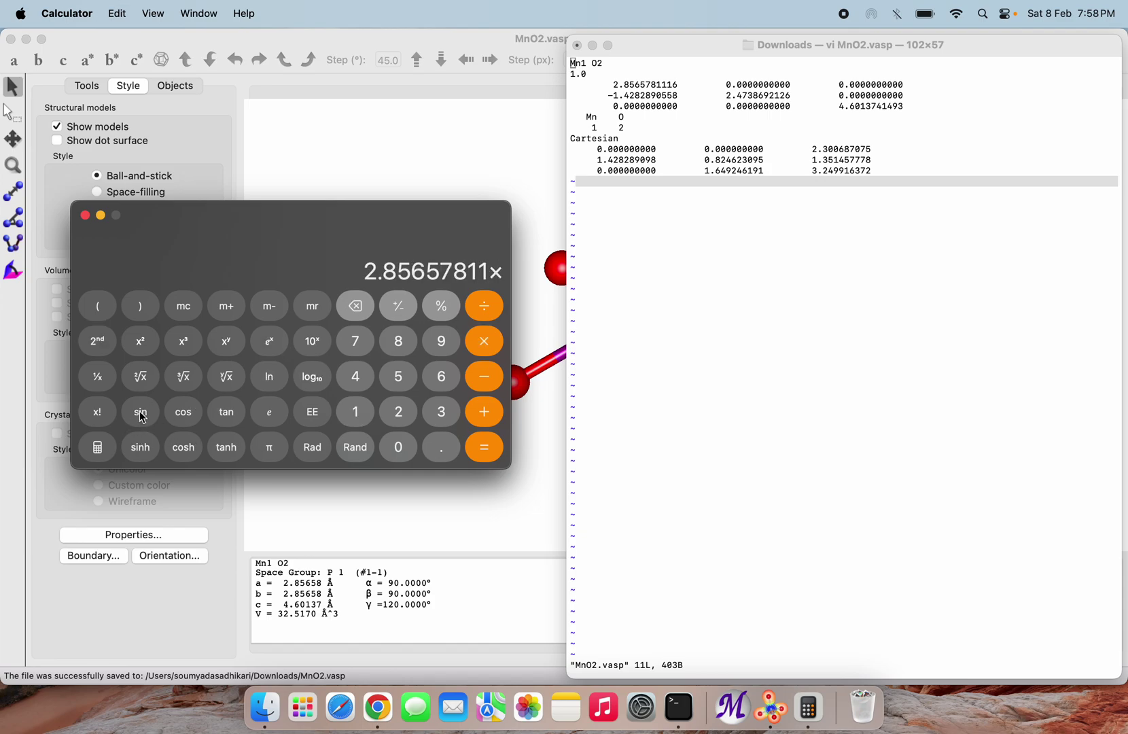
{"action": "left_click", "coordinate": [143, 414]}
{"action": "type", "text": "120"}
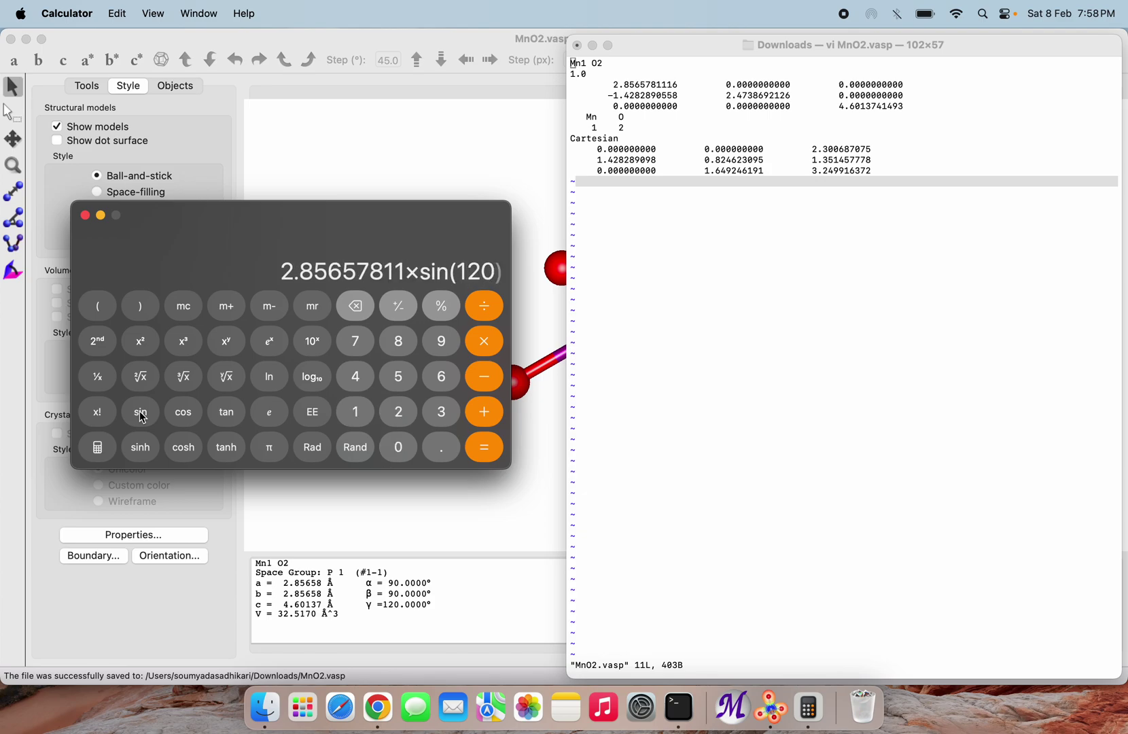
{"action": "key", "text": "Return"}
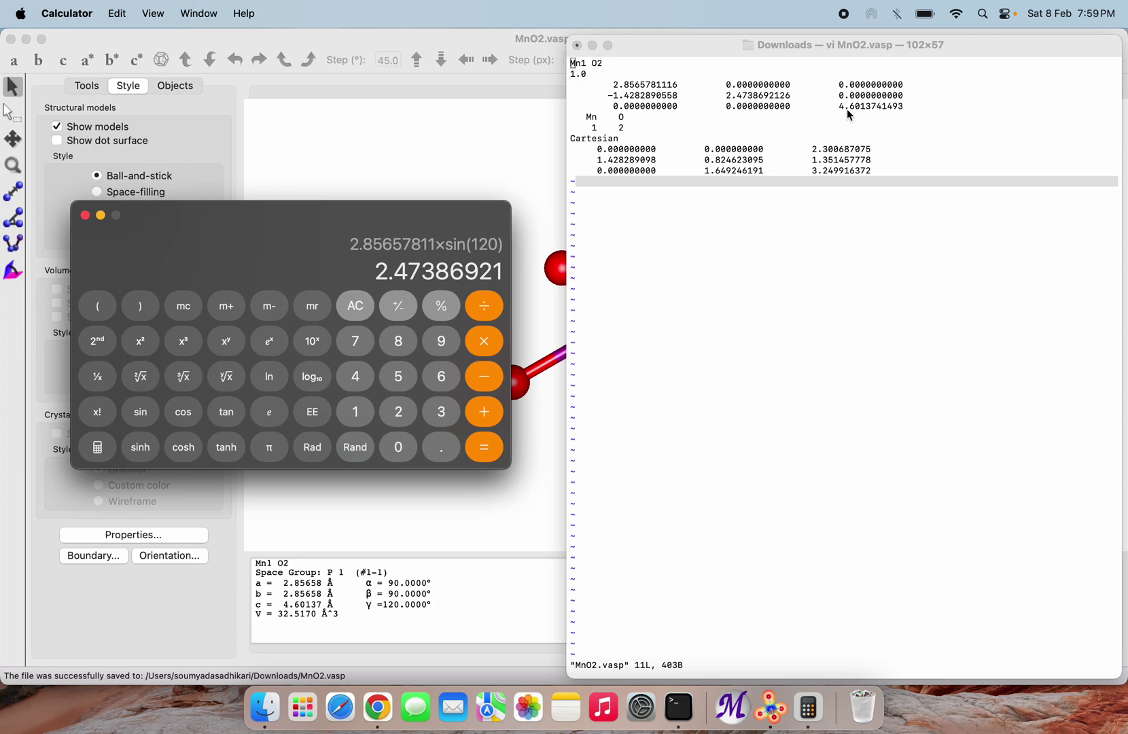
- Change the third lattice vector's 4.6013741493 to 10.6013741493 in vi and save with :wq!
{"action": "left_click", "coordinate": [793, 195]}
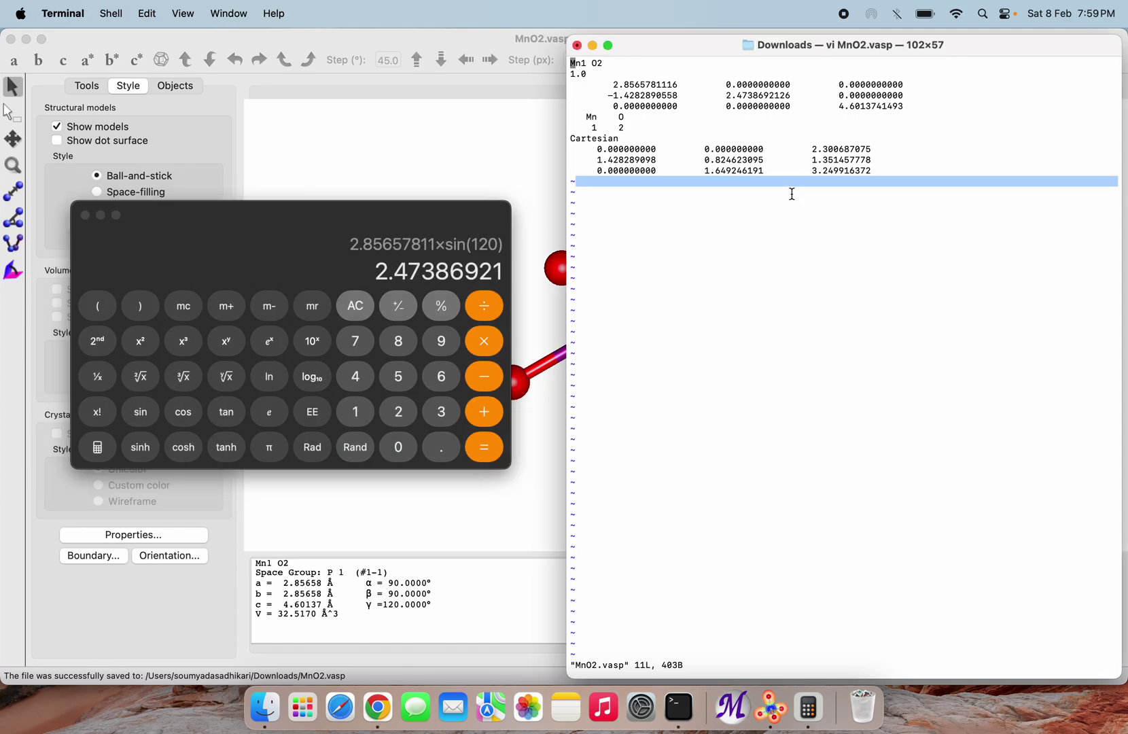
{"action": "key", "text": "i"}
{"action": "key", "text": "Down"}
{"action": "key", "text": "Down"}
{"action": "key", "text": "Down"}
{"action": "key", "text": "Down"}
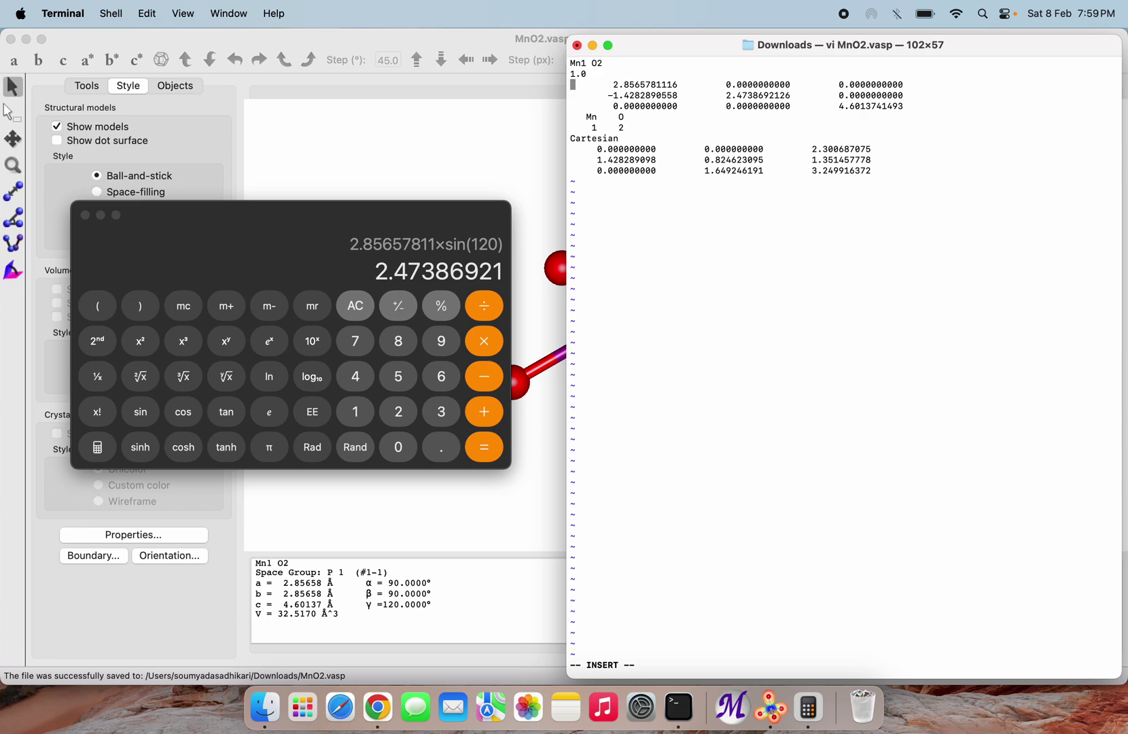
{"action": "key", "text": "Right"}
{"action": "key", "text": "Right"}
{"action": "key", "text": "Right"}
{"action": "key", "text": "Right"}
{"action": "key", "text": "Right"}
{"action": "key", "text": "Right"}
{"action": "key", "text": "Right"}
{"action": "key", "text": "Right"}
{"action": "key", "text": "Right"}
{"action": "key", "text": "Right"}
{"action": "key", "text": "Right"}
{"action": "key", "text": "Right"}
{"action": "key", "text": "Right"}
{"action": "key", "text": "Right"}
{"action": "key", "text": "Right"}
{"action": "key", "text": "Right"}
{"action": "key", "text": "Right"}
{"action": "key", "text": "Right"}
{"action": "key", "text": "Right"}
{"action": "key", "text": "Right"}
{"action": "key", "text": "Right"}
{"action": "key", "text": "Right"}
{"action": "key", "text": "Right"}
{"action": "key", "text": "Right"}
{"action": "key", "text": "Right"}
{"action": "key", "text": "Right"}
{"action": "key", "text": "Right"}
{"action": "key", "text": "Right"}
{"action": "key", "text": "Right"}
{"action": "key", "text": "Right"}
{"action": "key", "text": "Right"}
{"action": "key", "text": "Right"}
{"action": "key", "text": "Right"}
{"action": "key", "text": "Right"}
{"action": "key", "text": "Right"}
{"action": "key", "text": "Right"}
{"action": "key", "text": "Right"}
{"action": "key", "text": "Right"}
{"action": "key", "text": "Right"}
{"action": "key", "text": "Right"}
{"action": "key", "text": "Right"}
{"action": "key", "text": "Right"}
{"action": "key", "text": "Right"}
{"action": "key", "text": "Right"}
{"action": "key", "text": "Right"}
{"action": "key", "text": "Right"}
{"action": "key", "text": "Delete"}
{"action": "type", "text": "10"}
{"action": "key", "text": "Escape"}
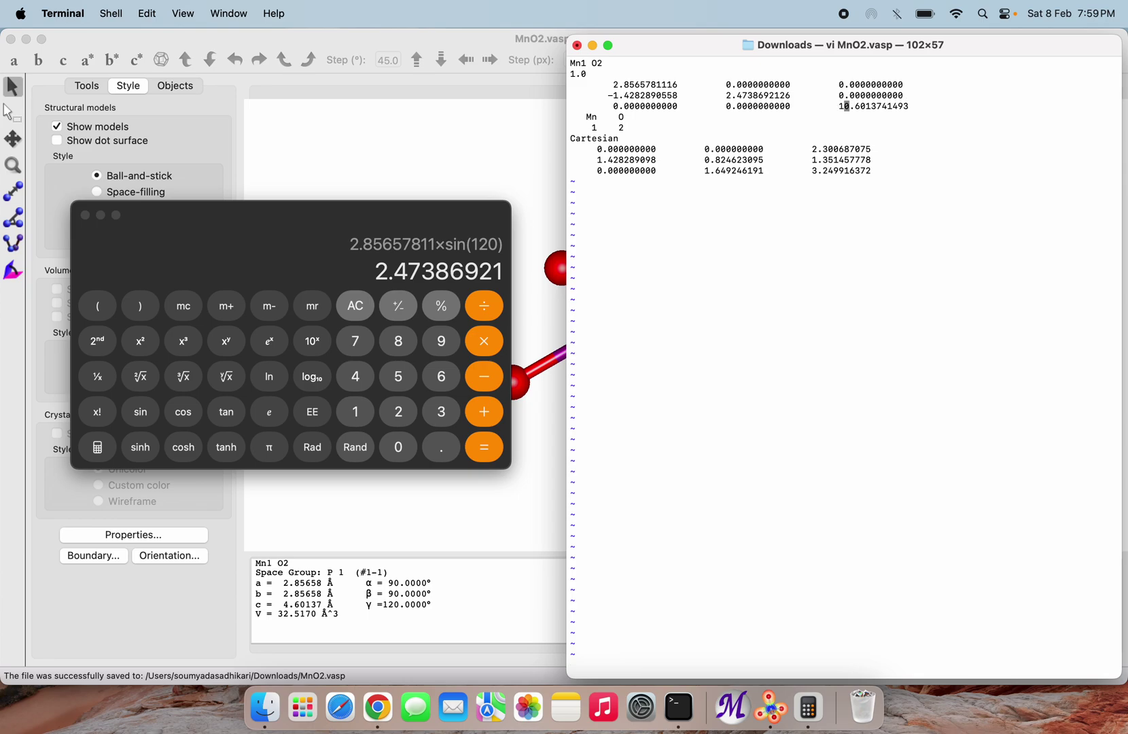
{"action": "type", "text": ":wq!"}
{"action": "key", "text": "Return"}
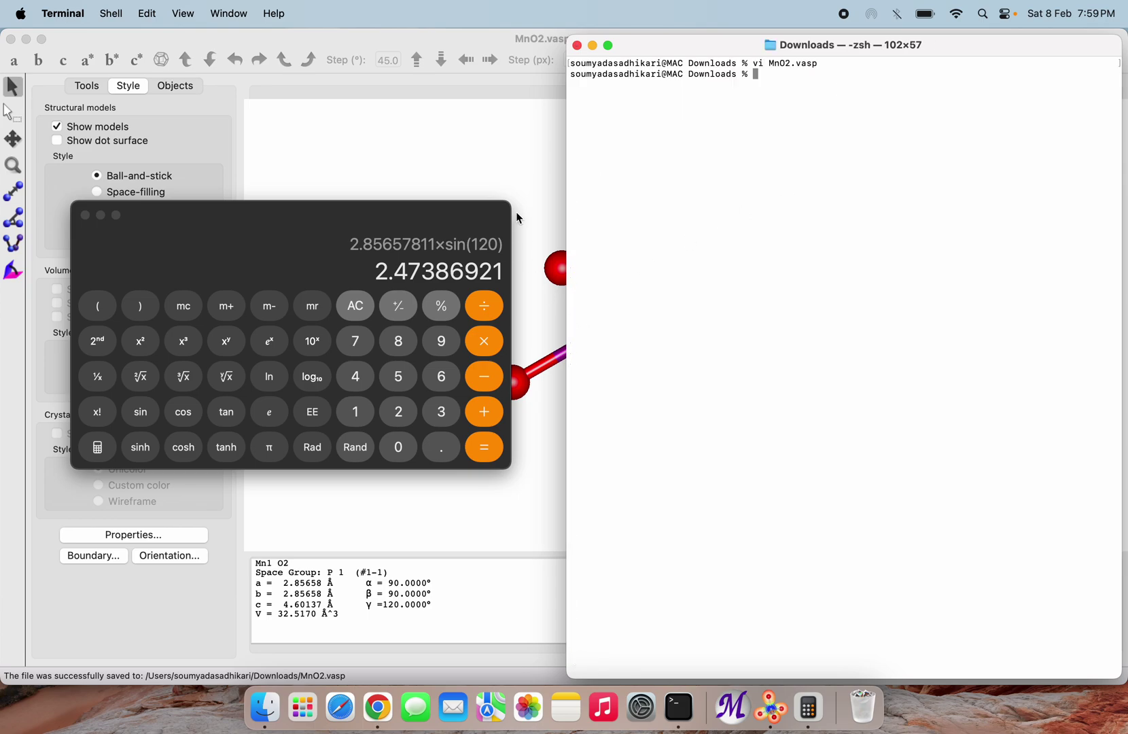
- Reopen the edited MnO2.vasp in VESTA in a new tab, now with c = 10.60137 Å
{"action": "left_click", "coordinate": [529, 171]}
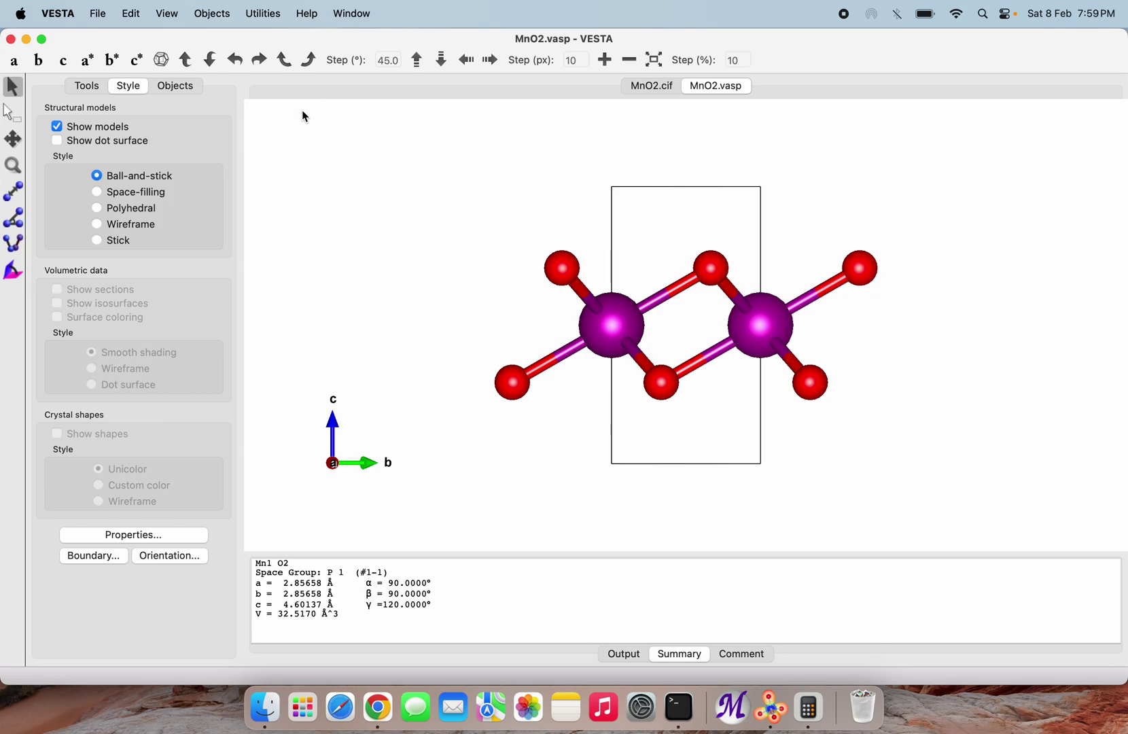
{"action": "left_click", "coordinate": [102, 15]}
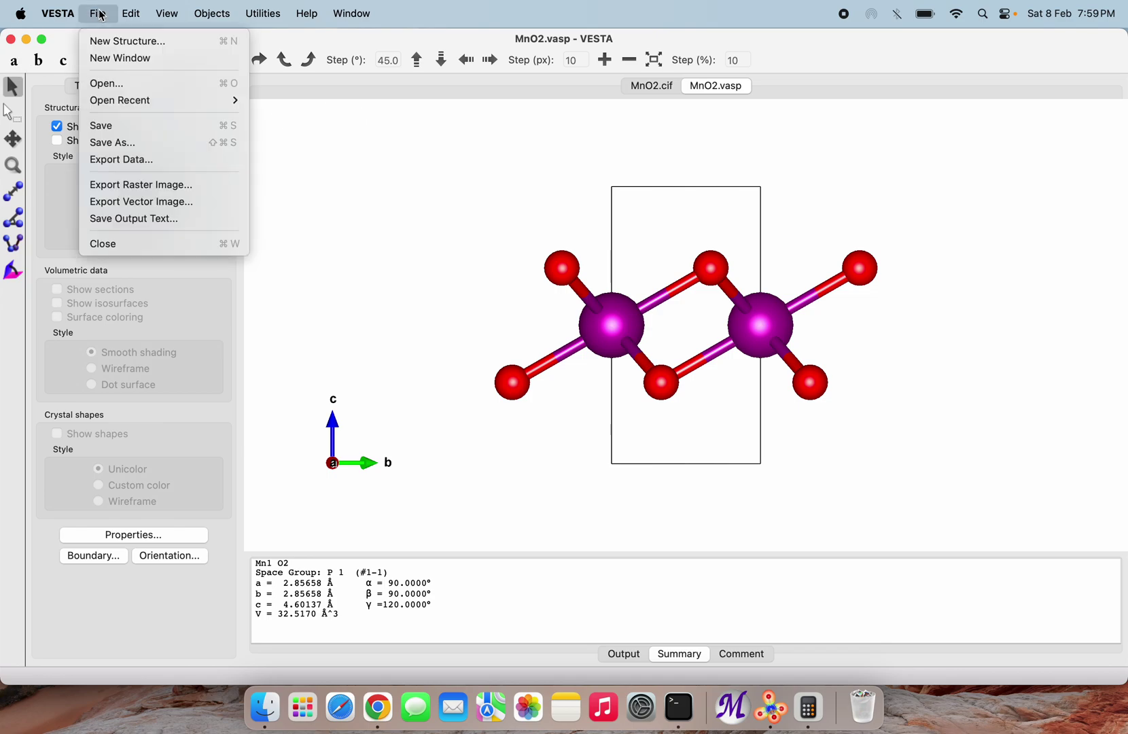
{"action": "left_click", "coordinate": [109, 83]}
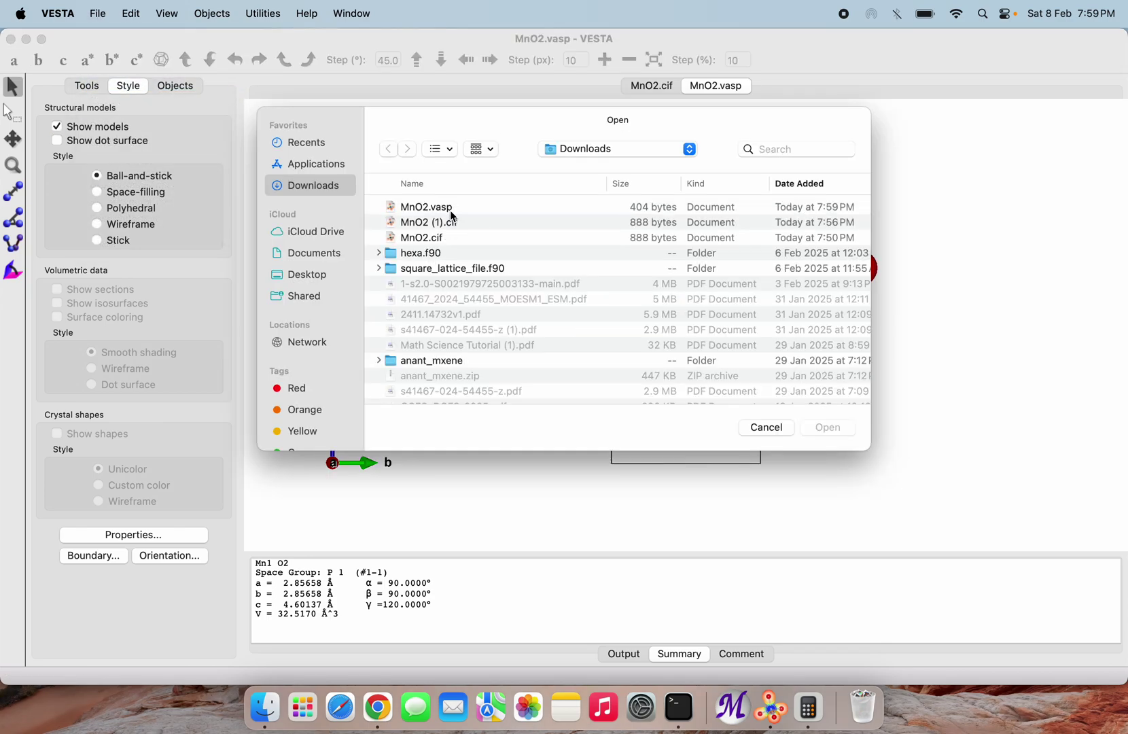
{"action": "left_click", "coordinate": [451, 209]}
{"action": "left_click", "coordinate": [829, 428]}
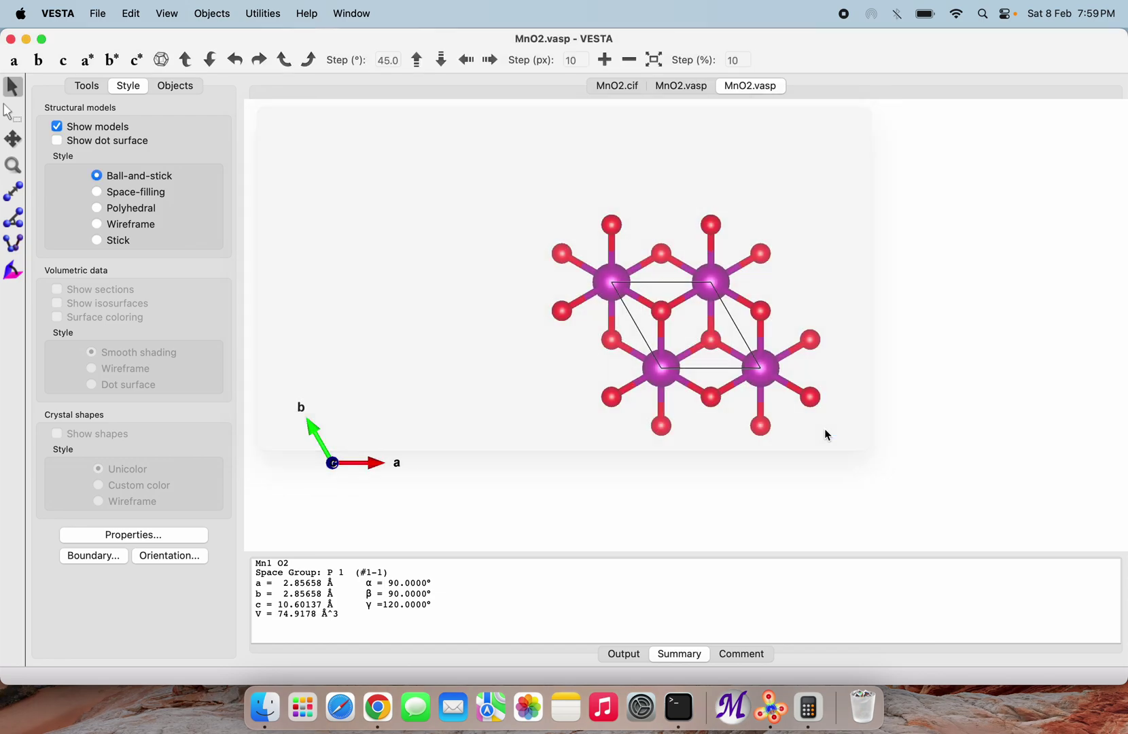
- View the edited cell along b and a, comparing it with the original MnO2.vasp tab
{"action": "left_click", "coordinate": [38, 59]}
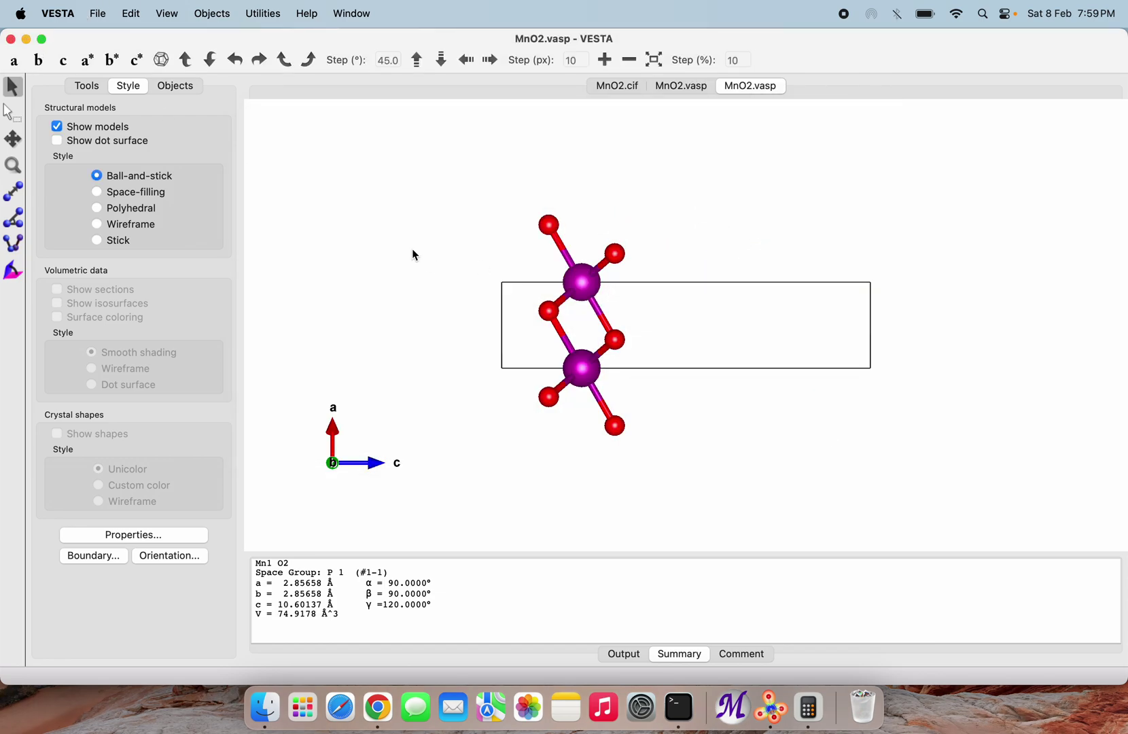
{"action": "left_click", "coordinate": [13, 61]}
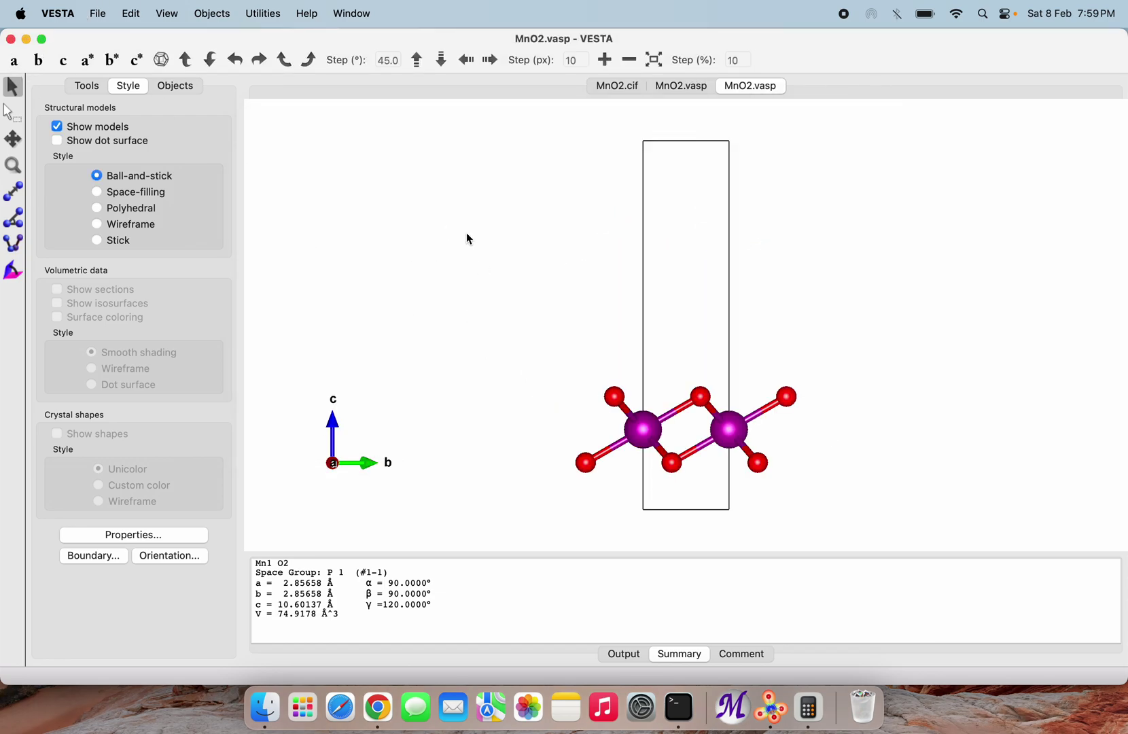
{"action": "left_click", "coordinate": [678, 86]}
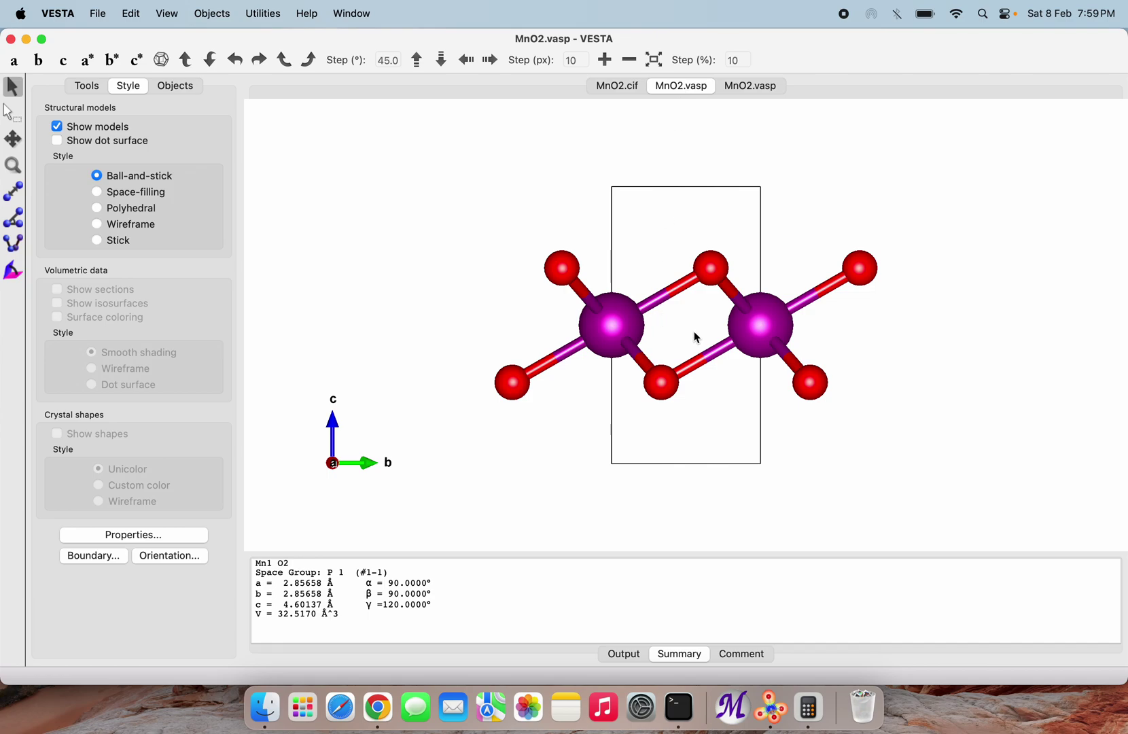
{"action": "left_click", "coordinate": [753, 86]}
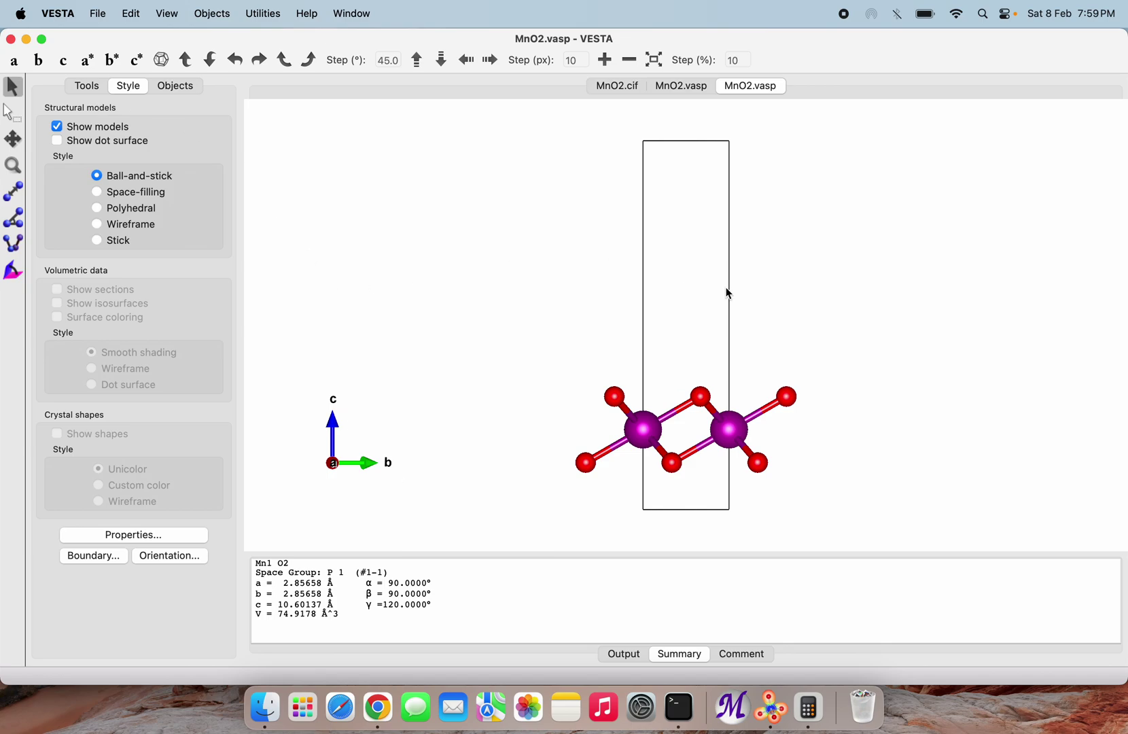
- View the vacuum-padded MnO2 layer straight down the c axis and adjust the zoom
{"action": "left_click", "coordinate": [65, 67]}
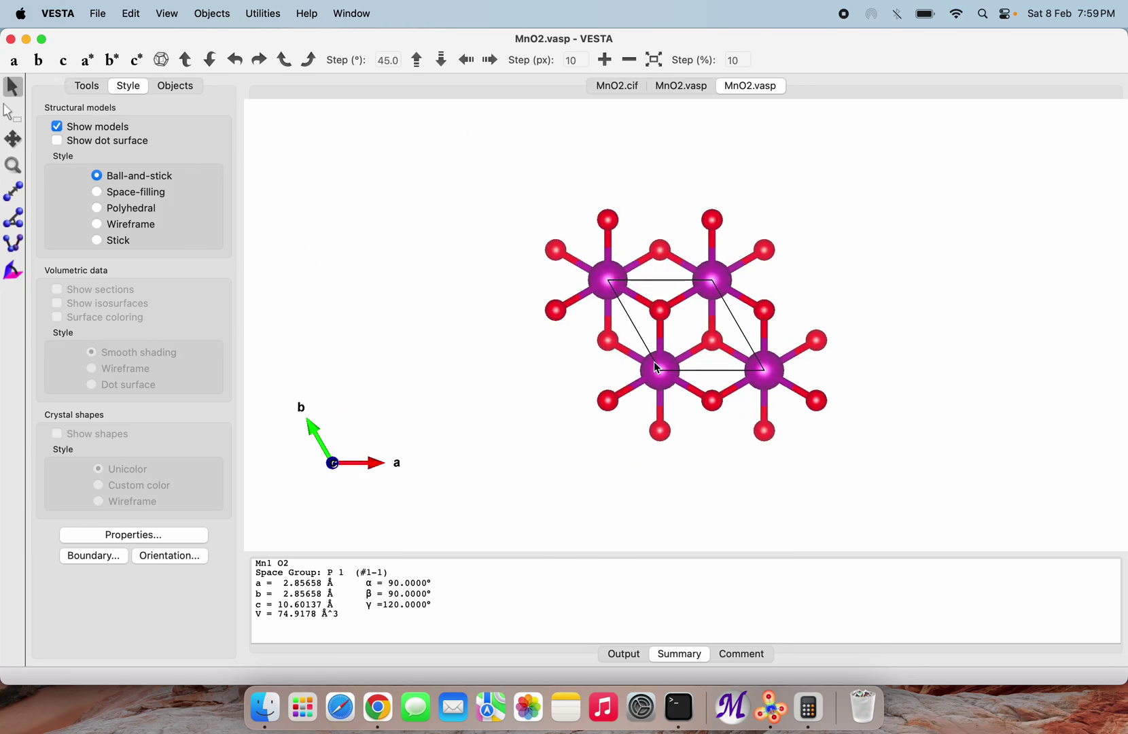
{"action": "scroll", "coordinate": [656, 367], "scroll_direction": "down", "scroll_amount": 3}
{"action": "scroll", "coordinate": [624, 289], "scroll_direction": "up", "scroll_amount": 3}
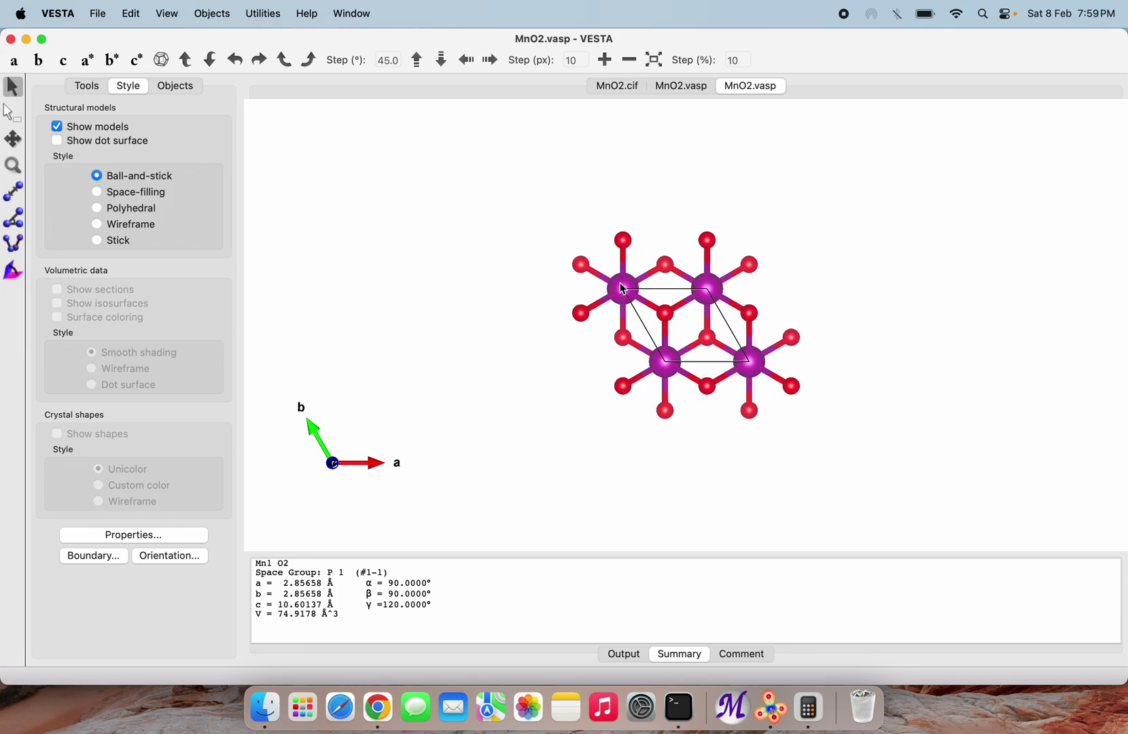
{"action": "left_click", "coordinate": [100, 14]}
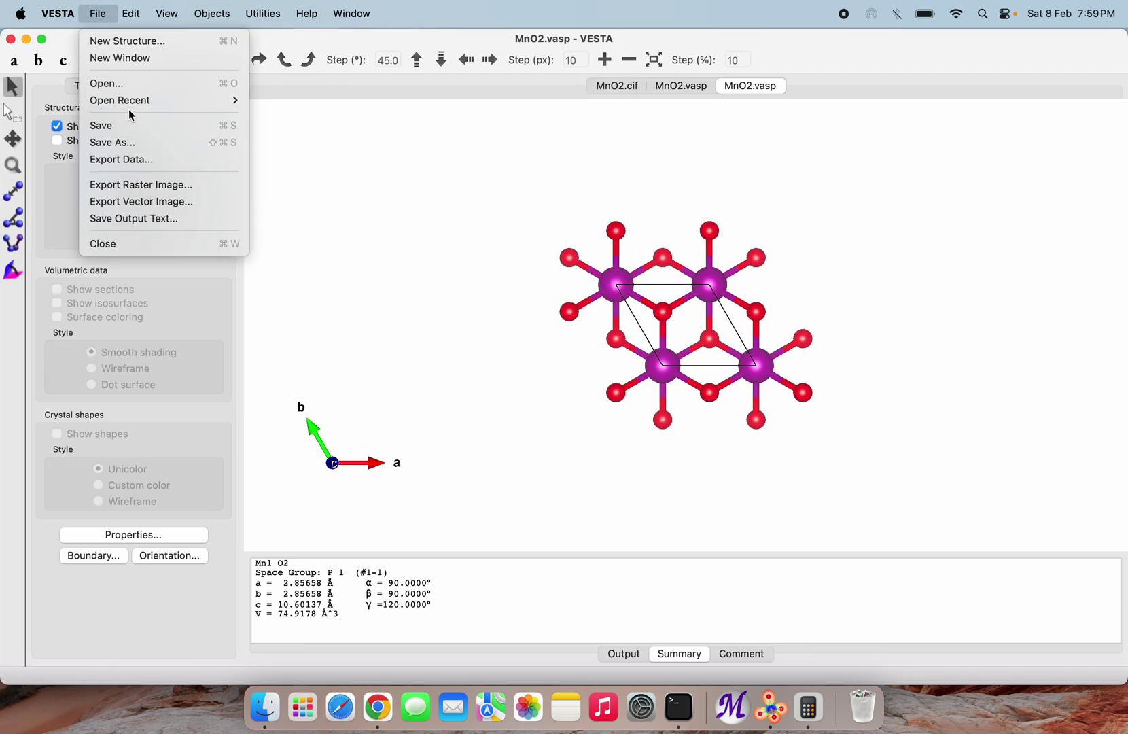
- Enter a 4, 4, 1 diagonal in the unit cell transformation matrix
{"action": "mouse_move", "coordinate": [132, 14]}
{"action": "mouse_move", "coordinate": [163, 87]}
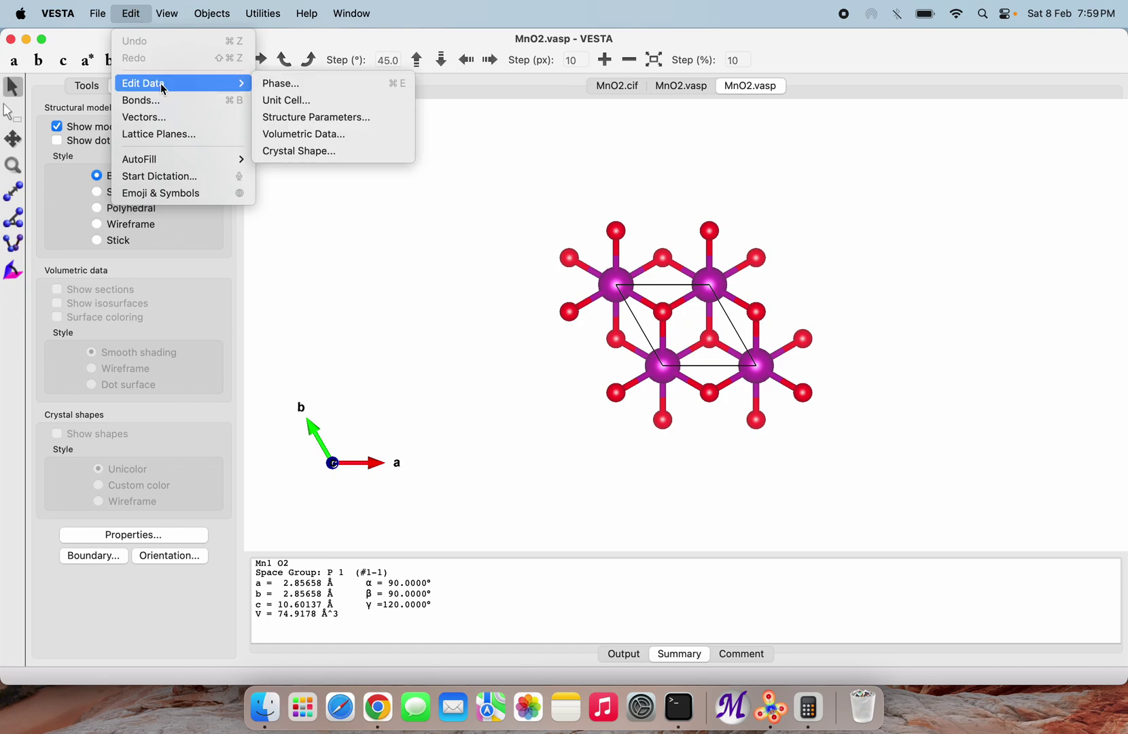
{"action": "left_click", "coordinate": [275, 102]}
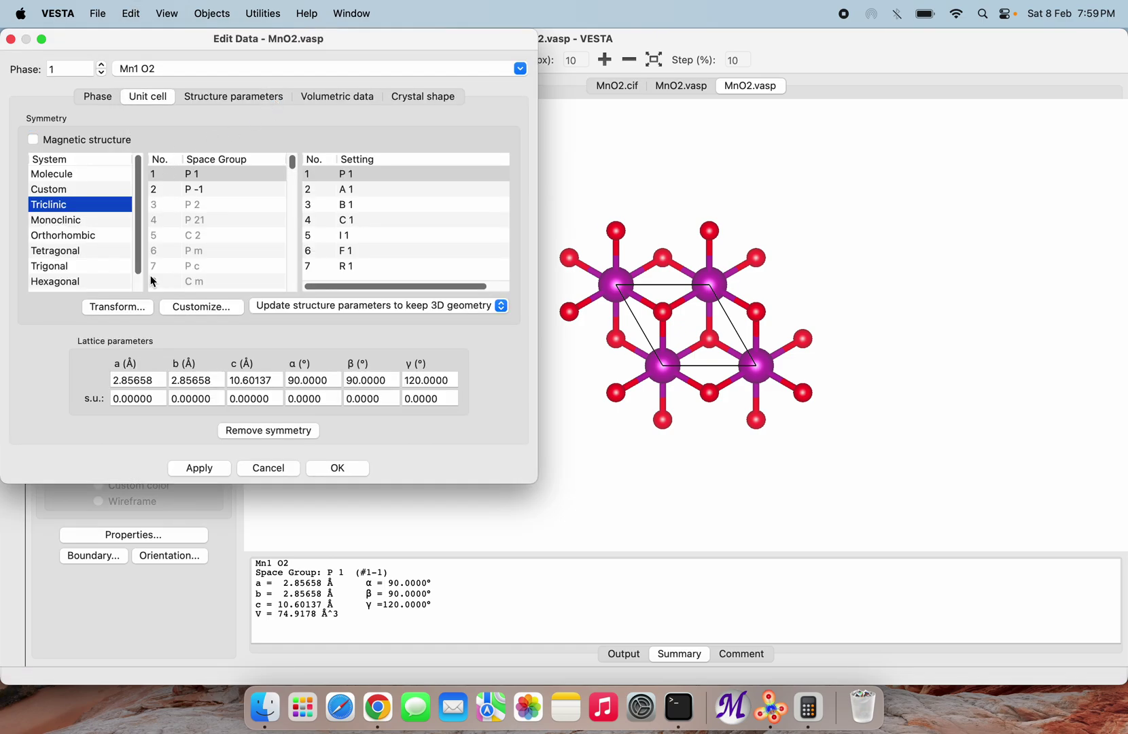
{"action": "left_click", "coordinate": [134, 310]}
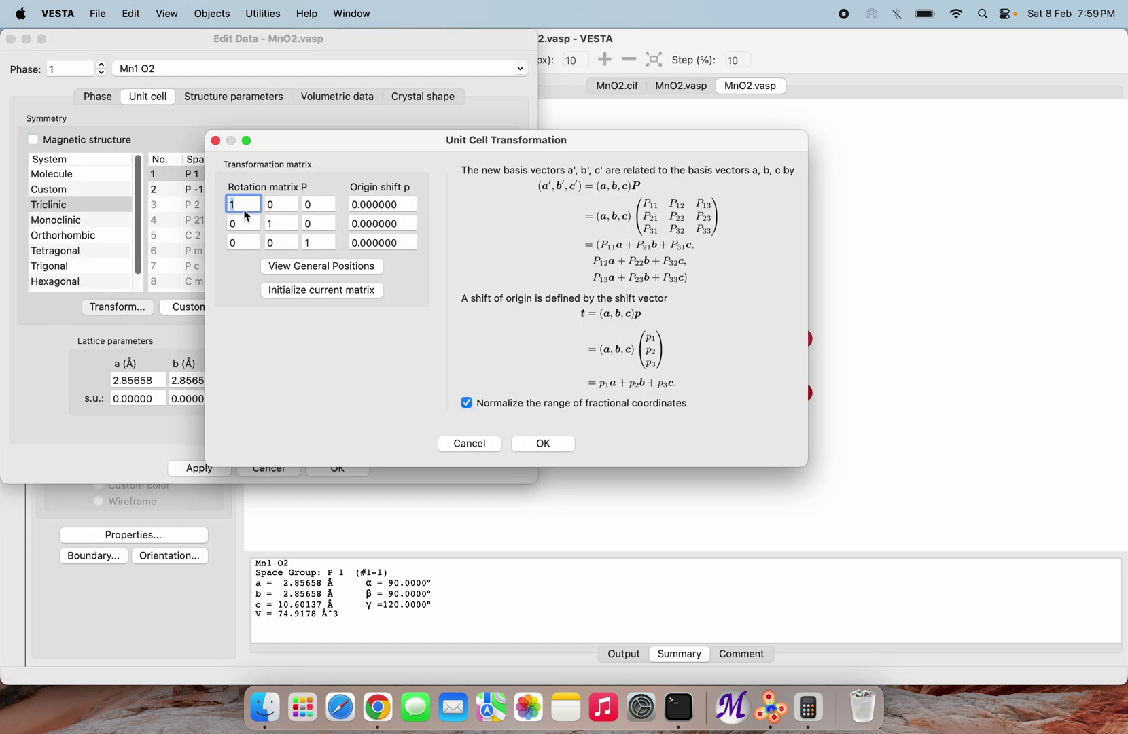
{"action": "key", "text": "BackSpace"}
{"action": "type", "text": "4"}
{"action": "left_click", "coordinate": [280, 224]}
{"action": "key", "text": "BackSpace"}
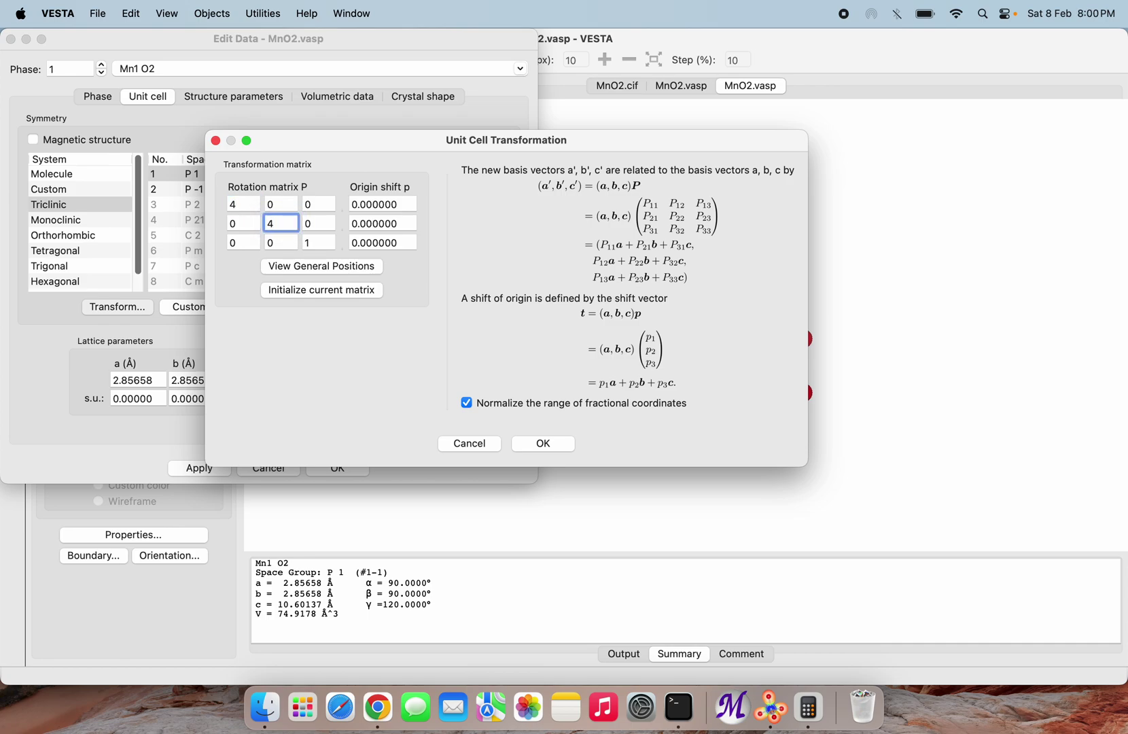
- Accept the volume change and added lattice points, applying the 11.42631 Å supercell
{"action": "left_click", "coordinate": [543, 445]}
{"action": "left_click", "coordinate": [403, 348]}
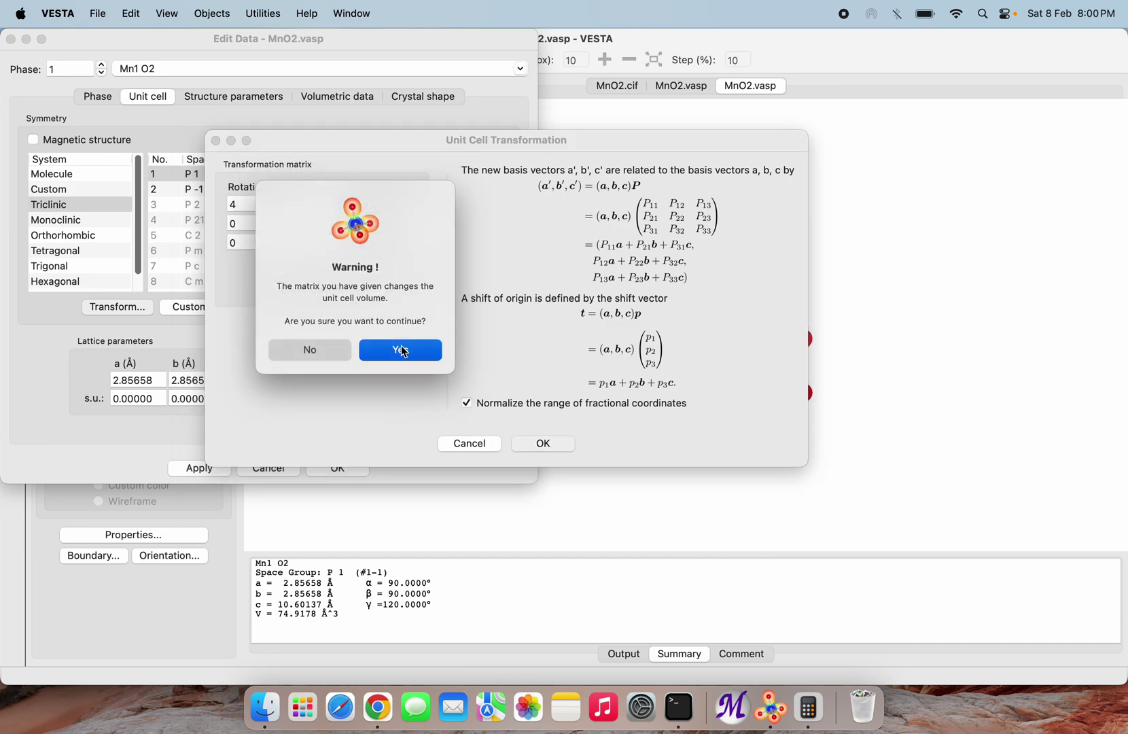
{"action": "left_click", "coordinate": [501, 353]}
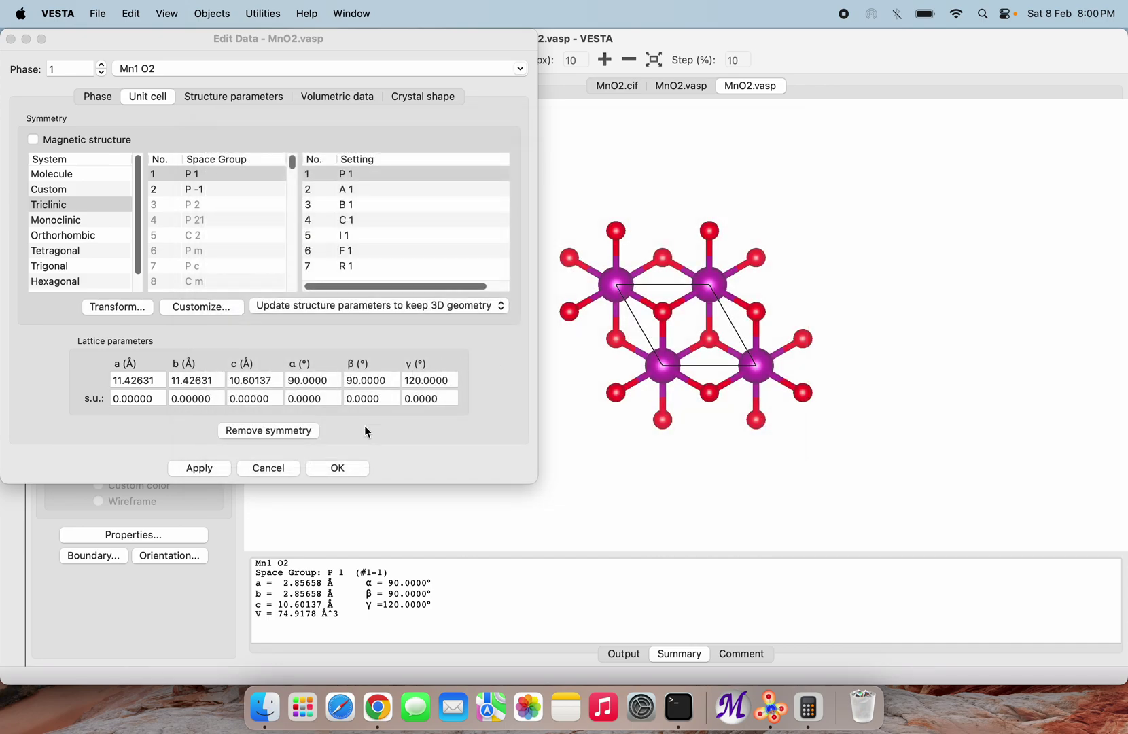
{"action": "left_click", "coordinate": [198, 470]}
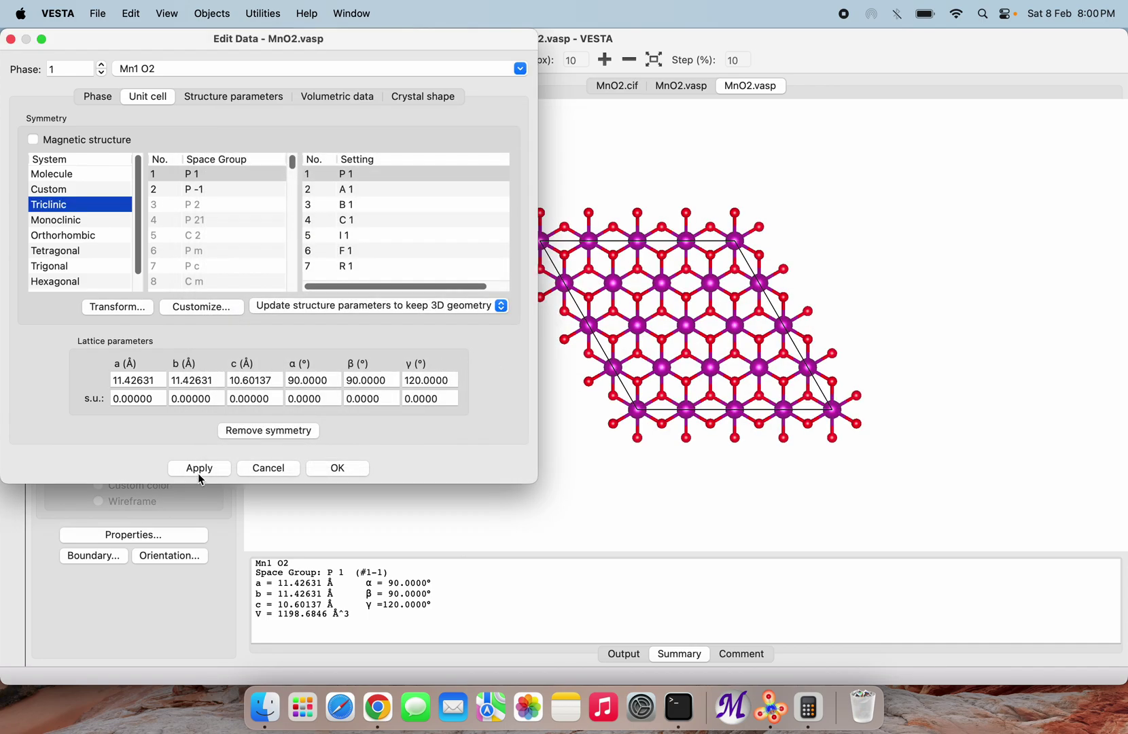
{"action": "left_click", "coordinate": [323, 471]}
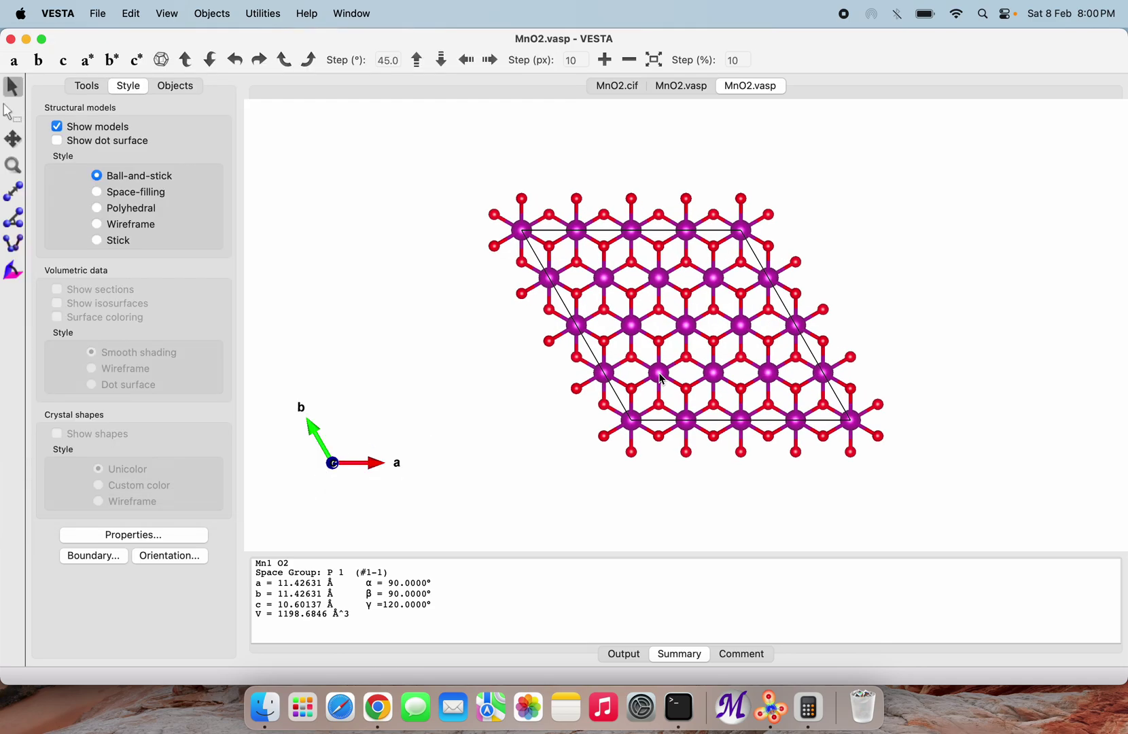
- Inspect the supercell from an angle and along the b, c and a axes
{"action": "scroll", "coordinate": [663, 379], "scroll_direction": "up", "scroll_amount": 3}
{"action": "left_click_drag", "start_coordinate": [663, 378], "coordinate": [632, 397]}
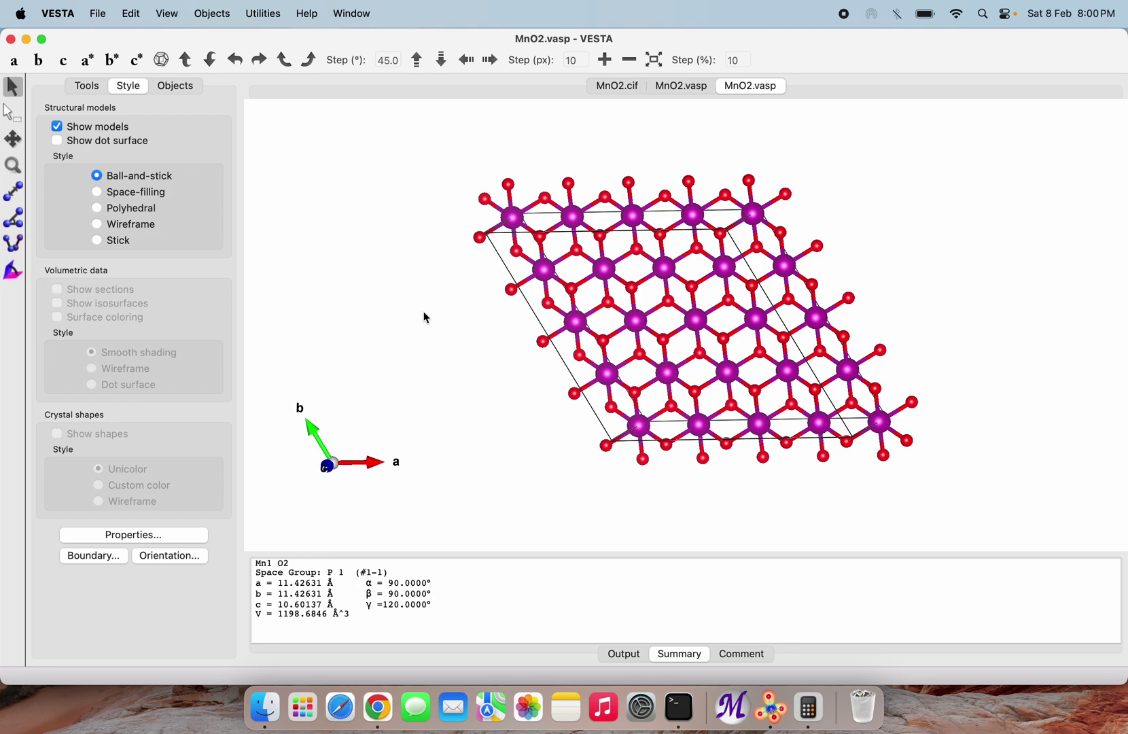
{"action": "left_click", "coordinate": [38, 63]}
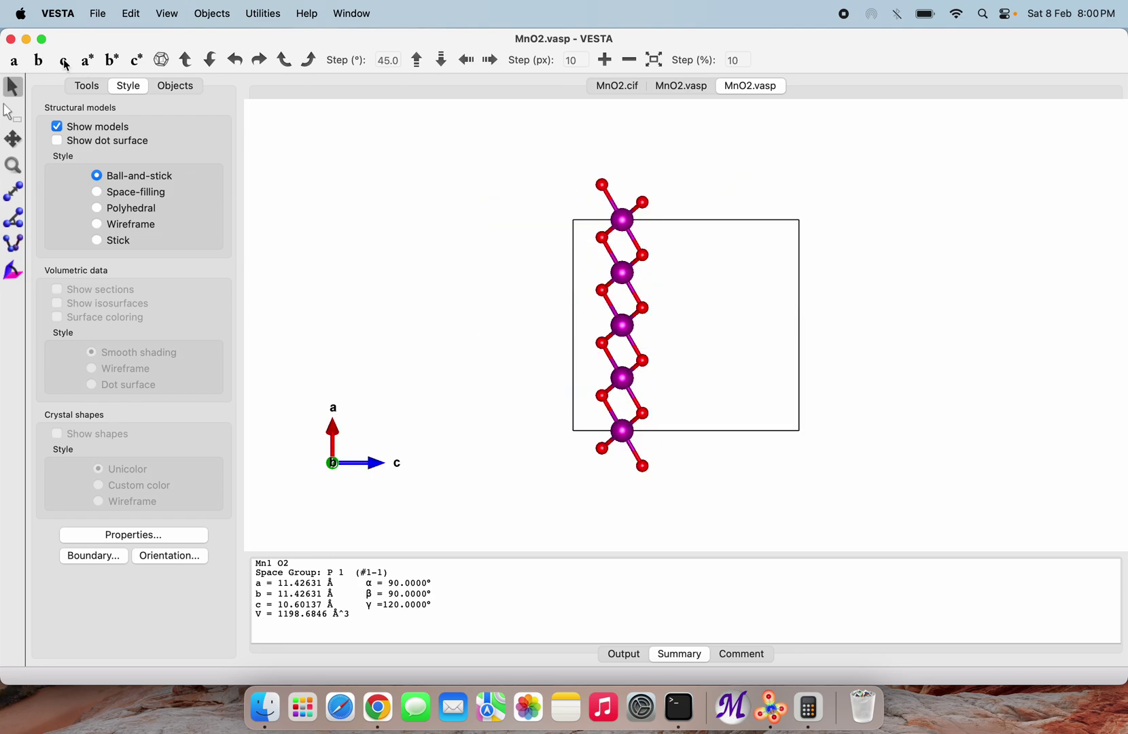
{"action": "left_click", "coordinate": [64, 63]}
{"action": "left_click", "coordinate": [14, 62]}
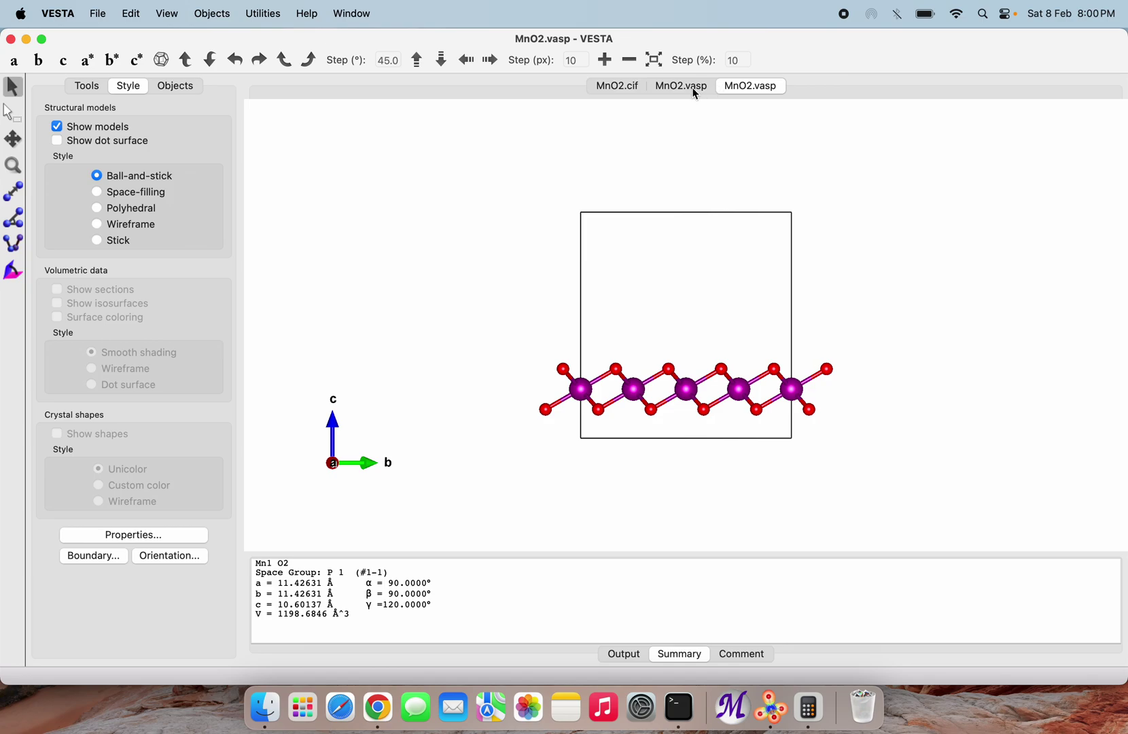
- Undo the view changes and the supercell transformation
{"action": "left_click", "coordinate": [134, 15]}
{"action": "left_click", "coordinate": [137, 41]}
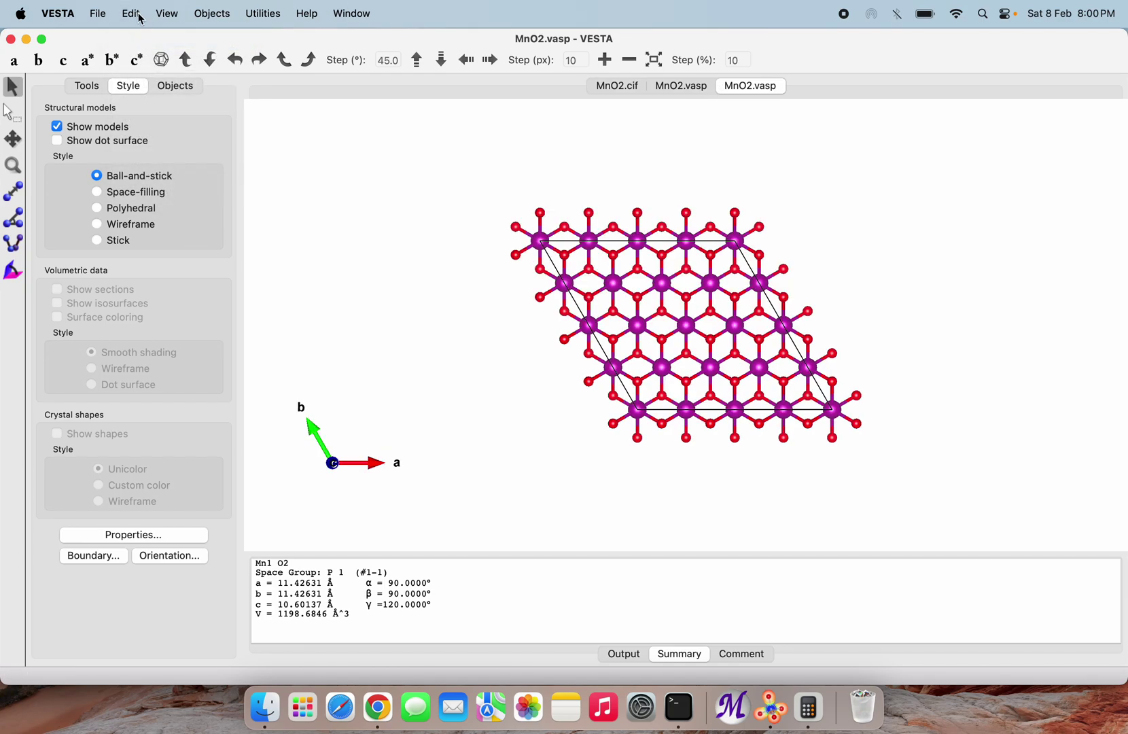
{"action": "left_click", "coordinate": [133, 15]}
- Undo once more to restore the original 2.85658 Å single cell
{"action": "left_click", "coordinate": [137, 42]}
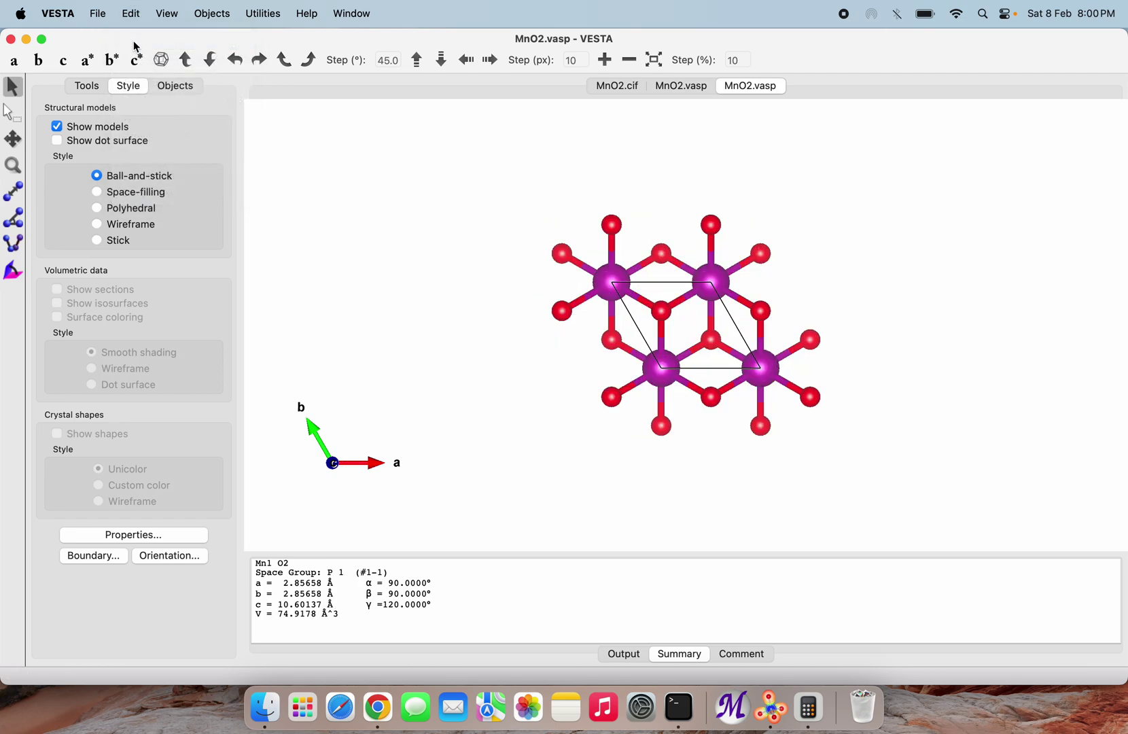
{"action": "scroll", "coordinate": [687, 304], "scroll_direction": "up", "scroll_amount": 4}
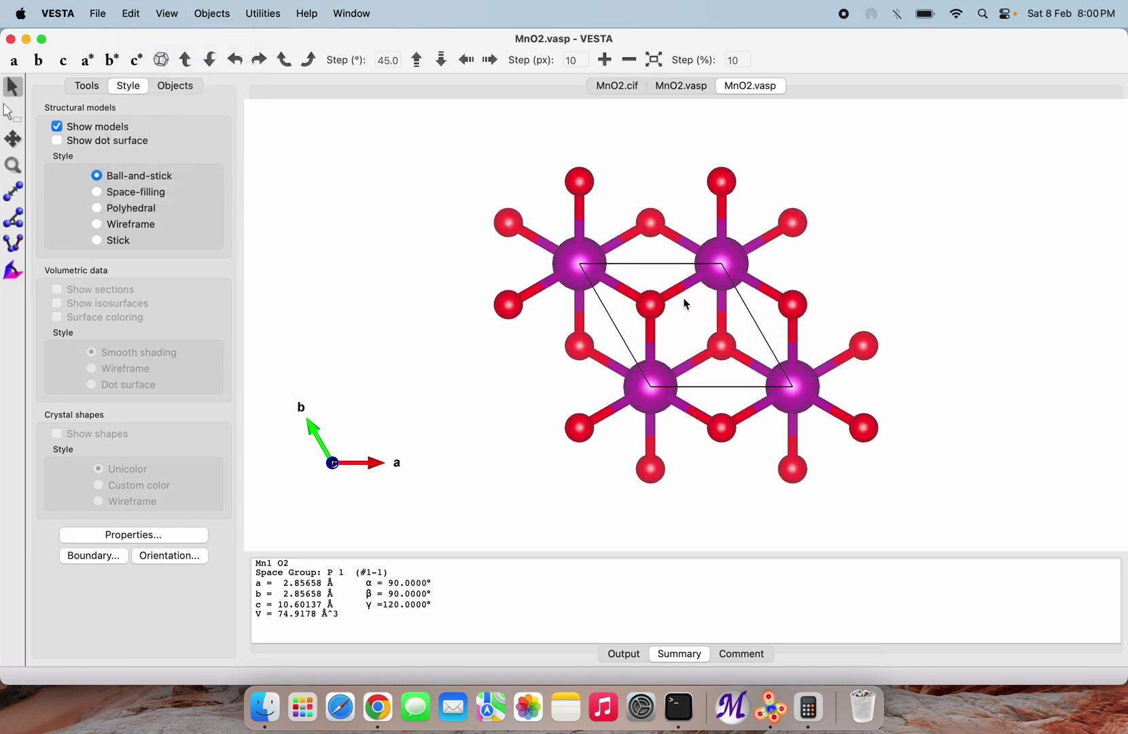
{"action": "scroll", "coordinate": [686, 304], "scroll_direction": "up", "scroll_amount": 3}
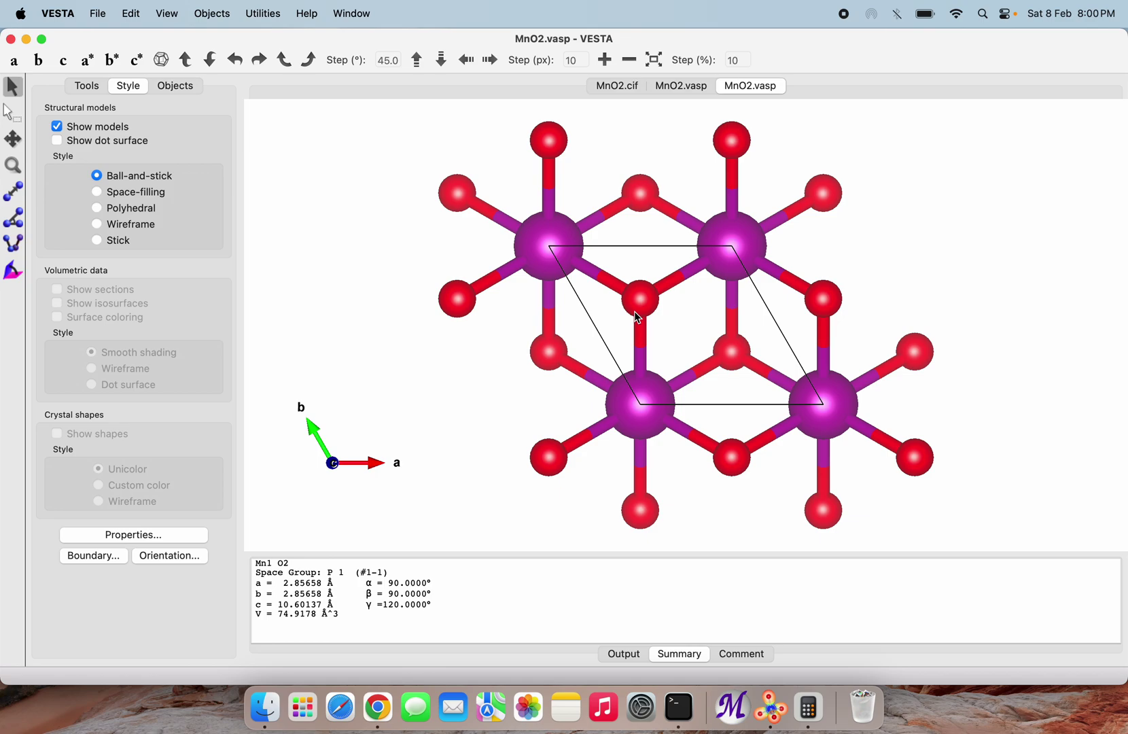
- Set the Mn–O bond search to 'Do not search atoms beyond the boundary'
{"action": "left_click", "coordinate": [132, 14]}
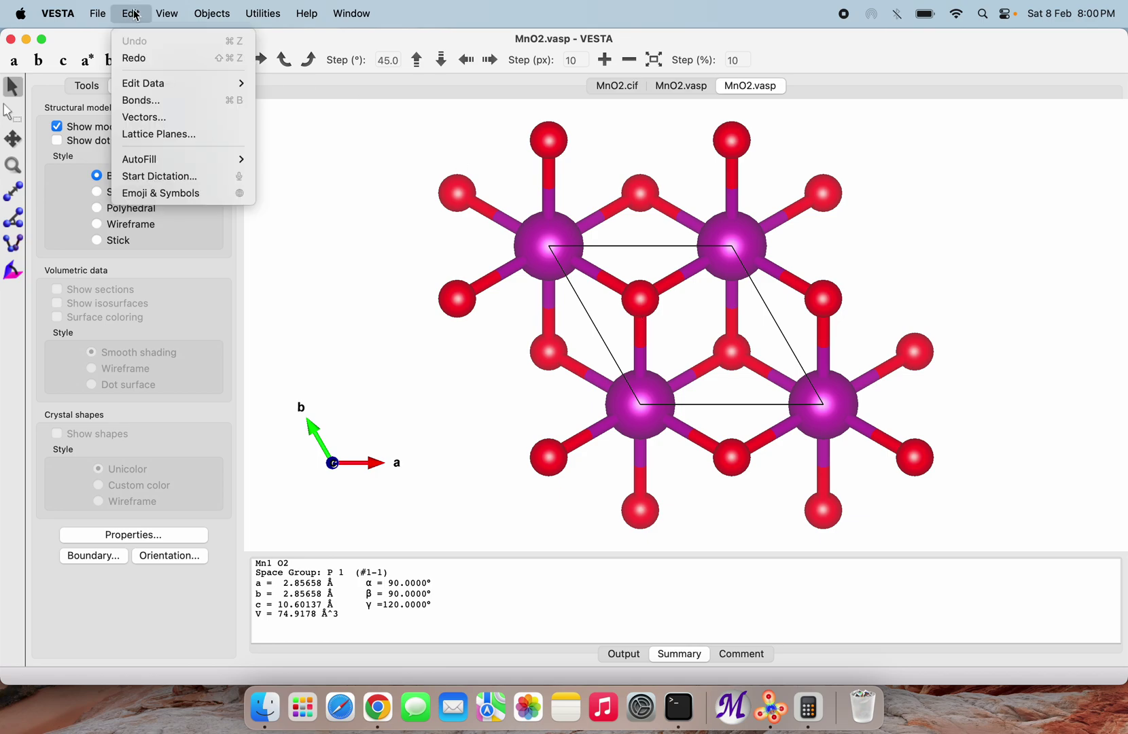
{"action": "left_click", "coordinate": [140, 100]}
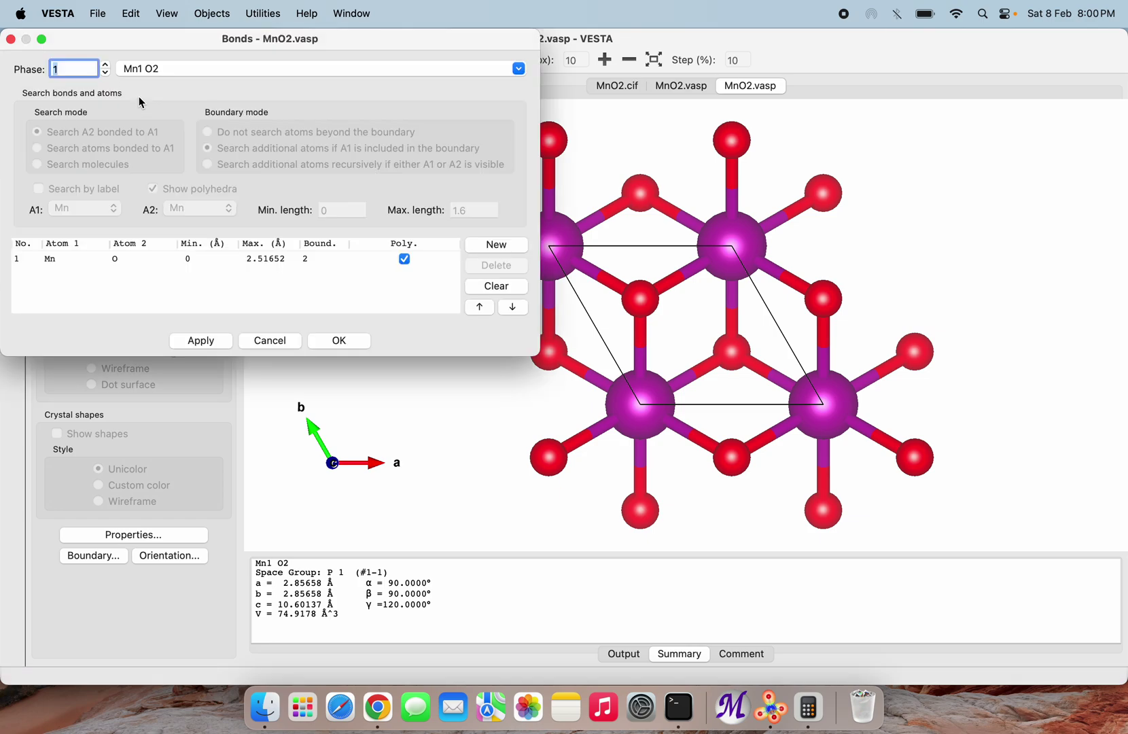
{"action": "left_click", "coordinate": [275, 263]}
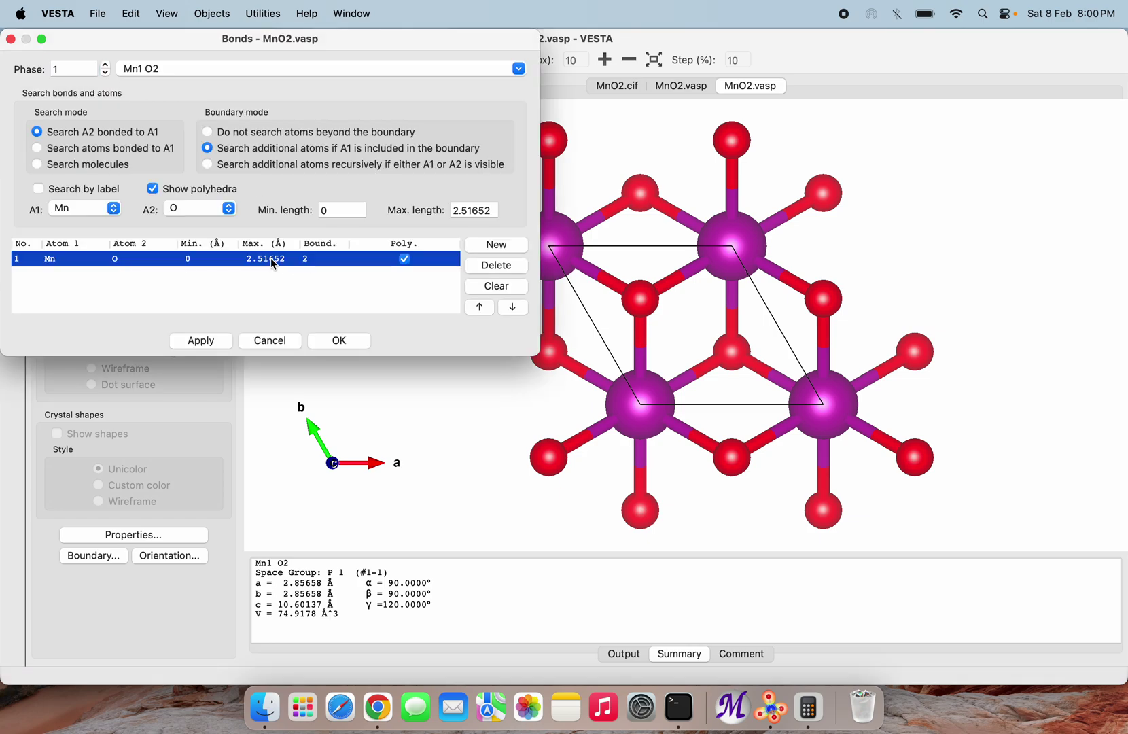
{"action": "left_click", "coordinate": [207, 133]}
{"action": "left_click", "coordinate": [206, 345]}
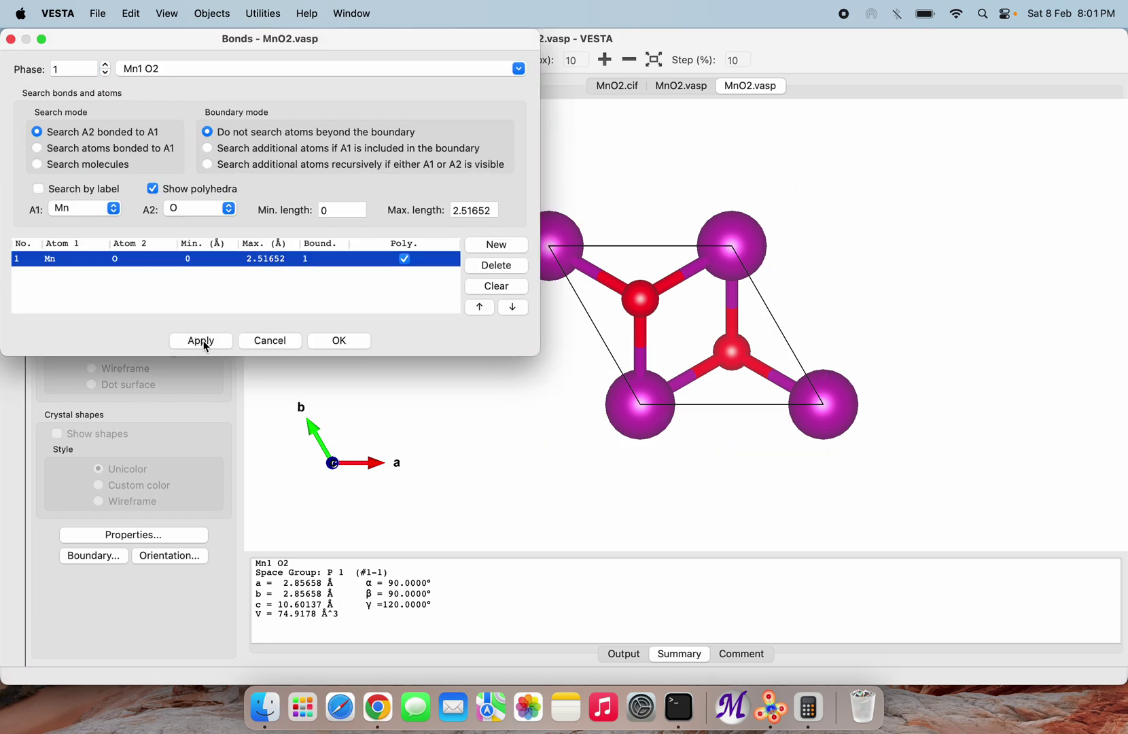
{"action": "left_click", "coordinate": [347, 339]}
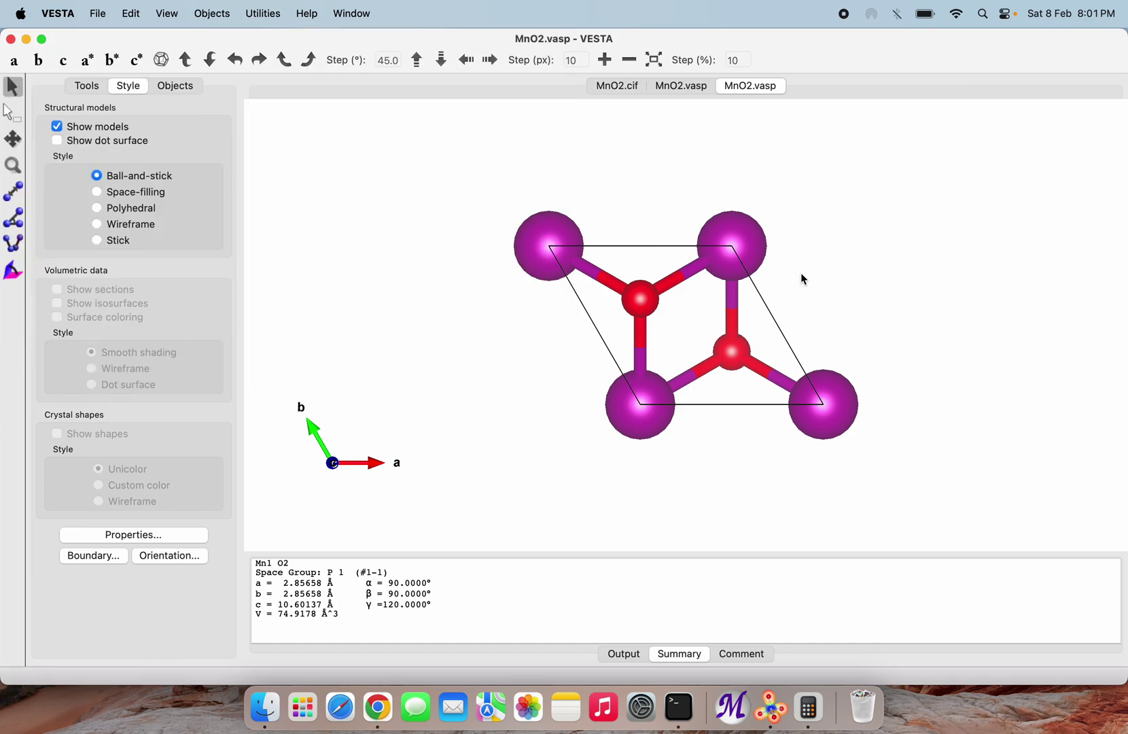
- Set the boundary x(max) and y(max) to 0.99 so only one Mn and two O atoms are drawn
{"action": "left_click", "coordinate": [219, 14]}
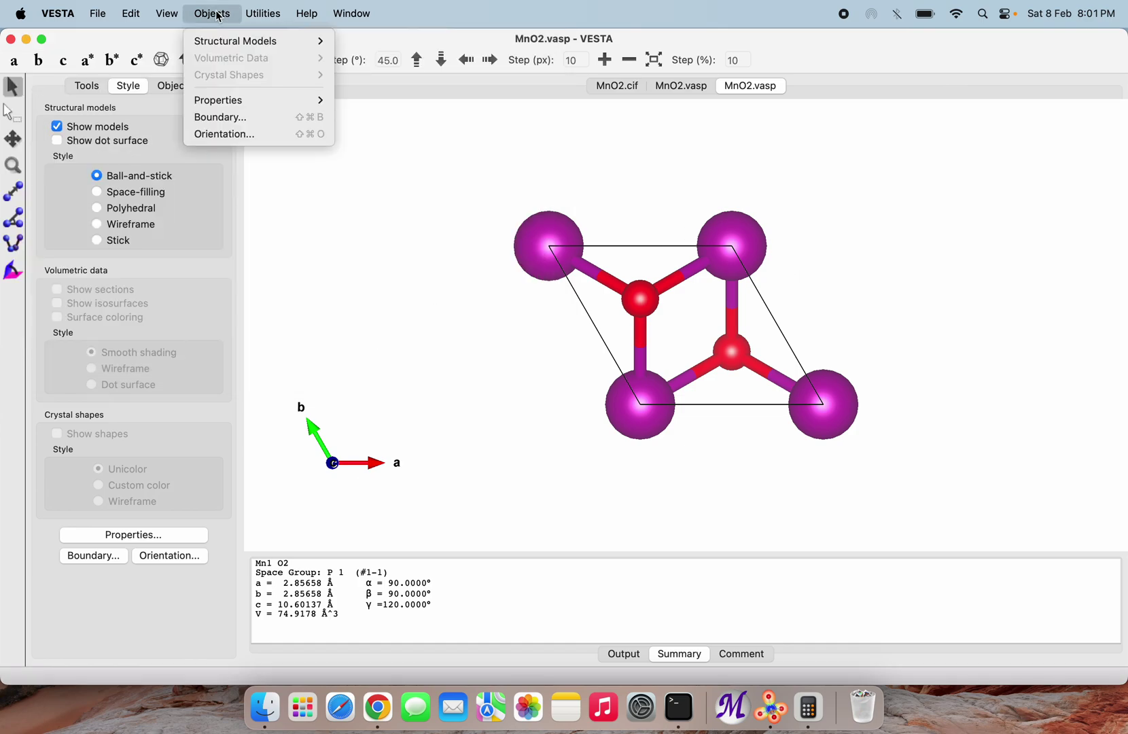
{"action": "left_click", "coordinate": [231, 119]}
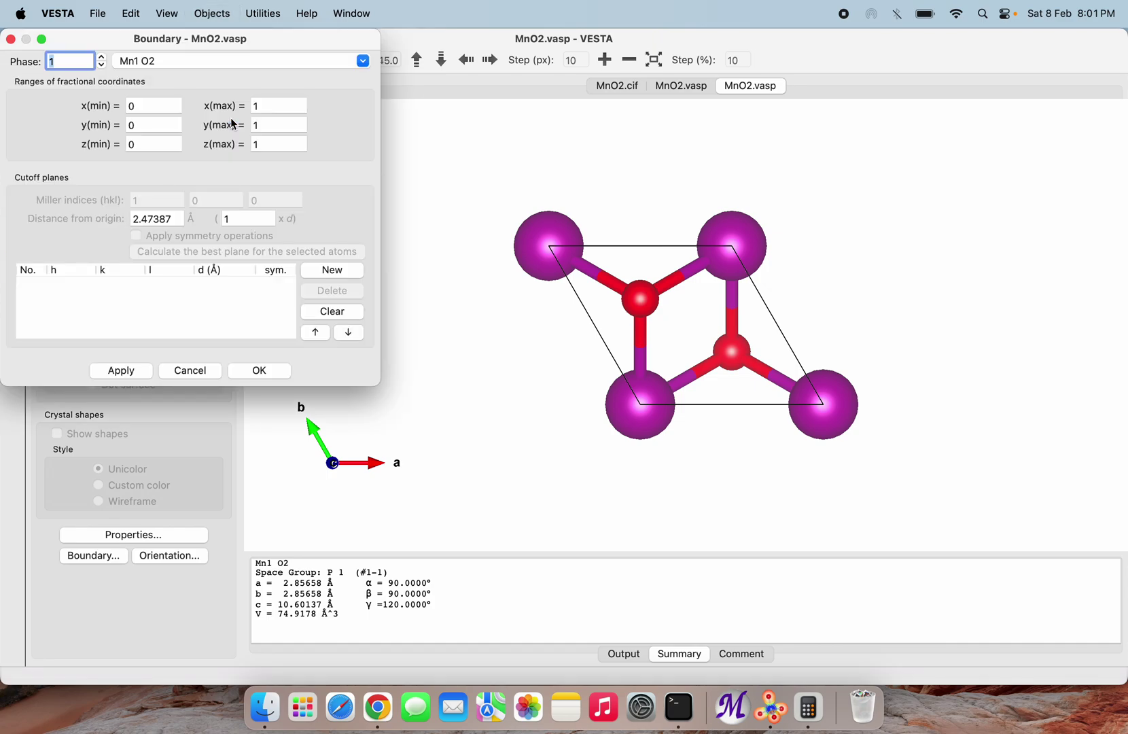
{"action": "double_click", "coordinate": [266, 111]}
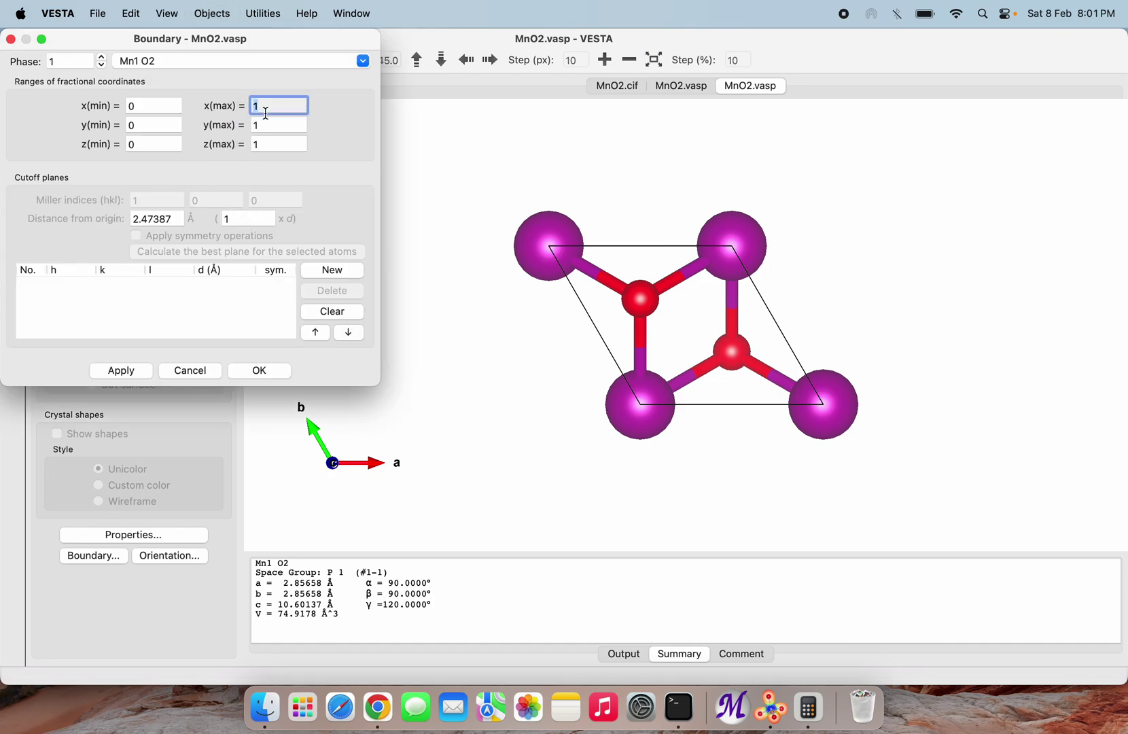
{"action": "key", "text": "BackSpace"}
{"action": "type", "text": "0.99"}
{"action": "double_click", "coordinate": [262, 125]}
{"action": "key", "text": "BackSpace"}
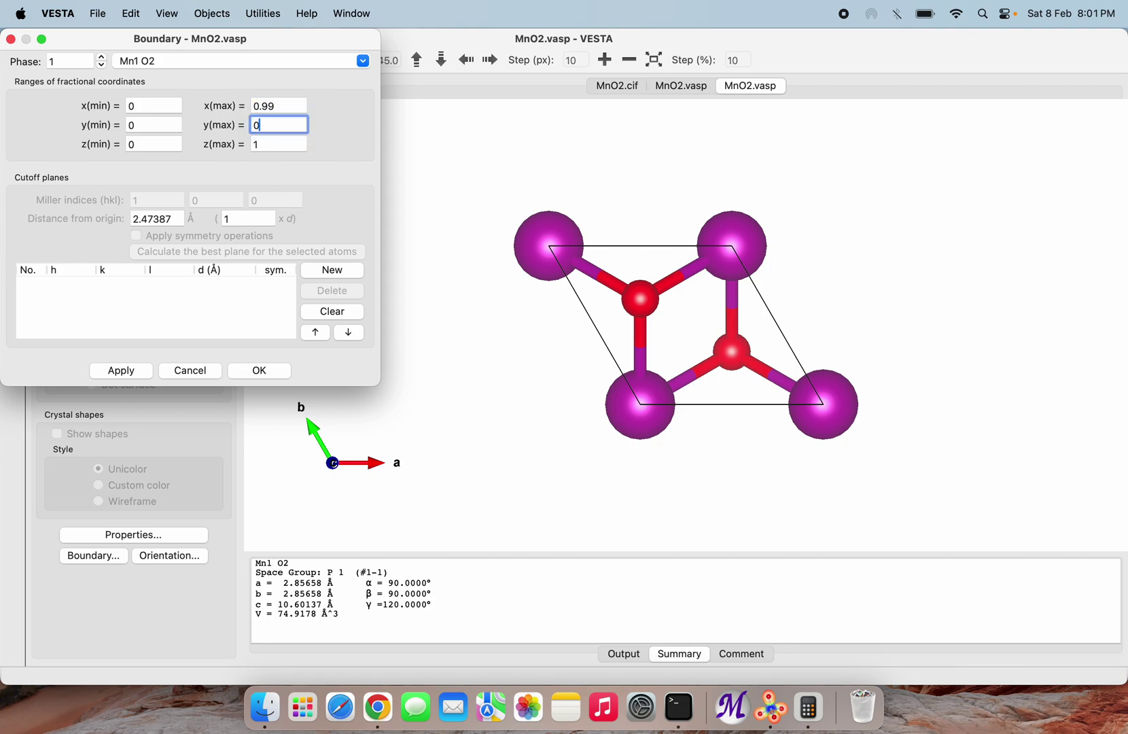
{"action": "type", "text": "0.99"}
{"action": "left_click", "coordinate": [127, 372]}
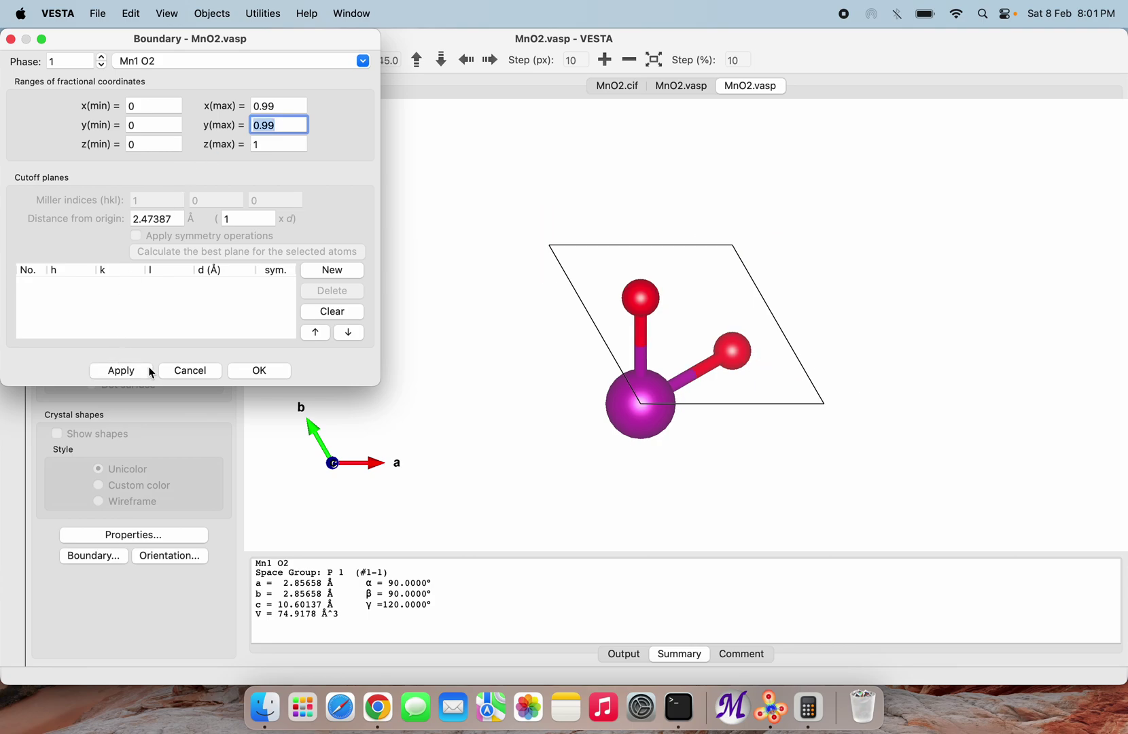
{"action": "left_click", "coordinate": [253, 370]}
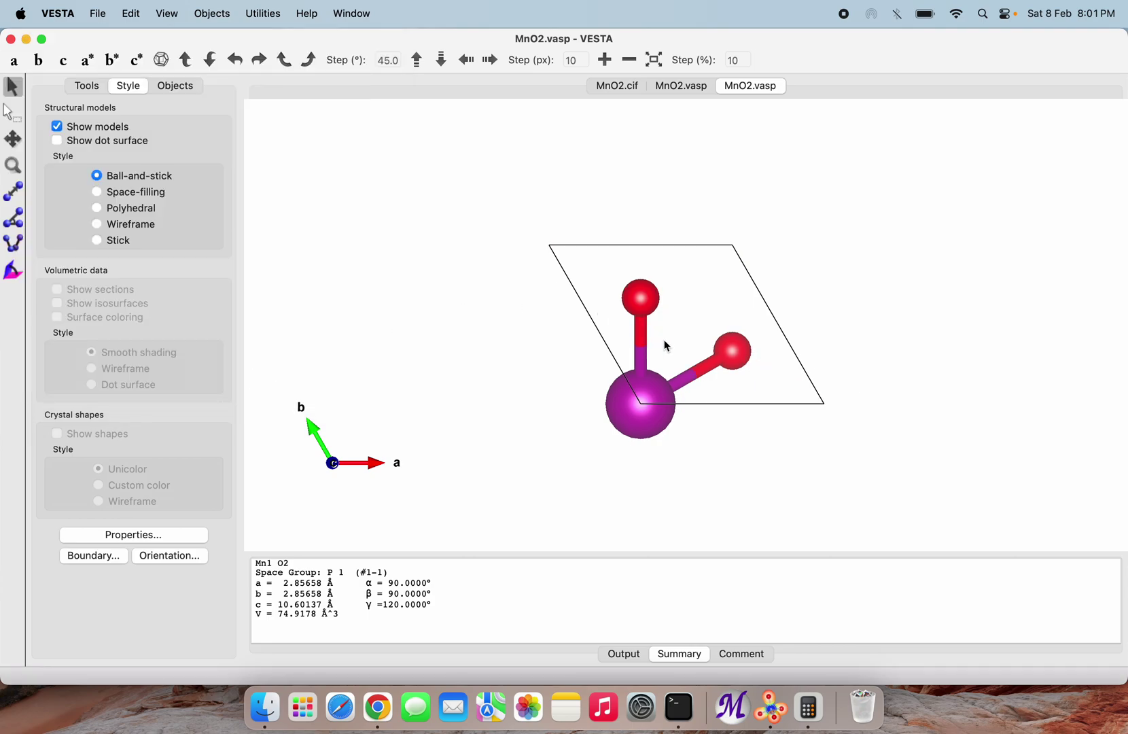
{"action": "left_click_drag", "start_coordinate": [666, 347], "coordinate": [681, 367]}
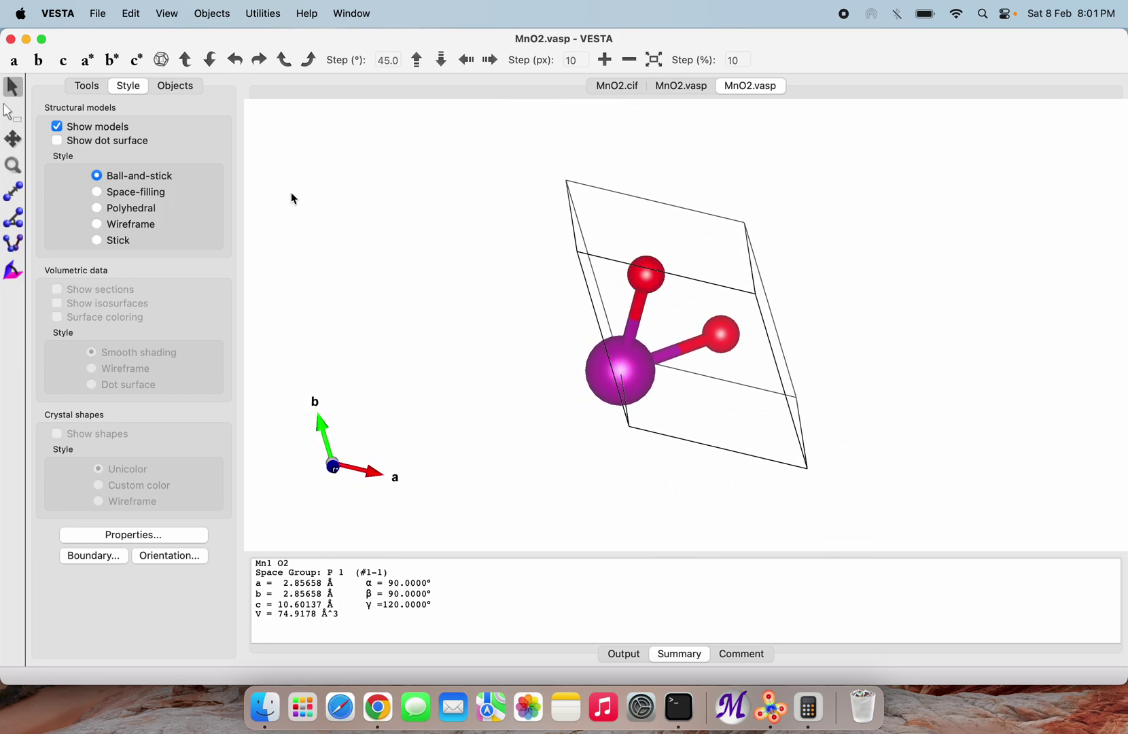
- Set P11 = 4 and P22 = 4 in the unit cell transformation matrix
{"action": "left_click", "coordinate": [99, 15]}
{"action": "mouse_move", "coordinate": [129, 15]}
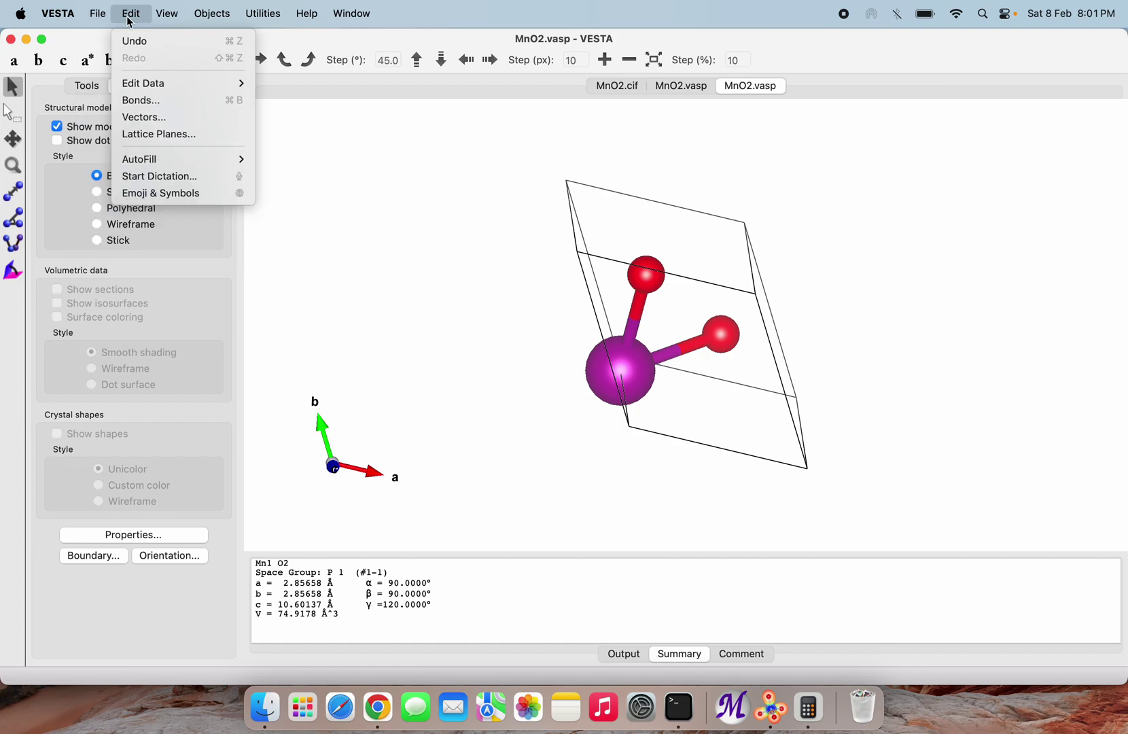
{"action": "mouse_move", "coordinate": [156, 83]}
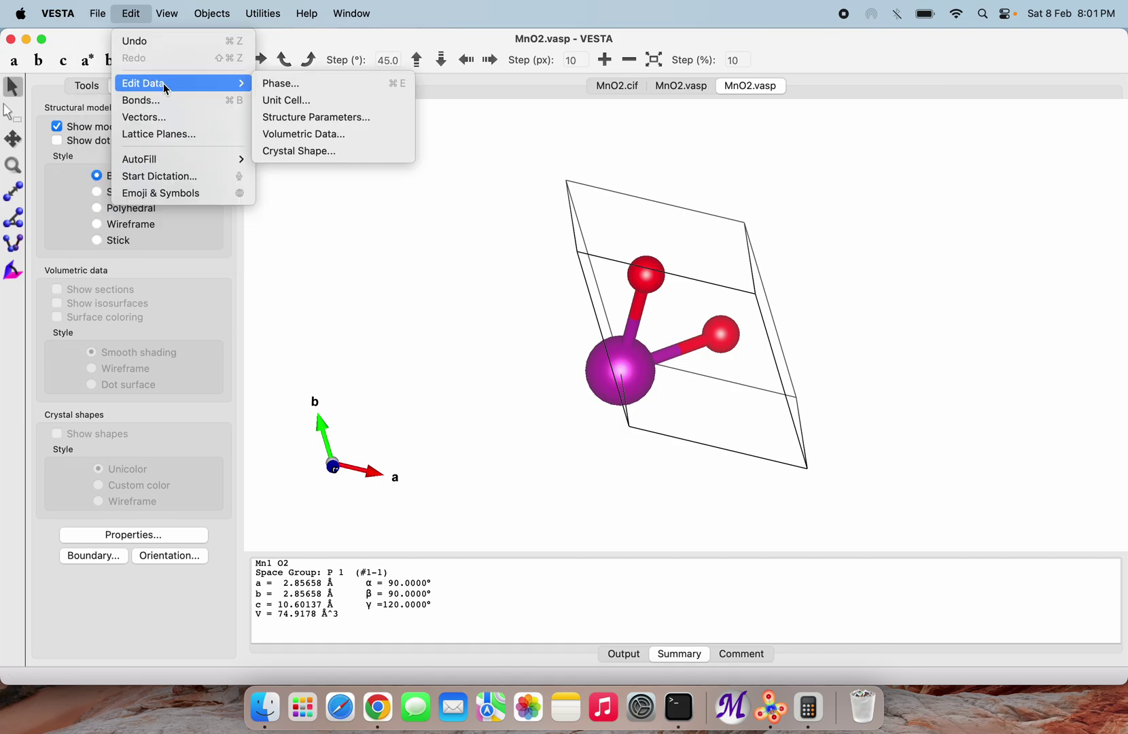
{"action": "left_click", "coordinate": [282, 101]}
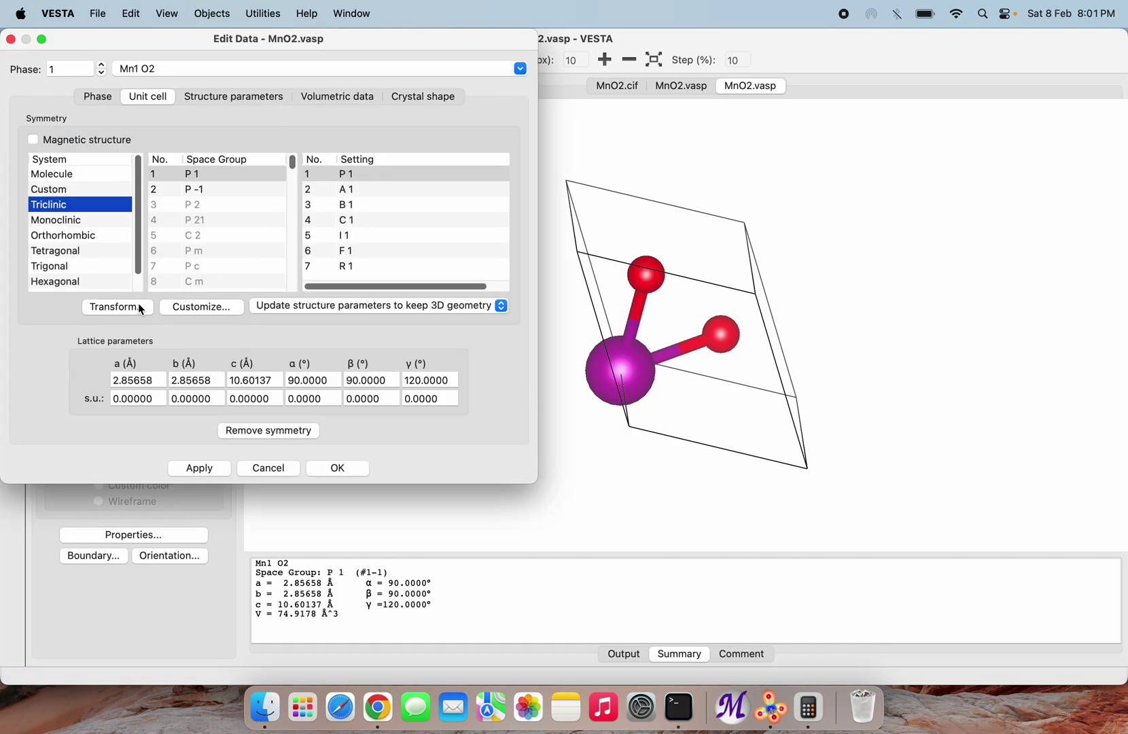
{"action": "left_click", "coordinate": [117, 307]}
{"action": "left_click", "coordinate": [245, 212]}
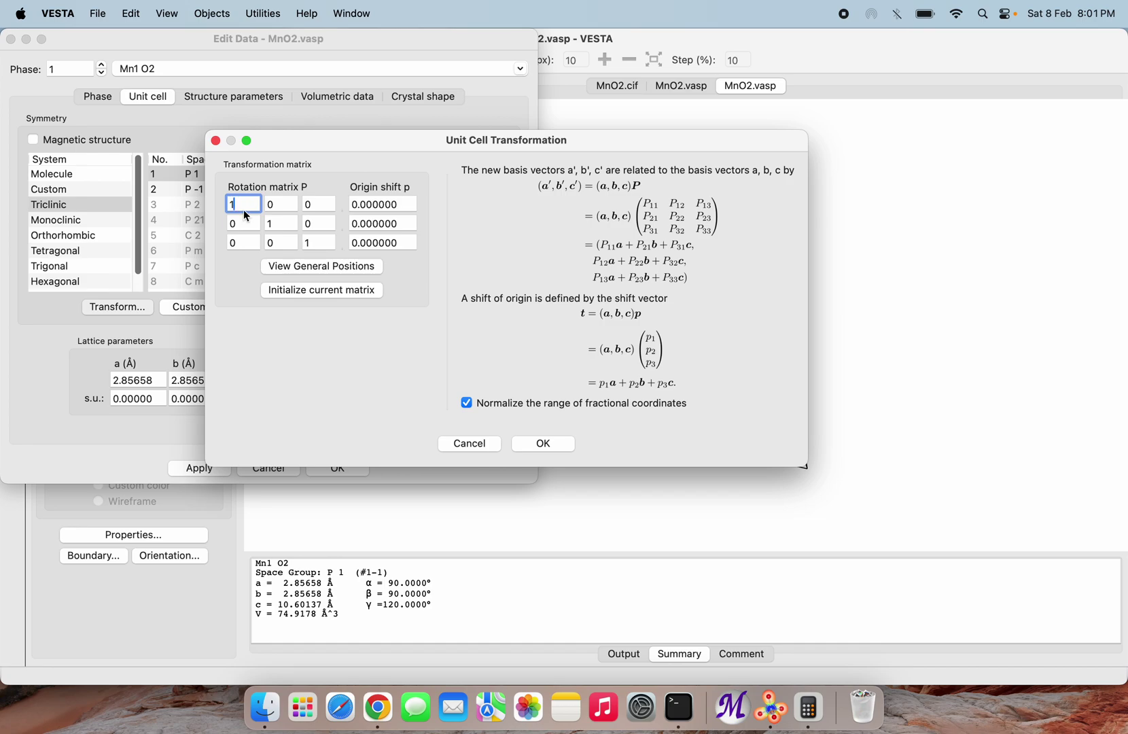
{"action": "key", "text": "BackSpace"}
{"action": "type", "text": "4"}
{"action": "left_click", "coordinate": [284, 229]}
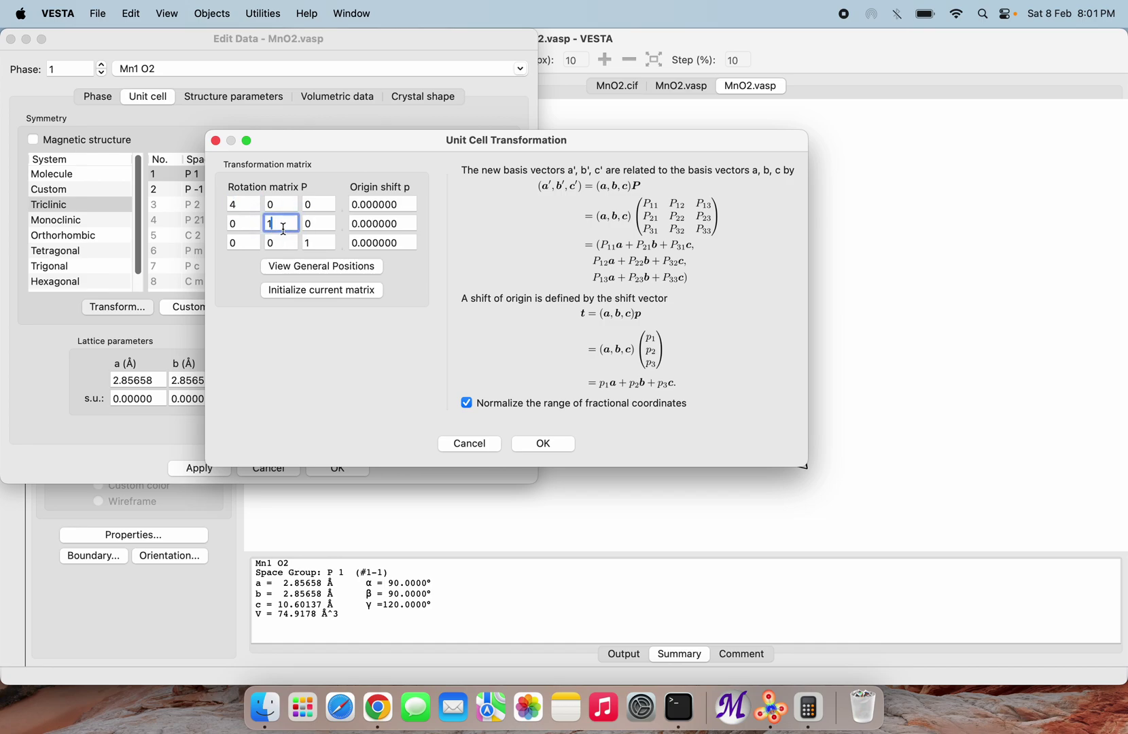
{"action": "key", "text": "BackSpace"}
{"action": "type", "text": "4"}
- Accept the volume change and new equivalent positions, applying the 11.42631 Å supercell
{"action": "left_click", "coordinate": [543, 444]}
{"action": "left_click", "coordinate": [399, 351]}
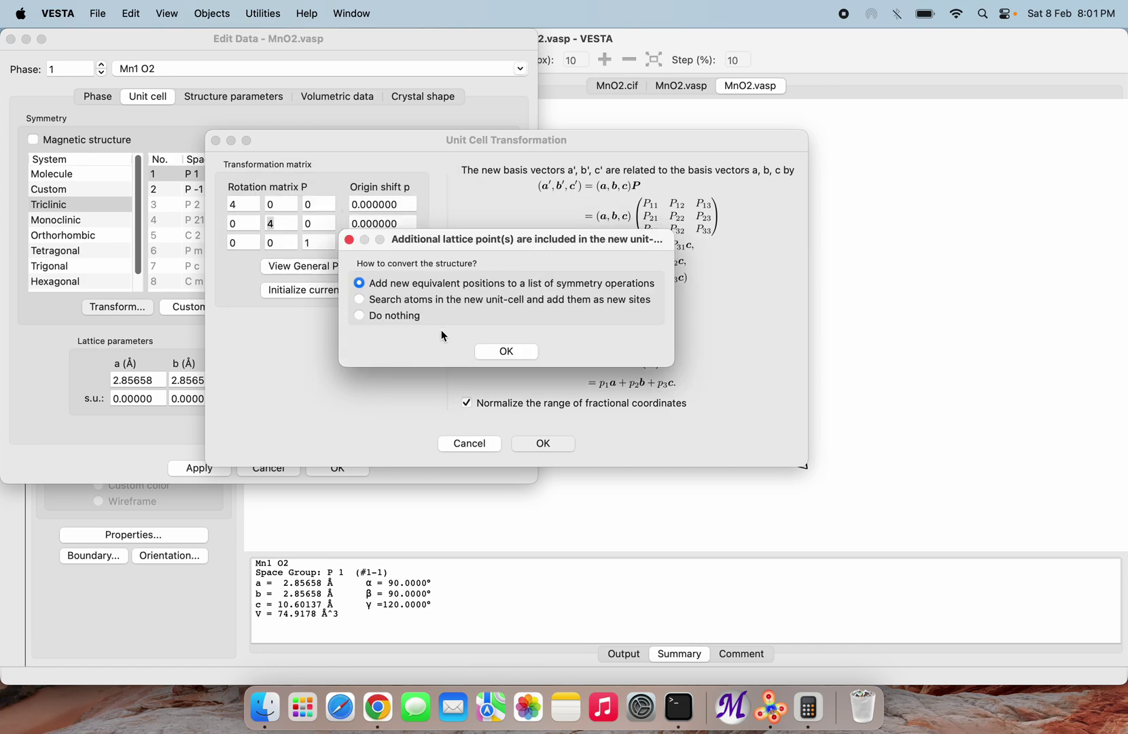
{"action": "left_click", "coordinate": [499, 353]}
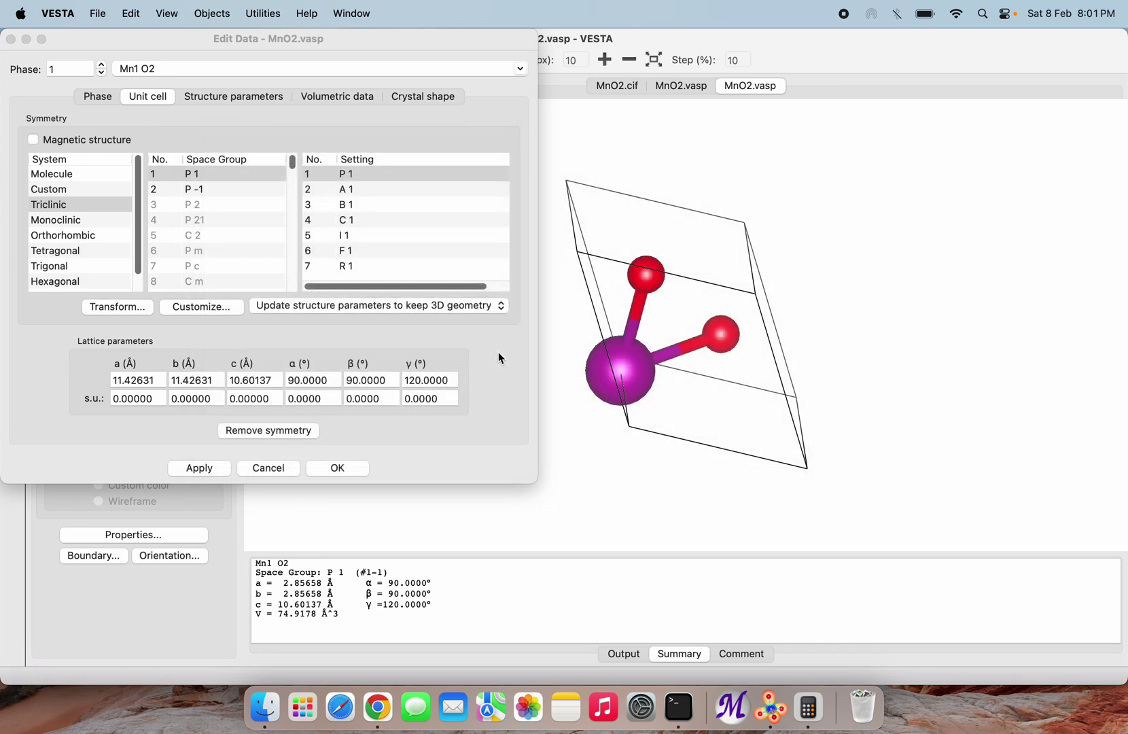
{"action": "left_click", "coordinate": [200, 468]}
{"action": "left_click", "coordinate": [338, 468]}
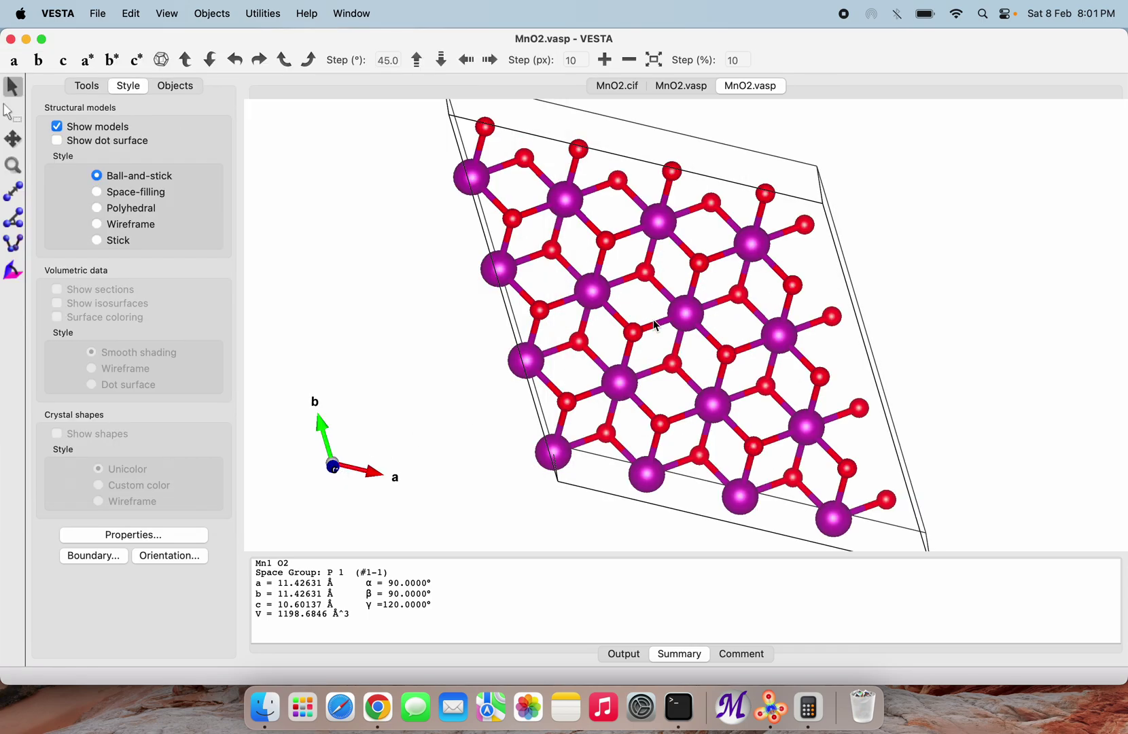
- Check the supercell in views along the a and c axes
{"action": "scroll", "coordinate": [658, 325], "scroll_direction": "up", "scroll_amount": 3}
{"action": "scroll", "coordinate": [657, 325], "scroll_direction": "down", "scroll_amount": 5}
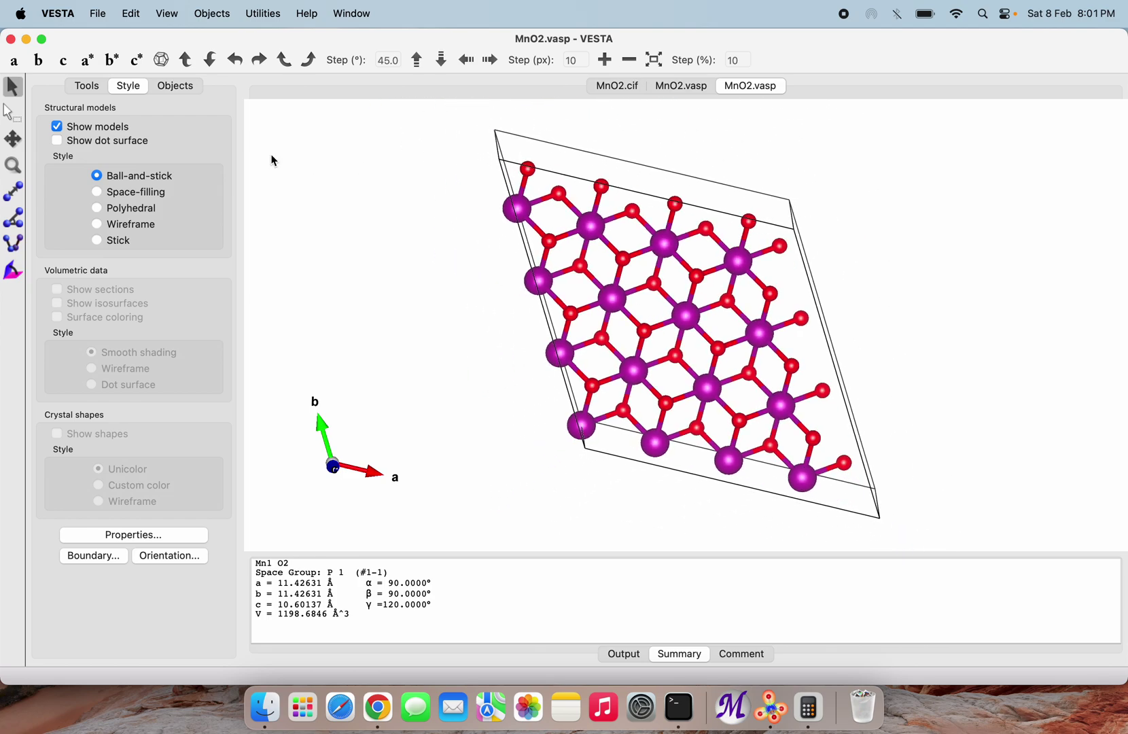
{"action": "left_click", "coordinate": [15, 63]}
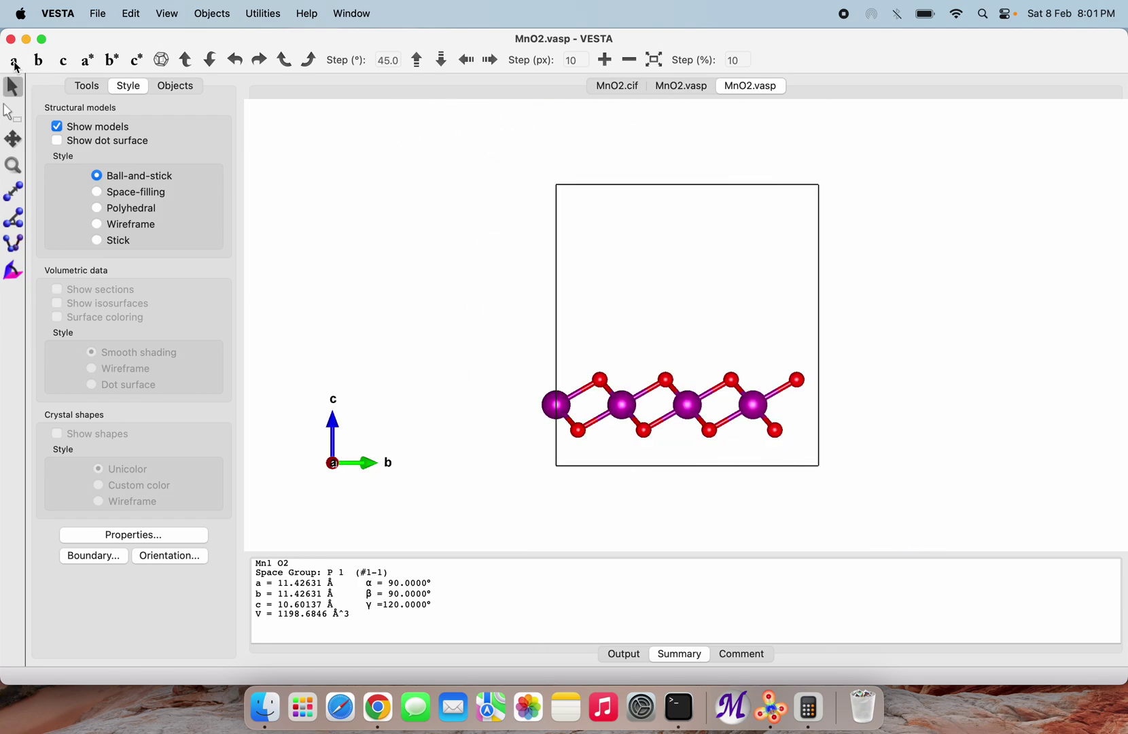
{"action": "left_click", "coordinate": [65, 63]}
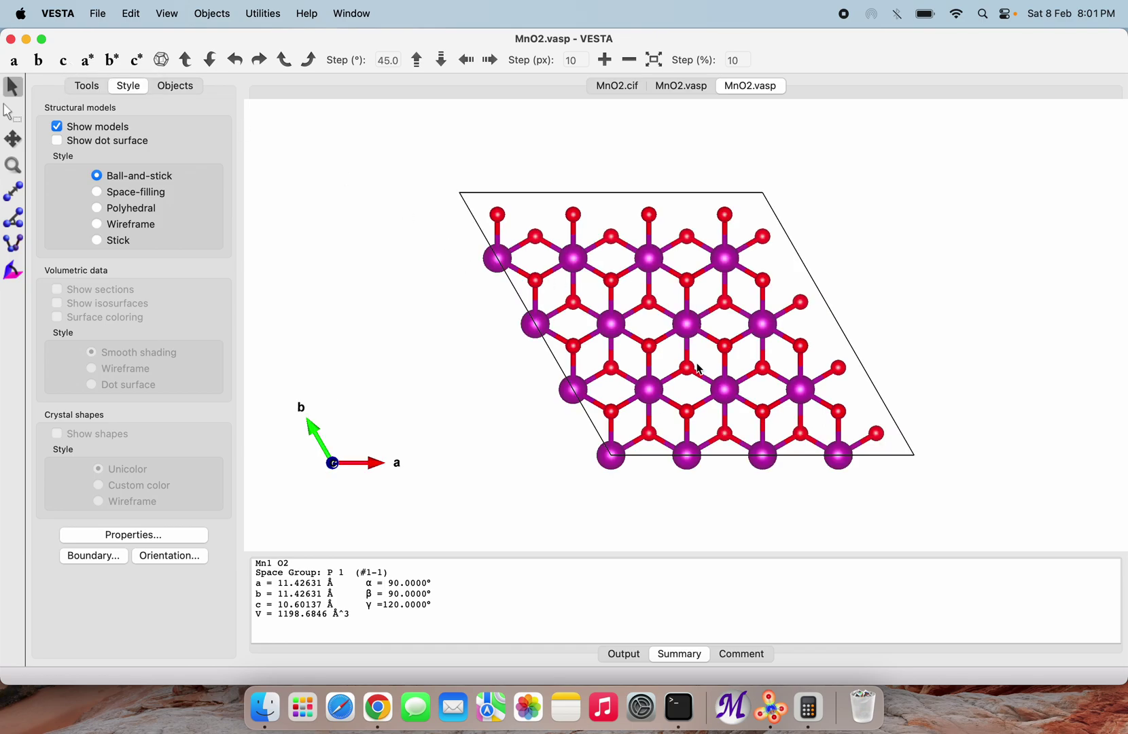
{"action": "scroll", "coordinate": [700, 369], "scroll_direction": "up", "scroll_amount": 4}
{"action": "scroll", "coordinate": [700, 369], "scroll_direction": "down", "scroll_amount": 2}
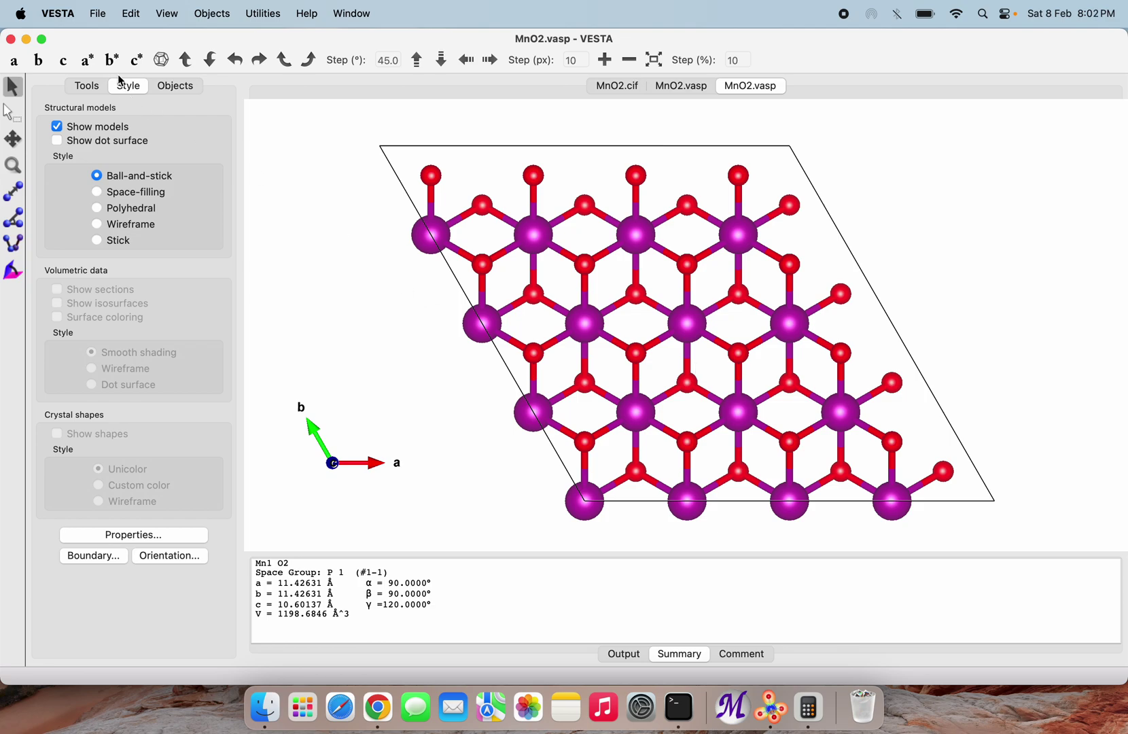
{"action": "left_click", "coordinate": [97, 15]}
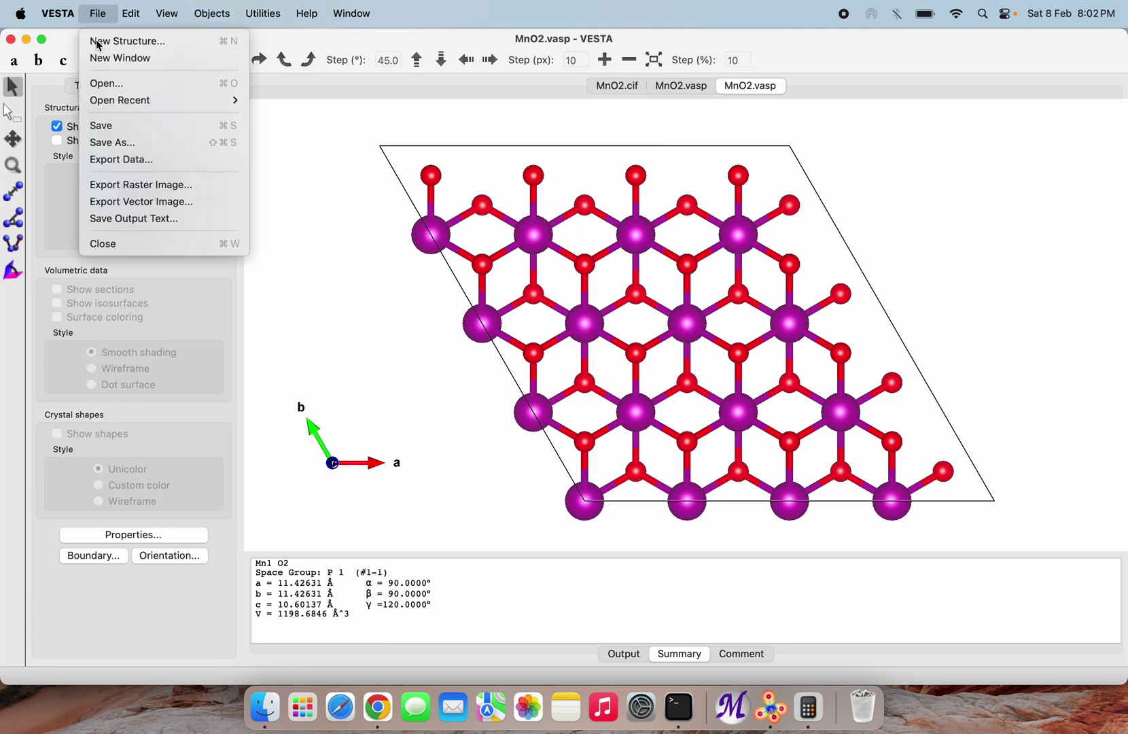
- Save the structure as VASP file new_MnO2_4by4_mono.vasp in Downloads with fractional coordinates
{"action": "left_click", "coordinate": [140, 166]}
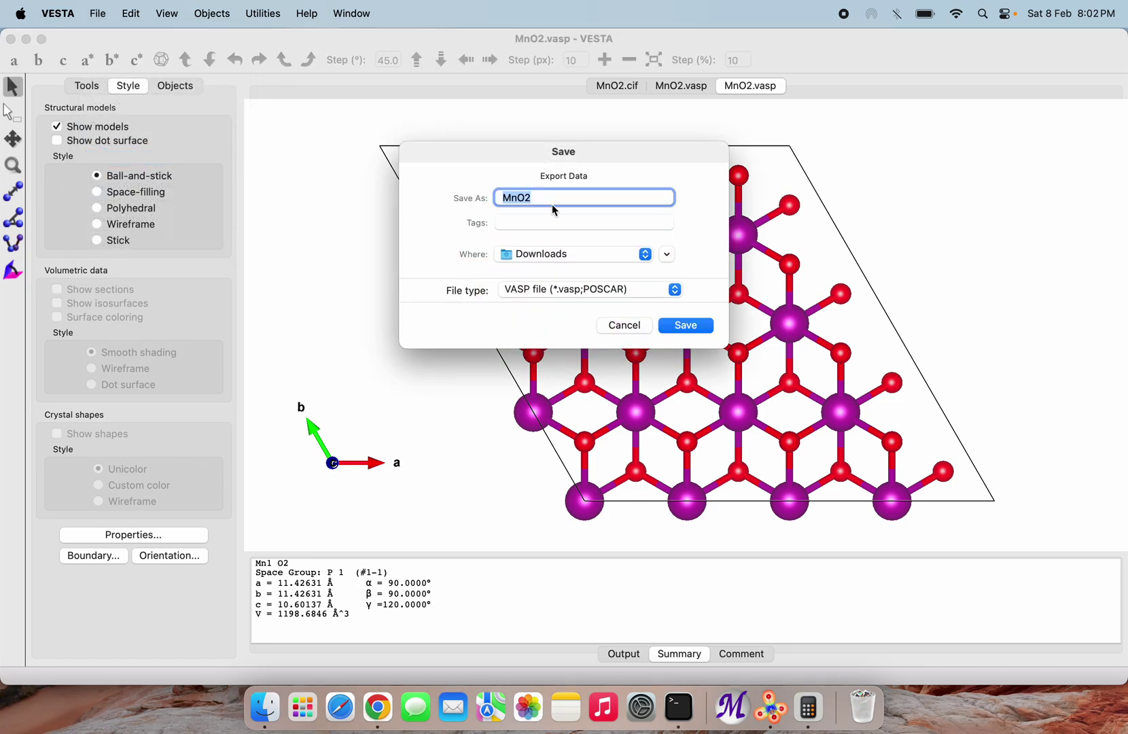
{"action": "left_click", "coordinate": [506, 196]}
{"action": "type", "text": "new_"}
{"action": "left_click", "coordinate": [565, 198]}
{"action": "type", "text": "_4by4_mono"}
{"action": "left_click", "coordinate": [686, 328]}
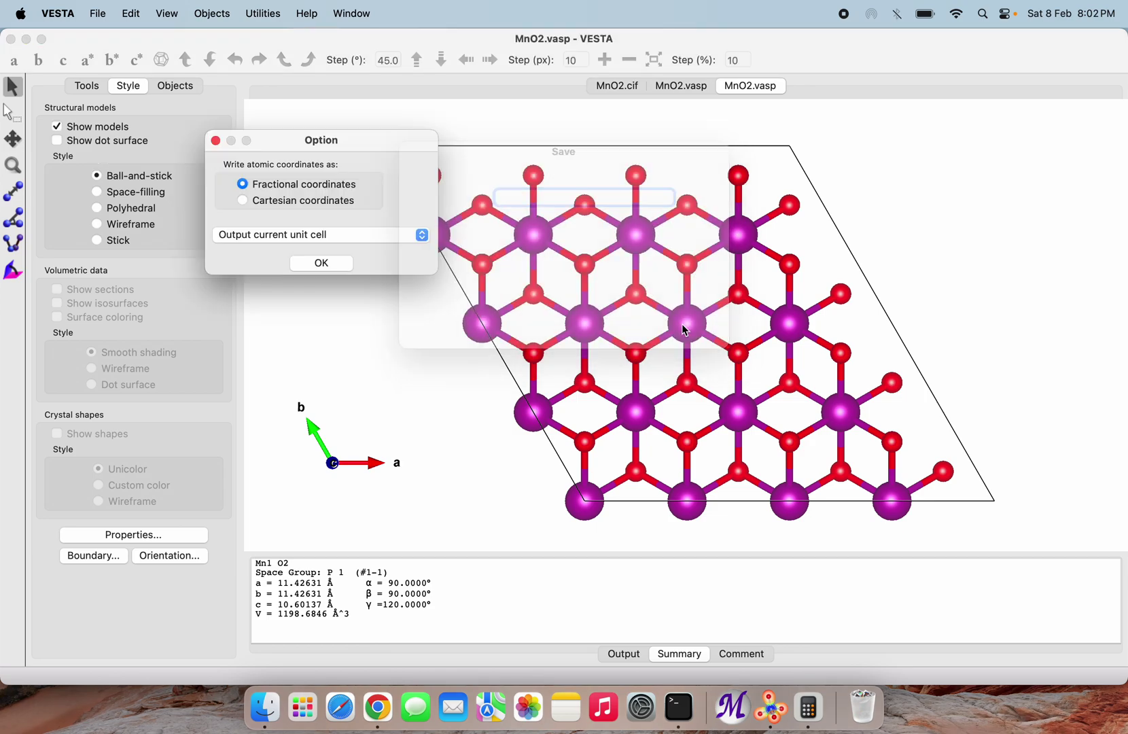
{"action": "left_click", "coordinate": [321, 264]}
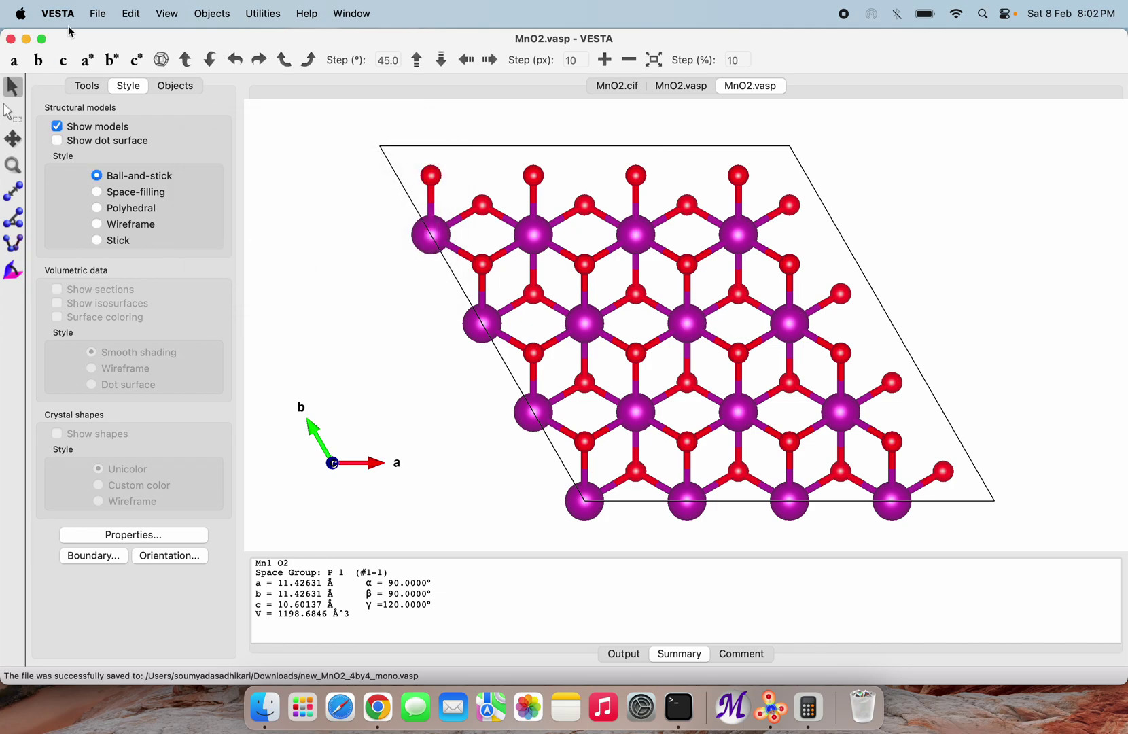
- Open new_MnO2_4by4_mono.vasp from Downloads in a new tab
{"action": "left_click", "coordinate": [98, 13]}
{"action": "left_click", "coordinate": [122, 85]}
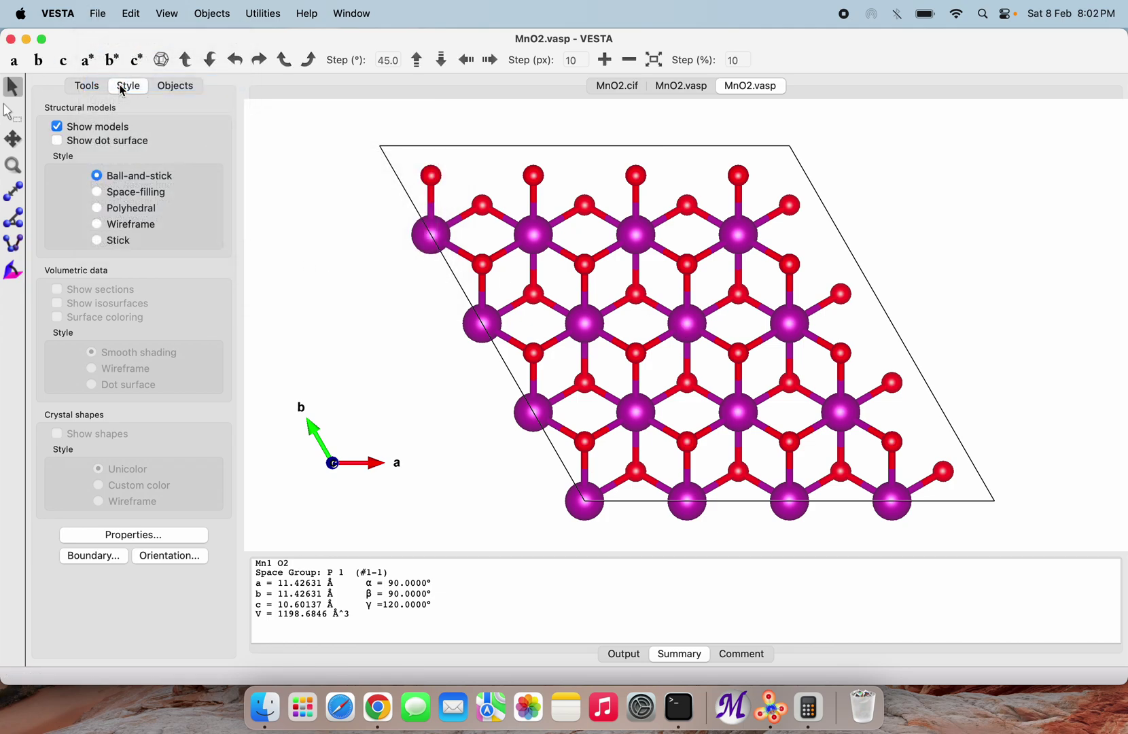
{"action": "left_click", "coordinate": [474, 208]}
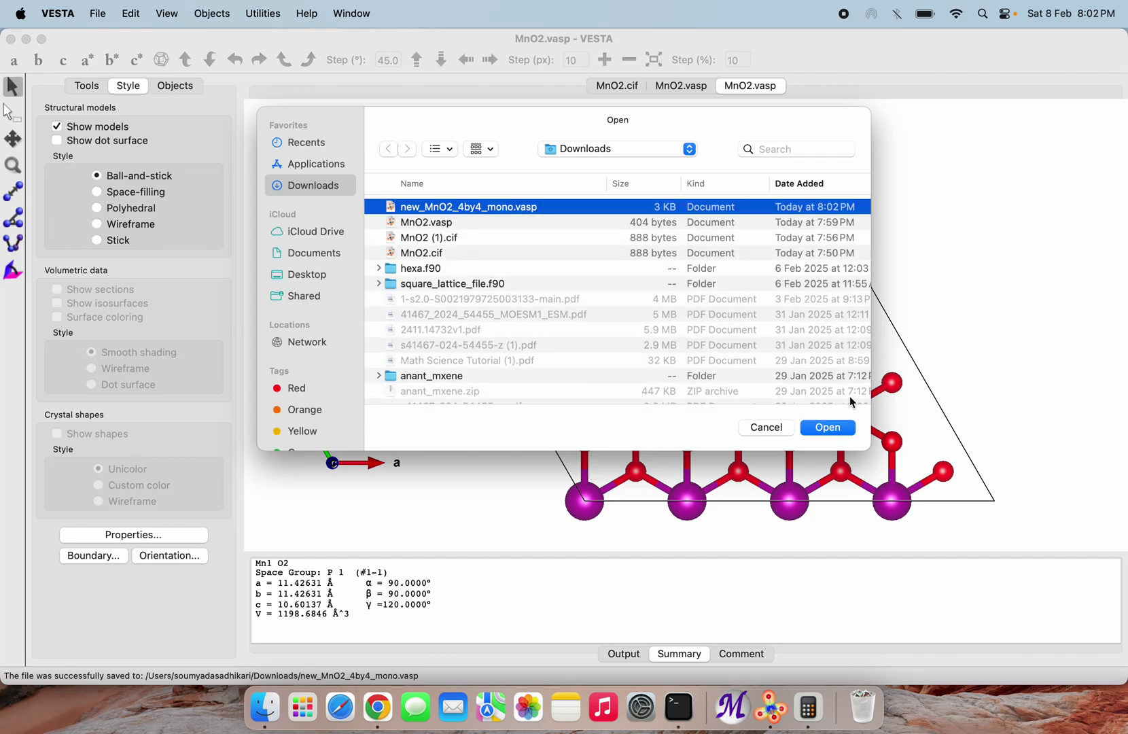
{"action": "left_click", "coordinate": [829, 427]}
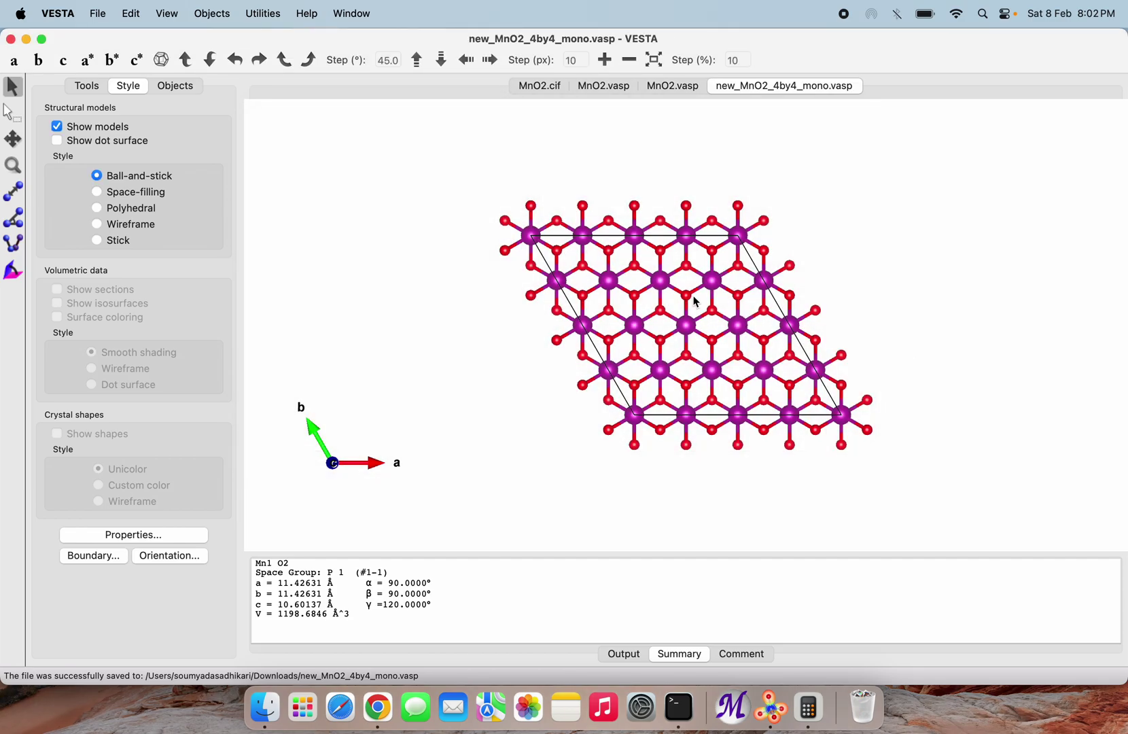
{"action": "scroll", "coordinate": [692, 302], "scroll_direction": "up", "scroll_amount": 3}
{"action": "scroll", "coordinate": [695, 302], "scroll_direction": "down", "scroll_amount": 3}
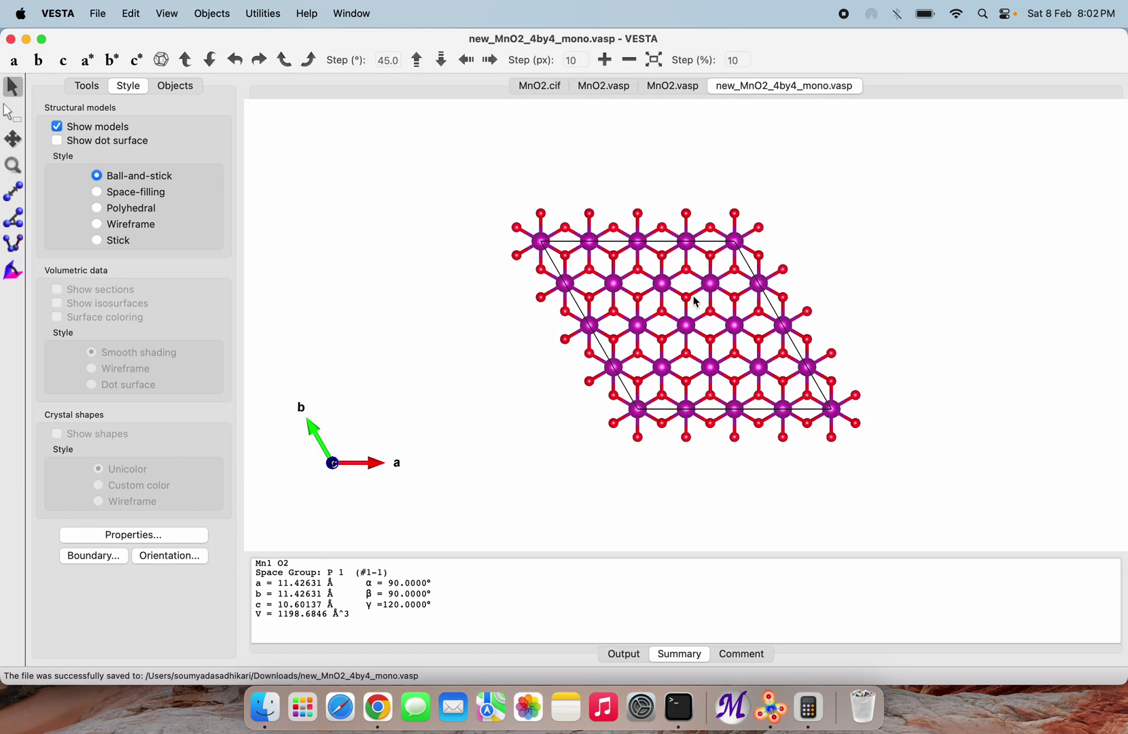
{"action": "scroll", "coordinate": [695, 302], "scroll_direction": "up", "scroll_amount": 5}
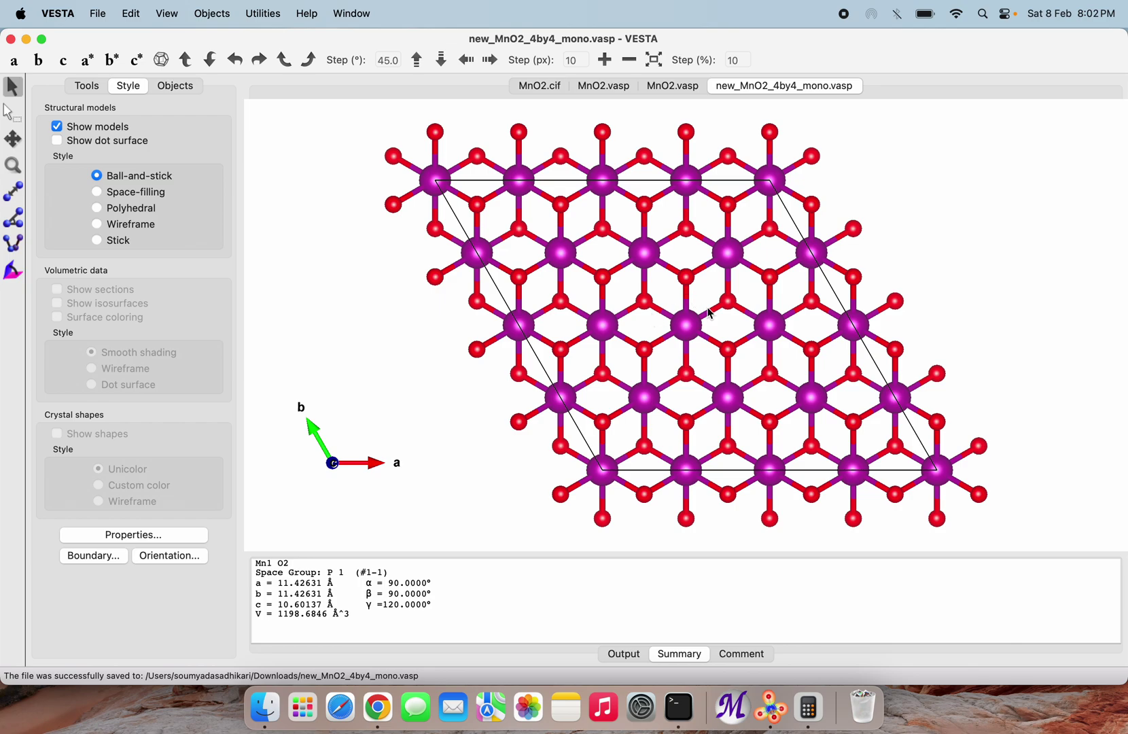
{"action": "scroll", "coordinate": [741, 350], "scroll_direction": "up", "scroll_amount": 3}
{"action": "scroll", "coordinate": [740, 350], "scroll_direction": "down", "scroll_amount": 5}
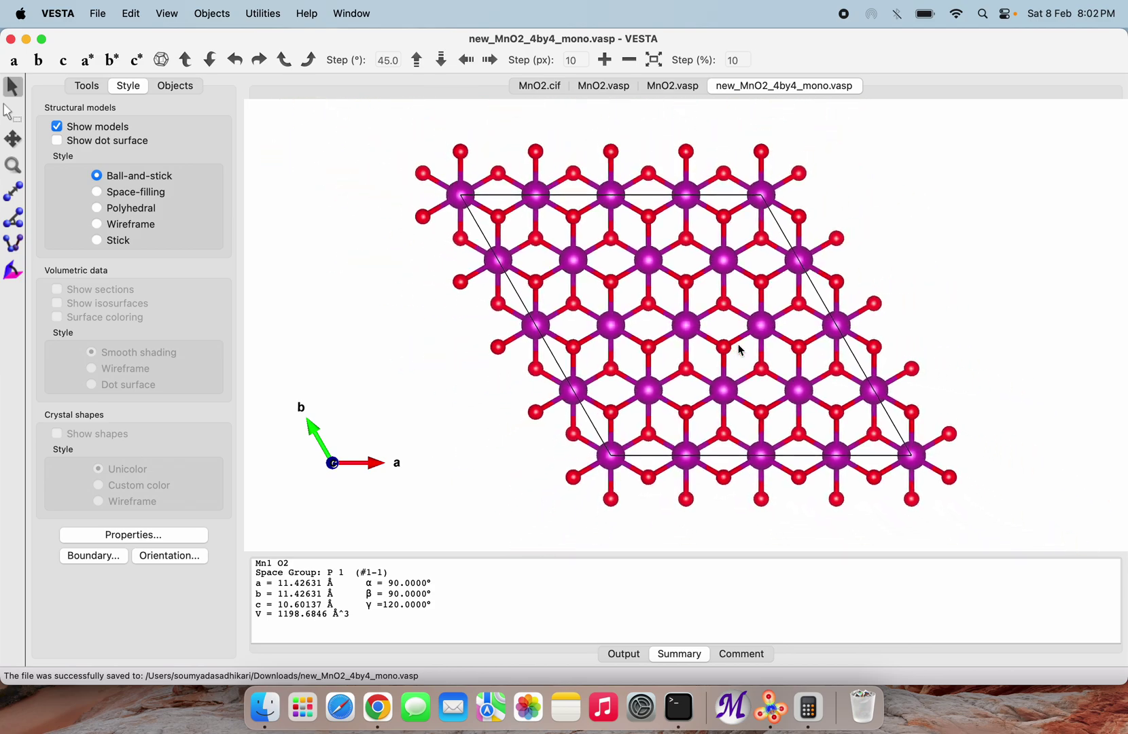
- Rotate the layer and view it along the c, a and b axes to confirm it is flat
{"action": "mouse_move", "coordinate": [741, 350]}
{"action": "left_mouse_down"}
{"action": "mouse_move", "coordinate": [516, 382]}
{"action": "mouse_move", "coordinate": [947, 335]}
{"action": "mouse_move", "coordinate": [819, 327]}
{"action": "mouse_move", "coordinate": [721, 374]}
{"action": "mouse_move", "coordinate": [744, 355]}
{"action": "left_mouse_up"}
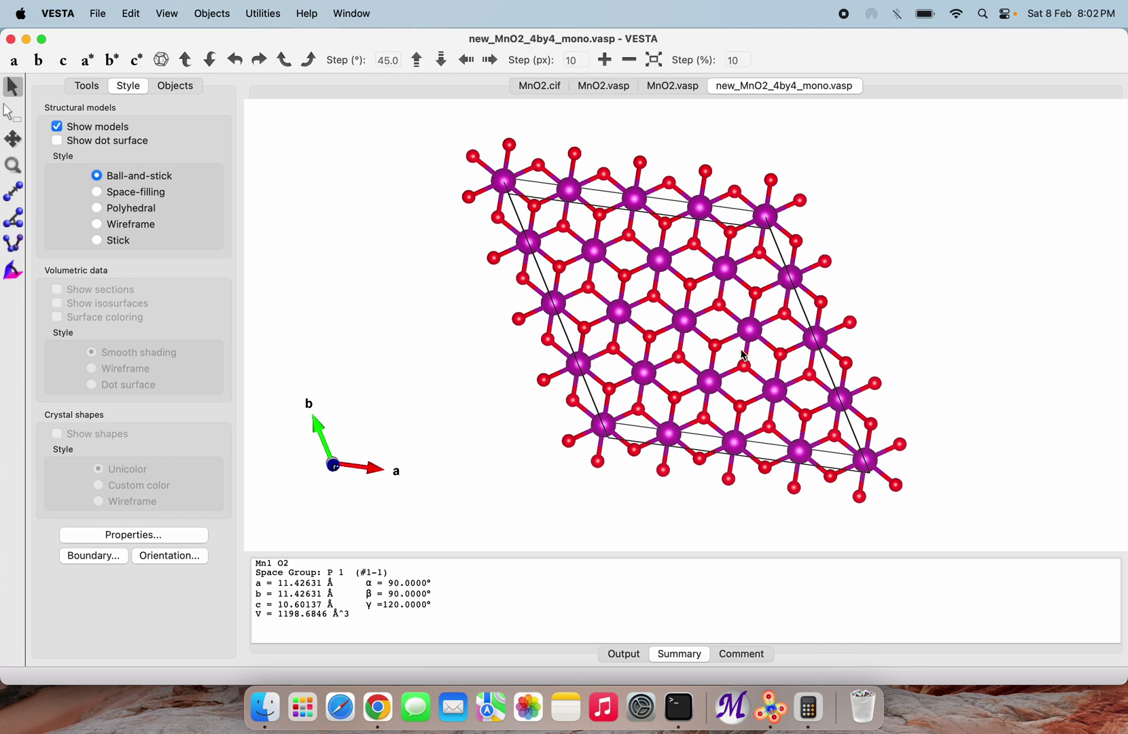
{"action": "left_click", "coordinate": [65, 63]}
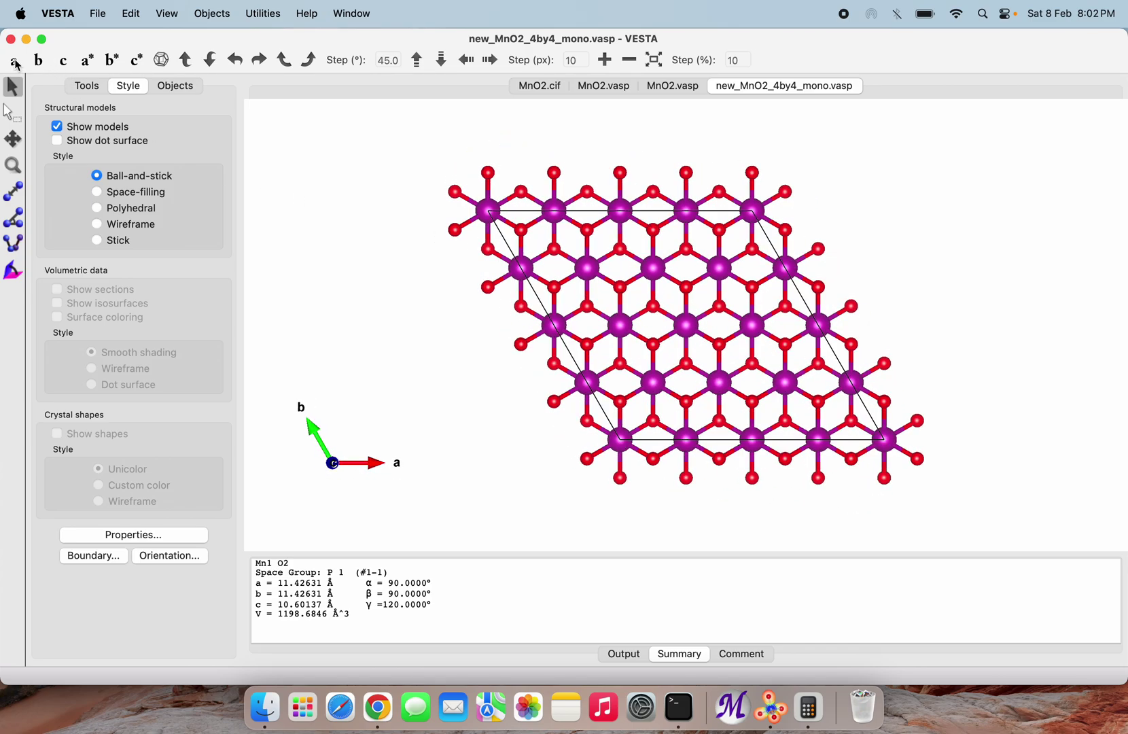
{"action": "left_click", "coordinate": [16, 63]}
{"action": "left_click", "coordinate": [40, 62]}
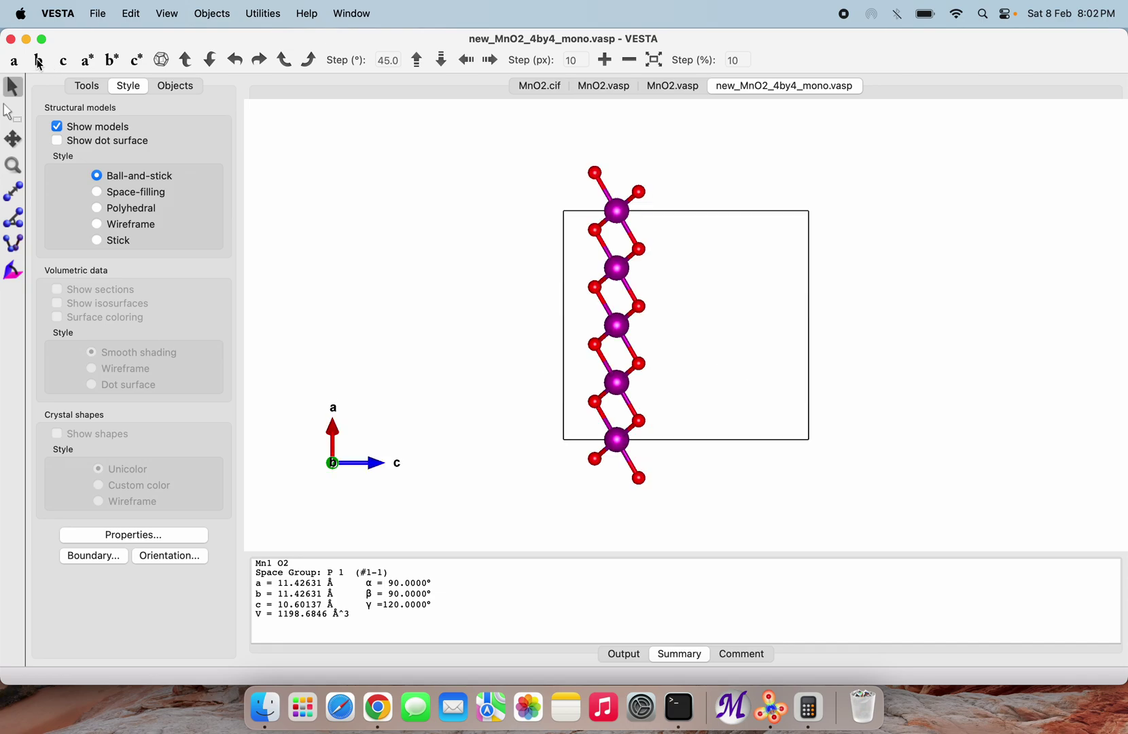
{"action": "scroll", "coordinate": [573, 326], "scroll_direction": "down", "scroll_amount": 2}
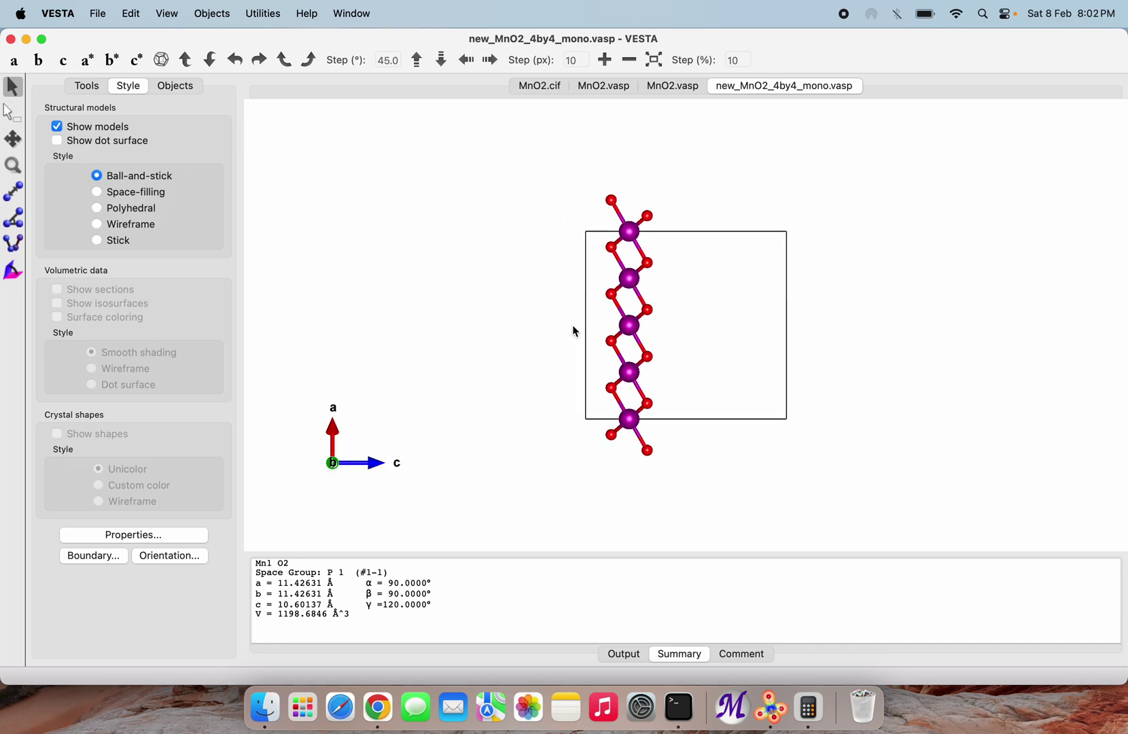
{"action": "scroll", "coordinate": [572, 325], "scroll_direction": "up", "scroll_amount": 5}
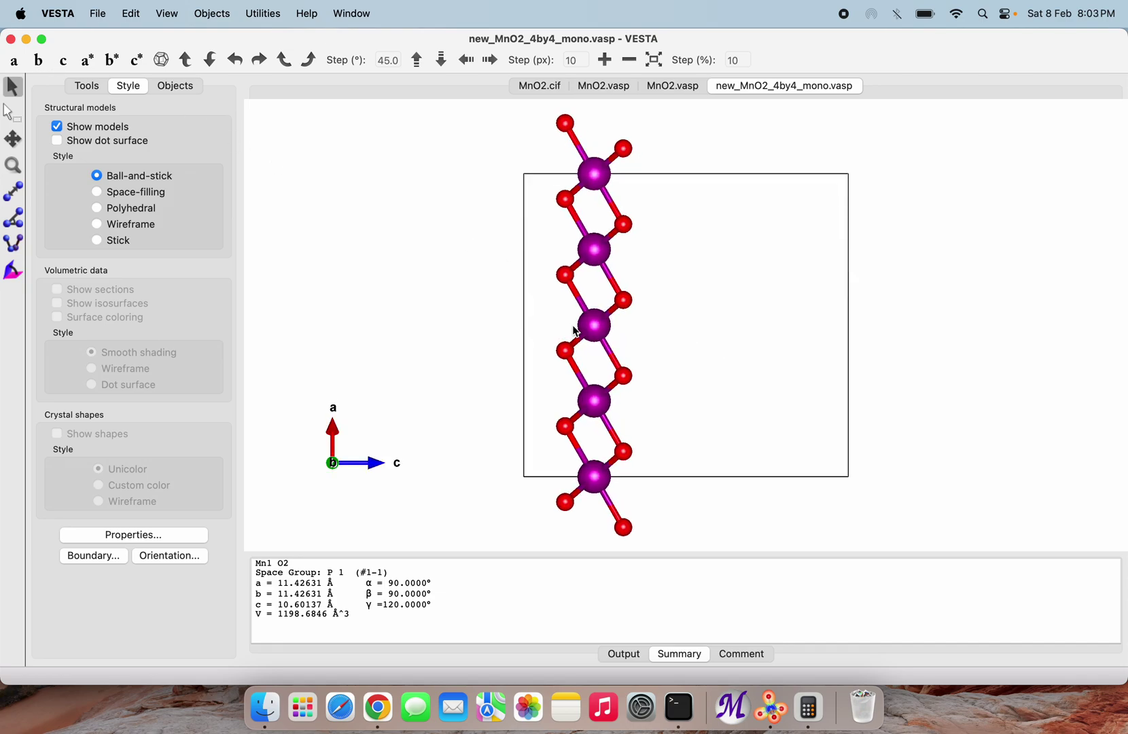